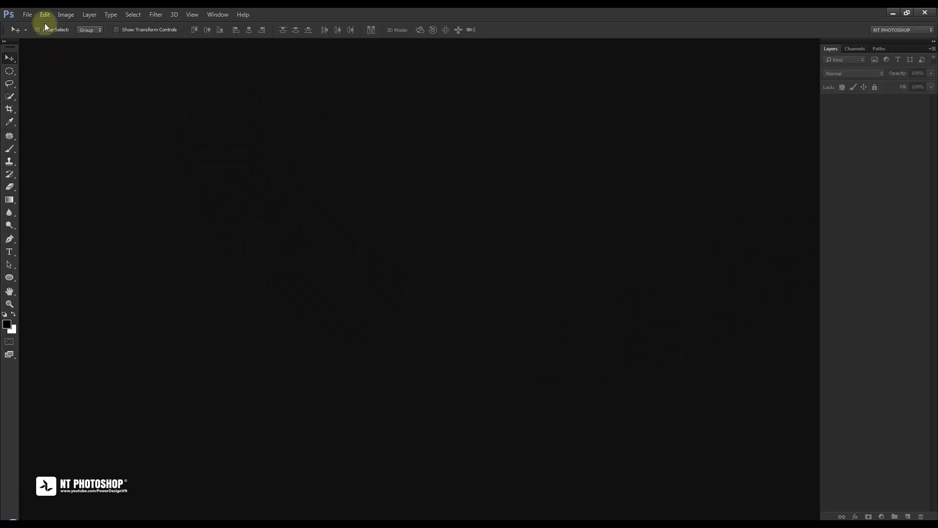
# Create a new 800 × 600 px, 72 dpi document named Animation
pyautogui.click(31, 14)
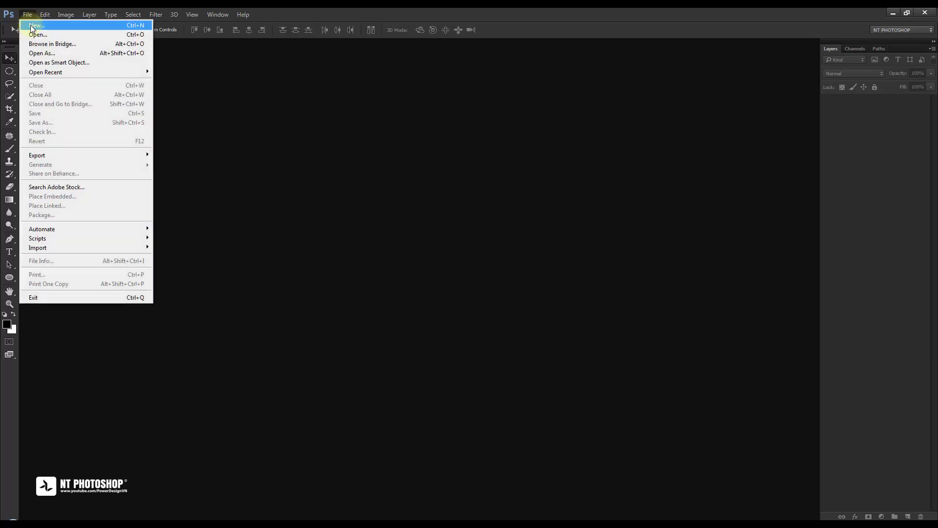
pyautogui.click(30, 25)
pyautogui.write('Animation')
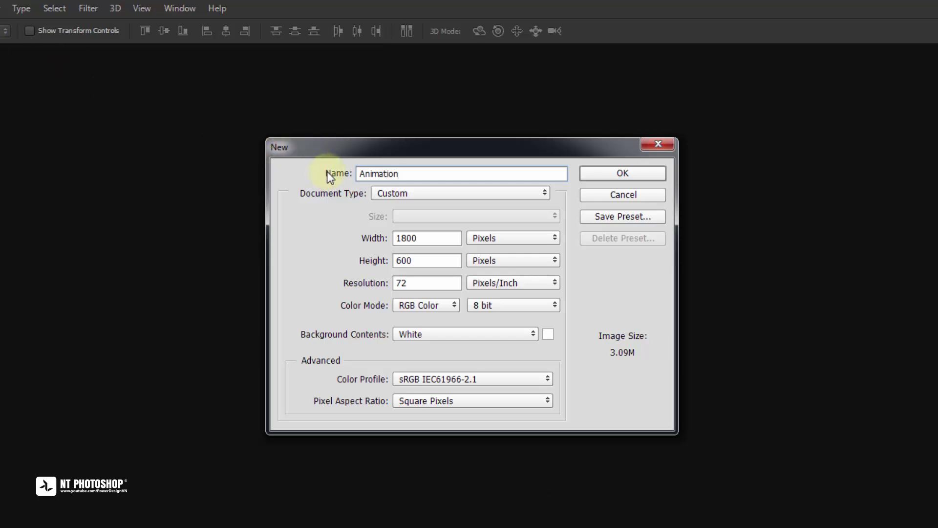
pyautogui.doubleClick(439, 237)
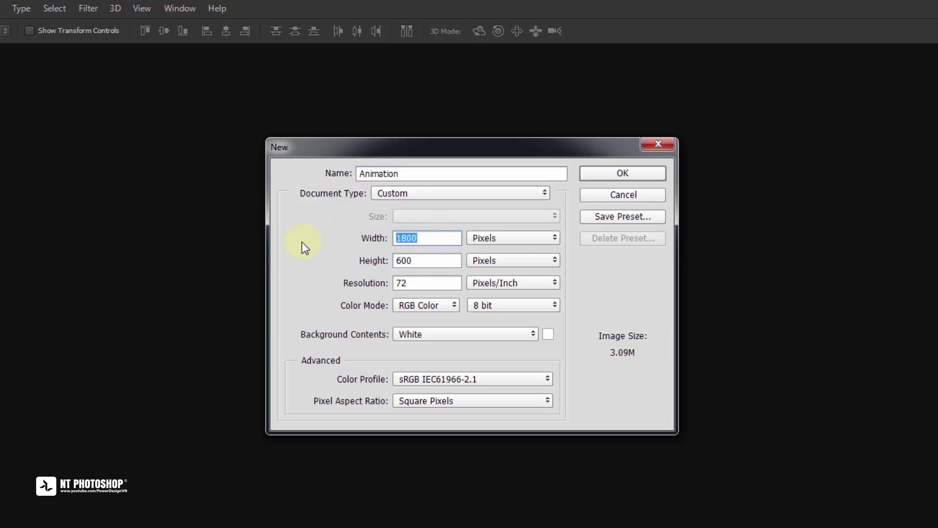
pyautogui.write('8')
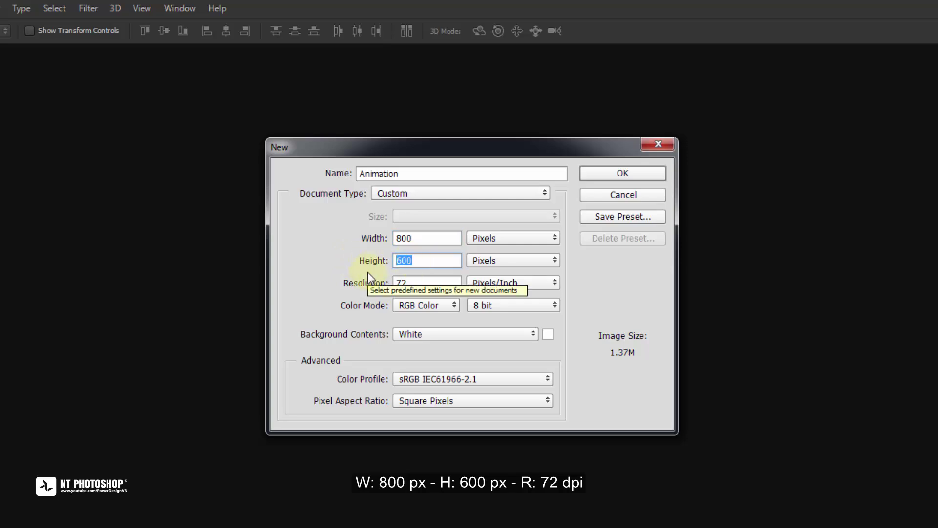
pyautogui.click(648, 172)
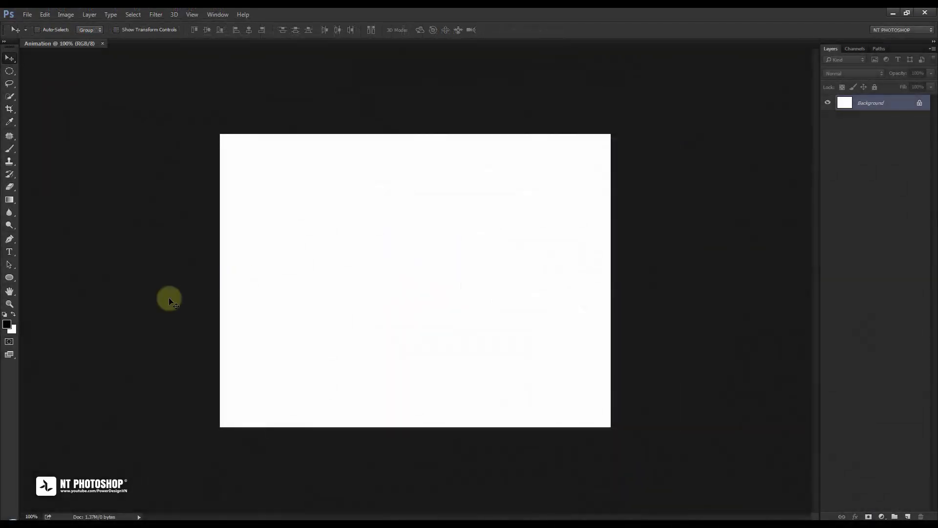
# Fill the background with near-black foreground colour #1f1f1f
pyautogui.click(8, 328)
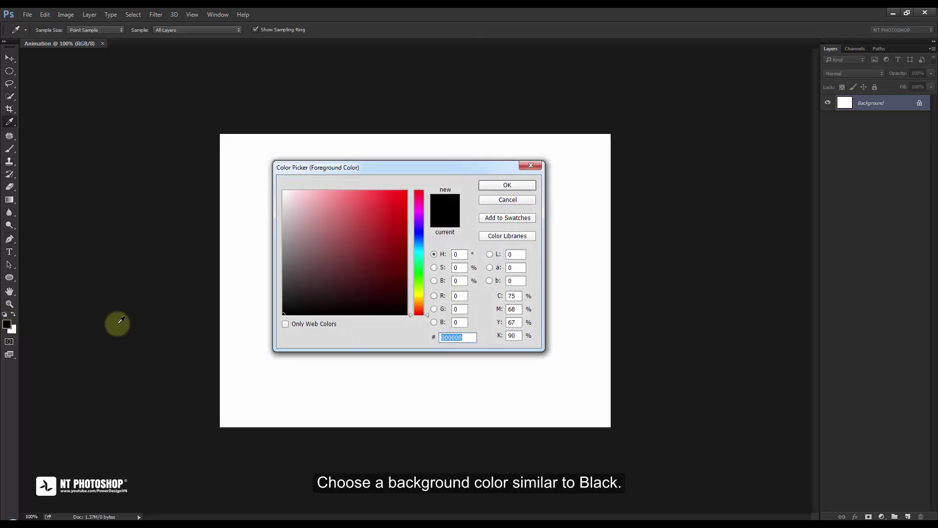
pyautogui.moveTo(293, 310); pyautogui.dragTo(280, 303)
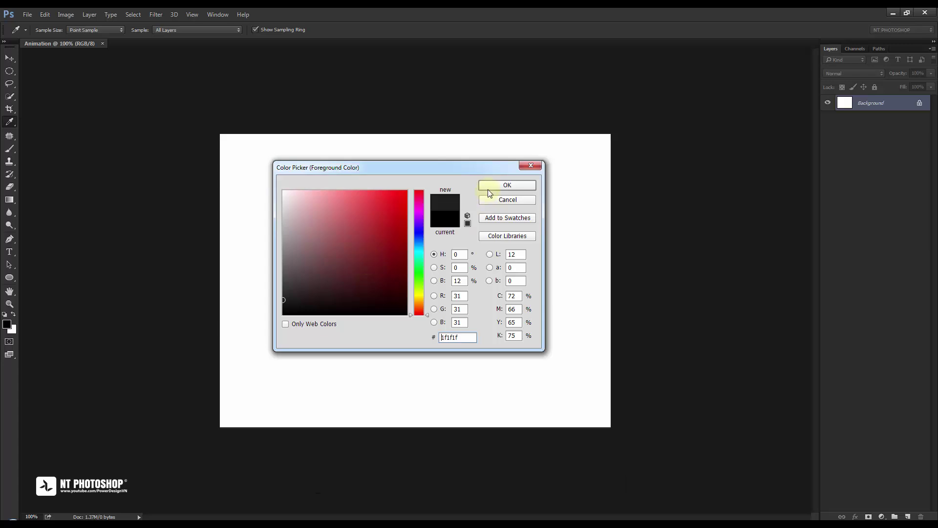
pyautogui.click(503, 185)
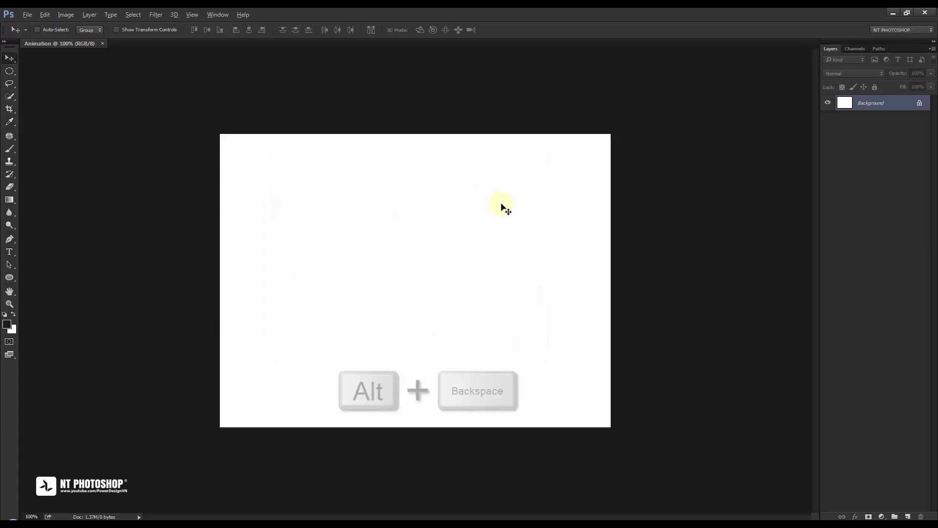
pyautogui.hotkey('alt', 'BackSpace')
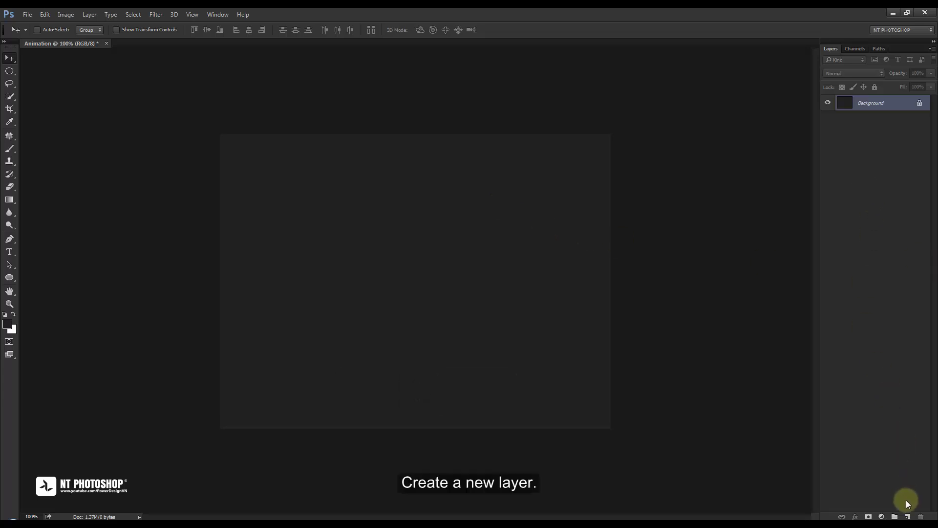
# Add a new layer and marquee a tall rectangle near the canvas bottom
pyautogui.click(909, 516)
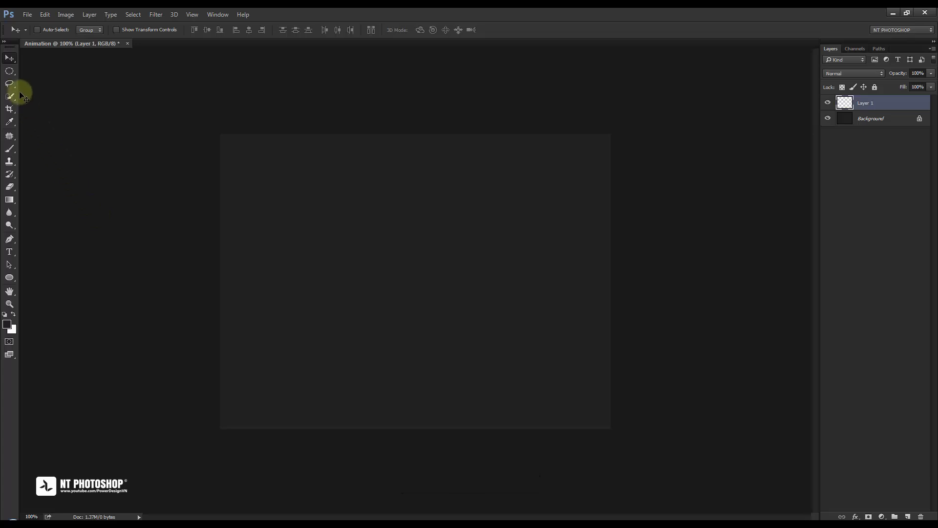
pyautogui.click(10, 72)
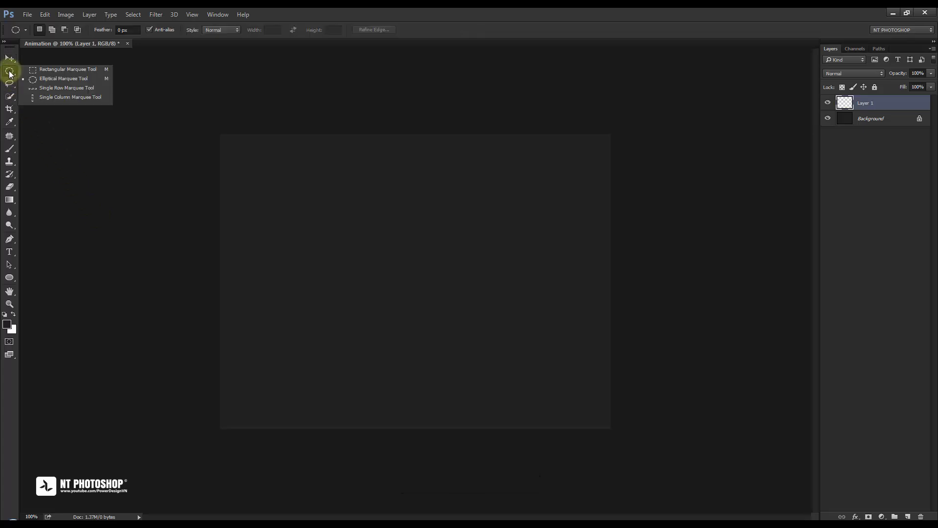
pyautogui.click(45, 72)
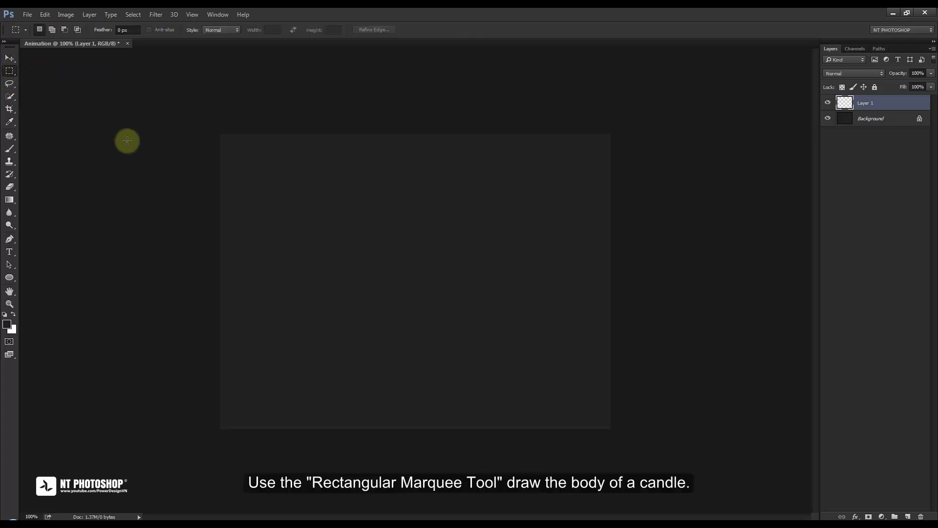
pyautogui.moveTo(451, 427)
pyautogui.mouseDown()
pyautogui.moveTo(396, 338)
pyautogui.moveTo(400, 290)
pyautogui.mouseUp()
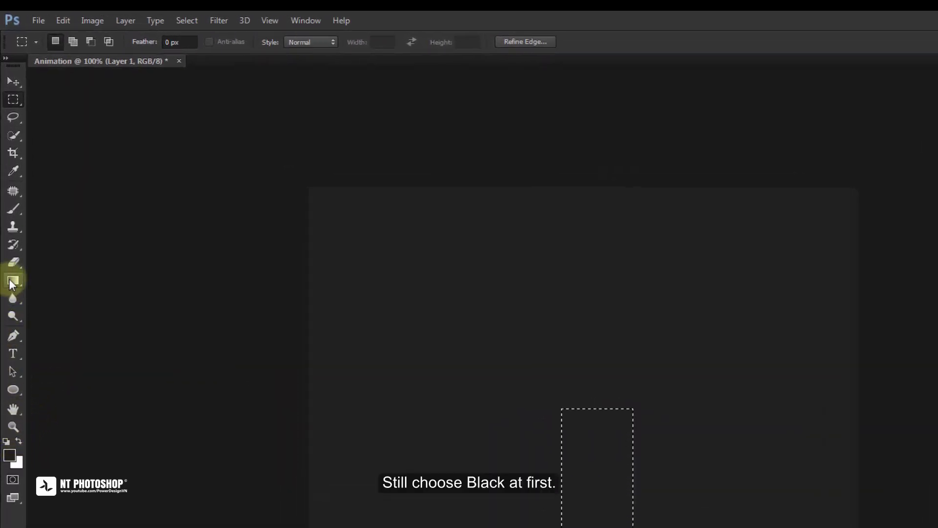
# Fill the rectangle with a reflected Black, White gradient across its width
pyautogui.click(12, 283)
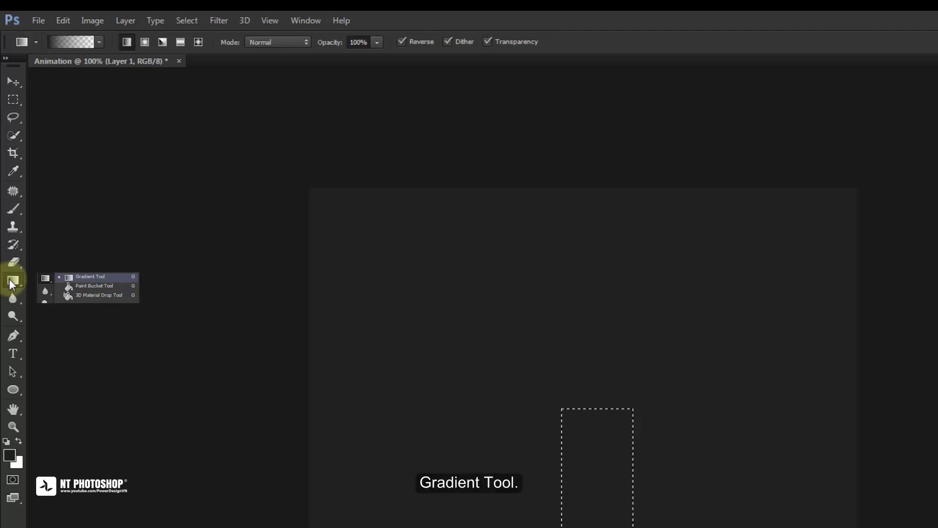
pyautogui.click(63, 40)
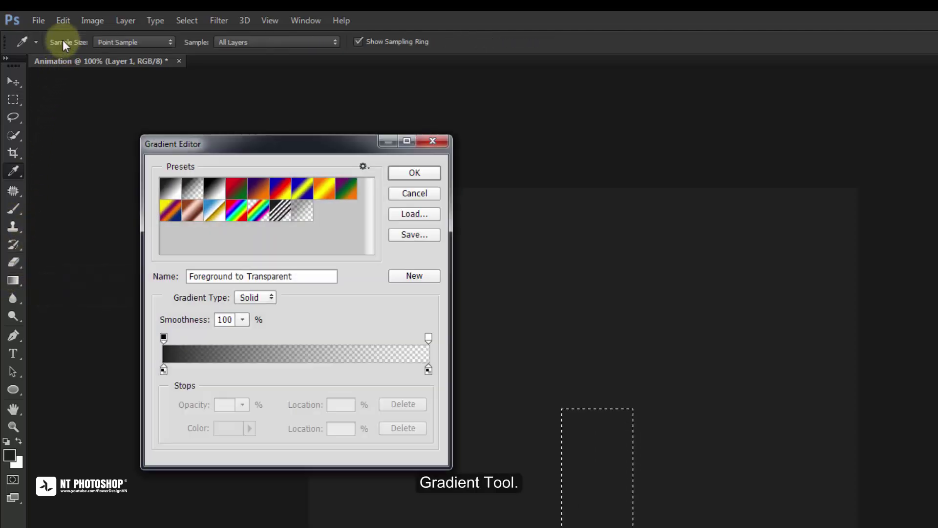
pyautogui.click(215, 194)
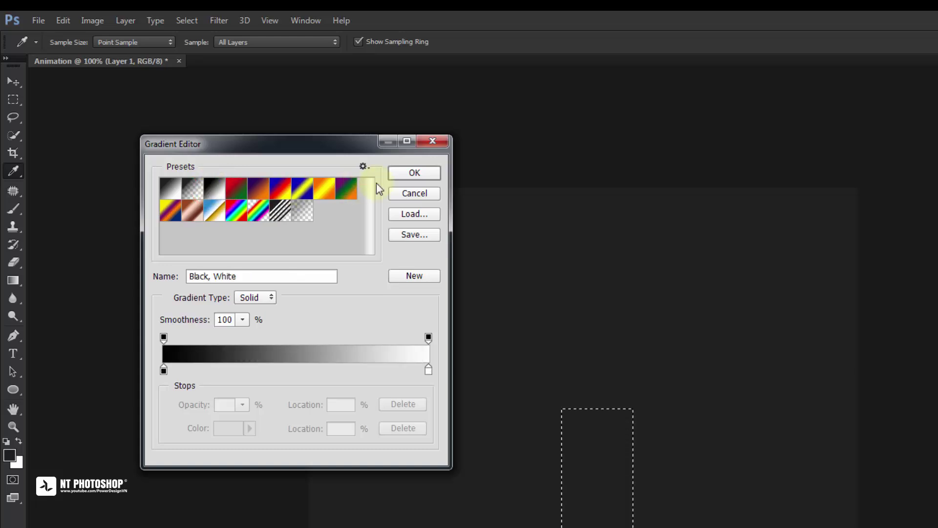
pyautogui.click(414, 173)
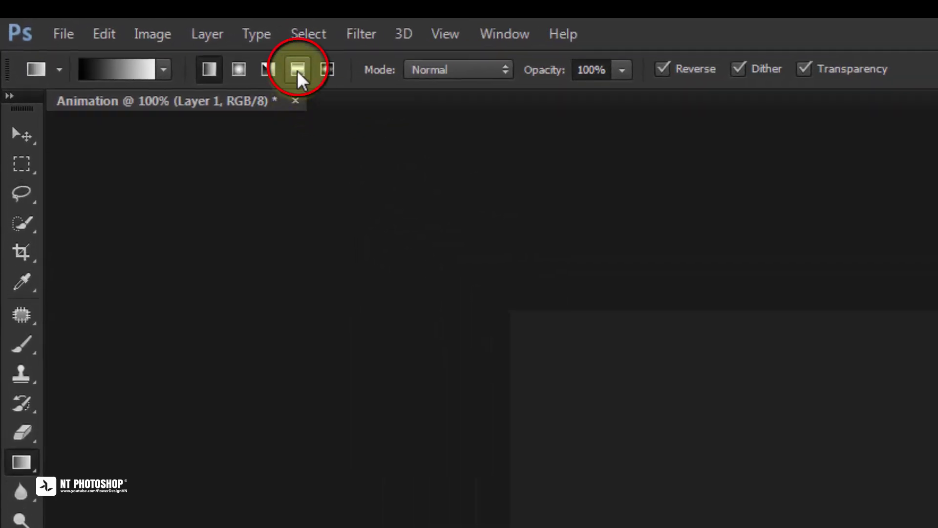
pyautogui.click(298, 71)
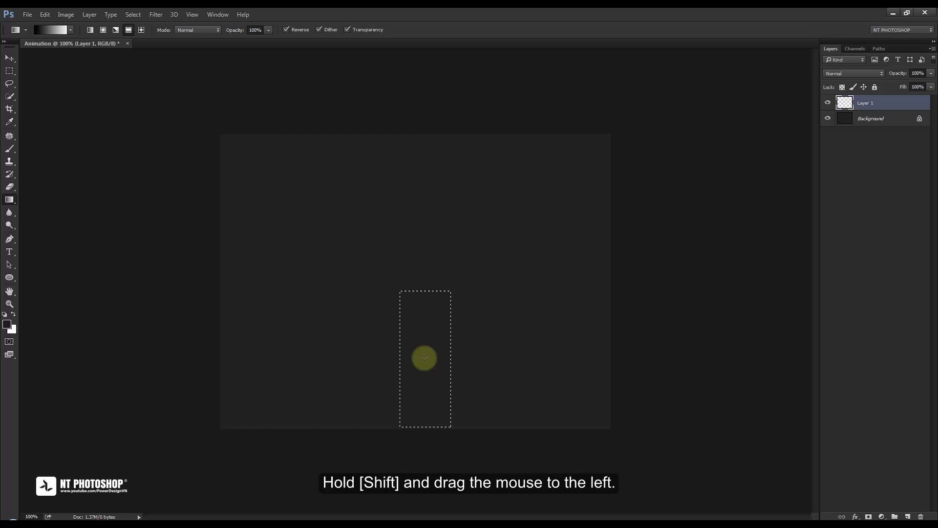
pyautogui.moveTo(424, 358); pyautogui.dragTo(389, 358)
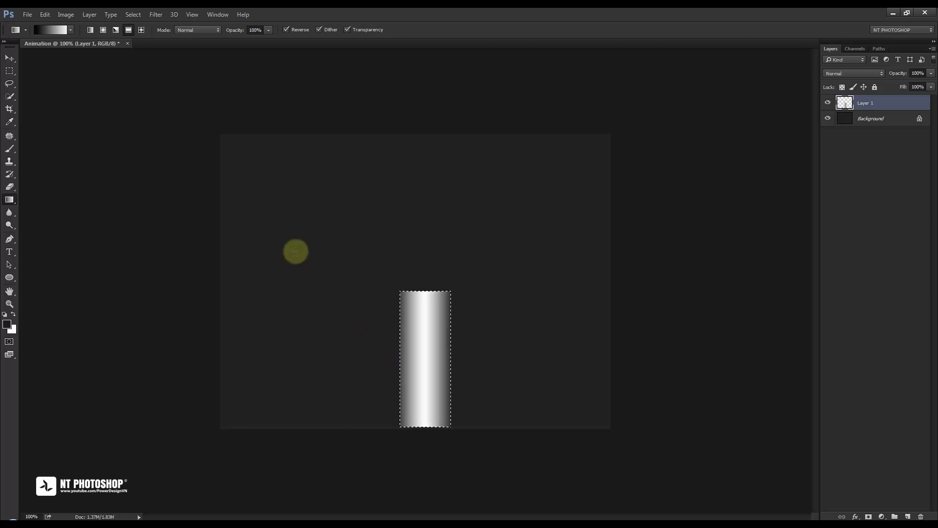
# Deselect and add a Brightness/Contrast adjustment with contrast 100 and lowered brightness
pyautogui.click(133, 16)
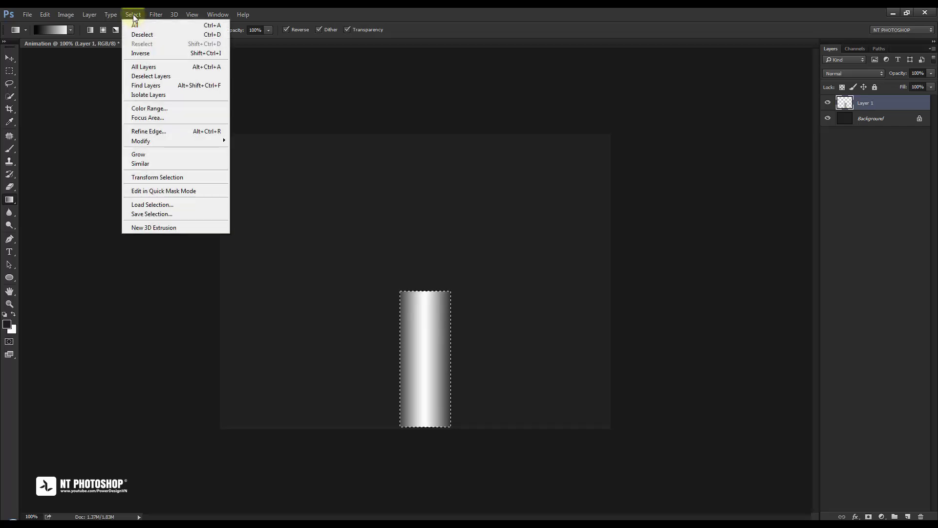
pyautogui.click(159, 34)
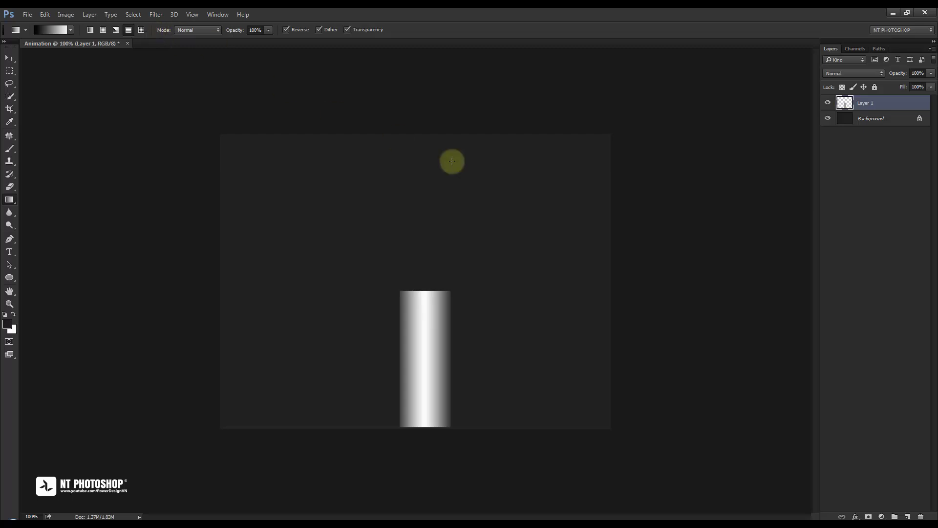
pyautogui.click(882, 517)
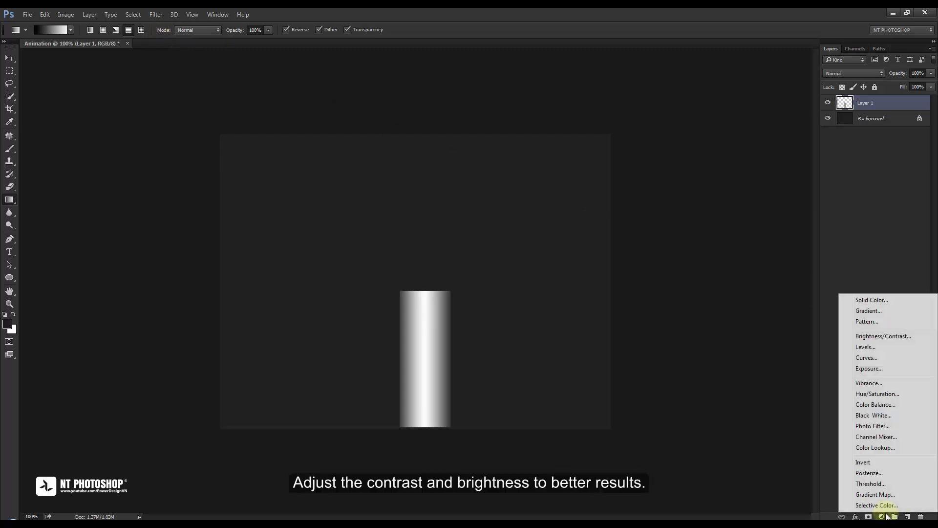
pyautogui.click(882, 337)
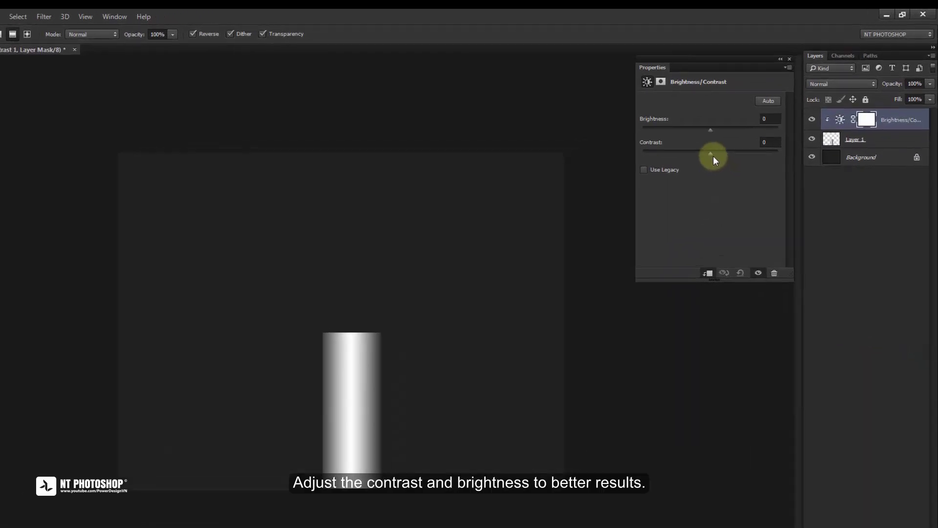
pyautogui.moveTo(730, 141); pyautogui.dragTo(794, 141)
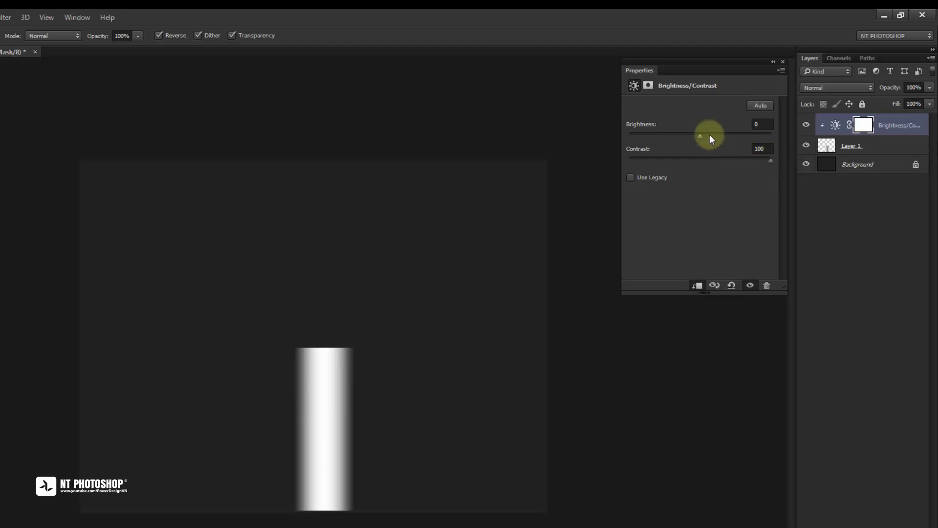
pyautogui.moveTo(700, 137)
pyautogui.mouseDown()
pyautogui.moveTo(636, 138)
pyautogui.moveTo(652, 138)
pyautogui.mouseUp()
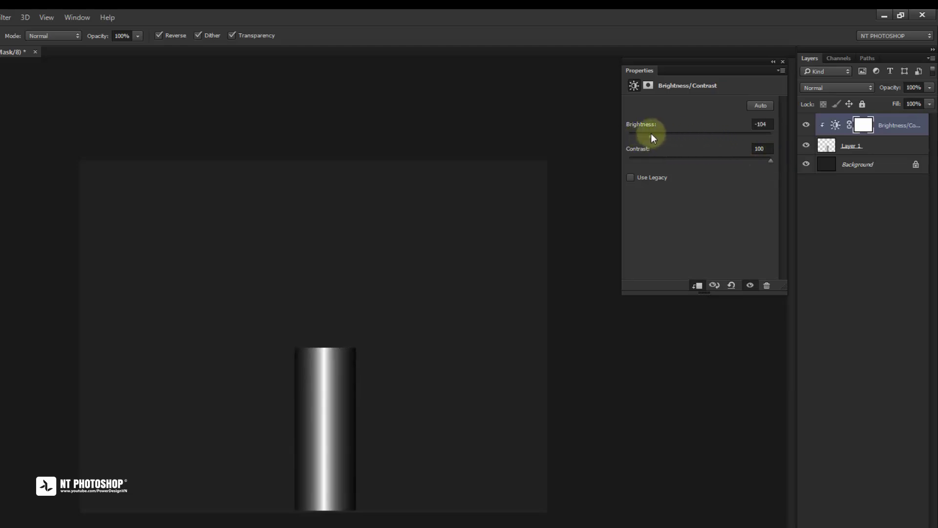
pyautogui.click(783, 61)
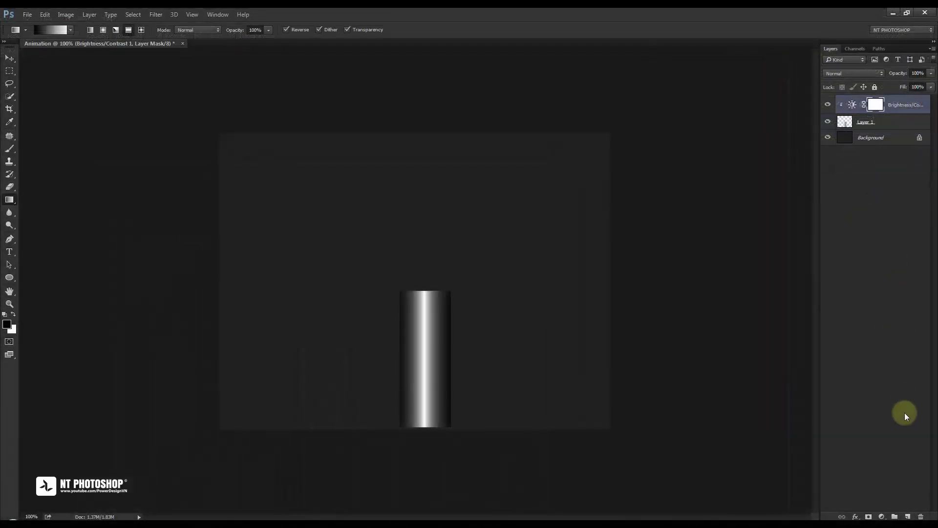
# Add a Curves adjustment clipped to Layer 1, lowering the highlights to 194
pyautogui.click(881, 517)
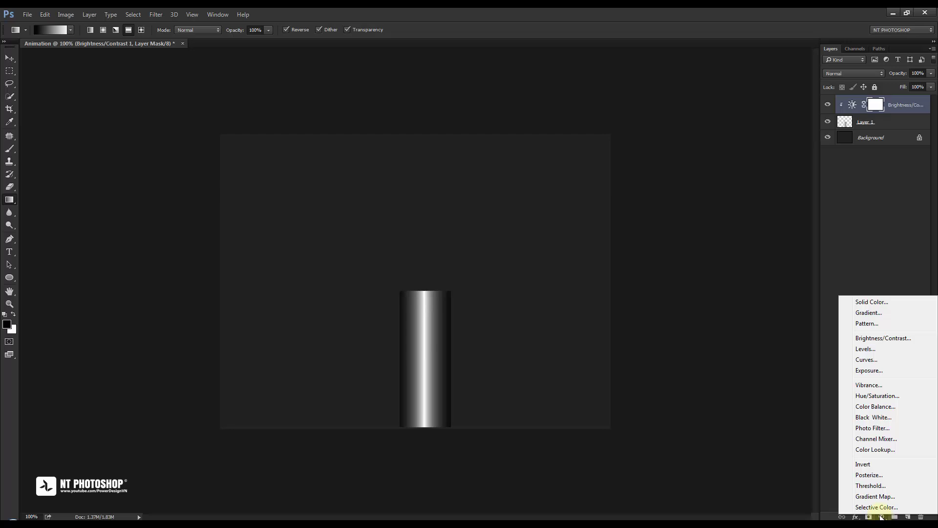
pyautogui.click(887, 363)
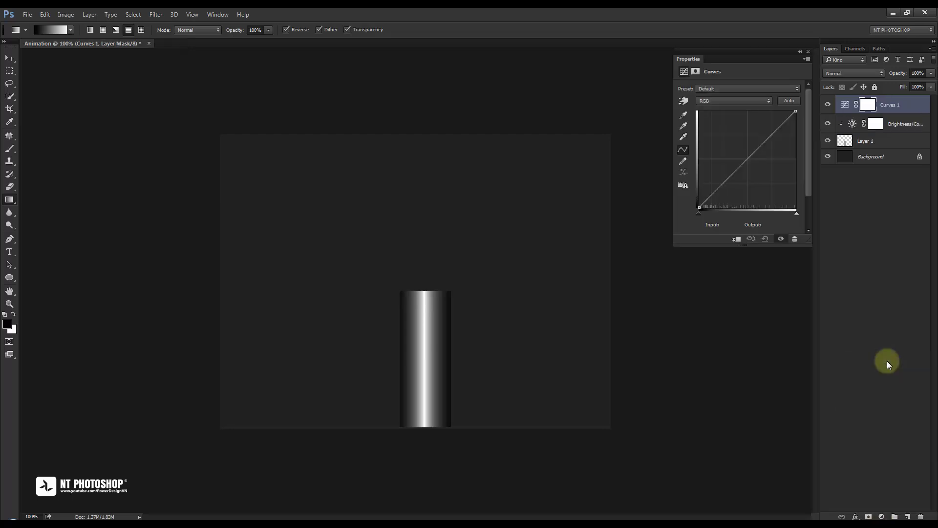
pyautogui.click(735, 240)
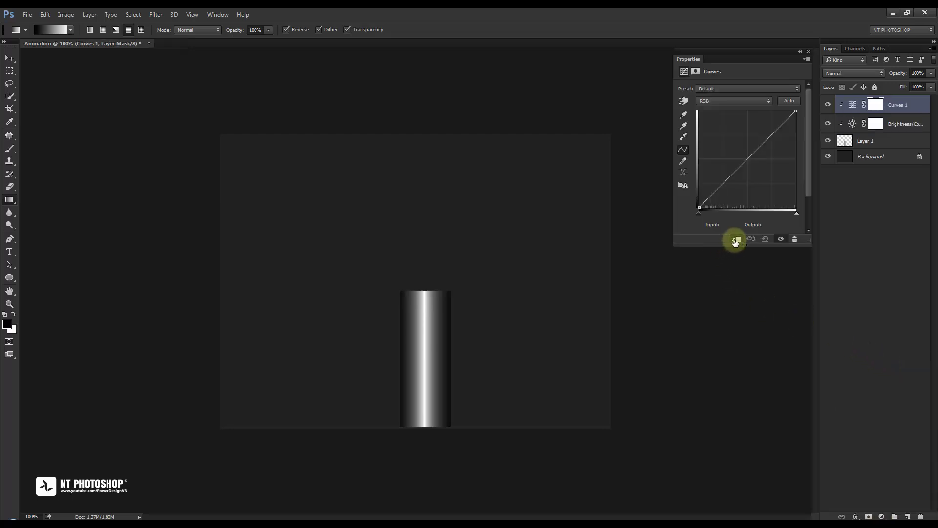
pyautogui.click(748, 160)
pyautogui.moveTo(795, 111); pyautogui.dragTo(801, 120)
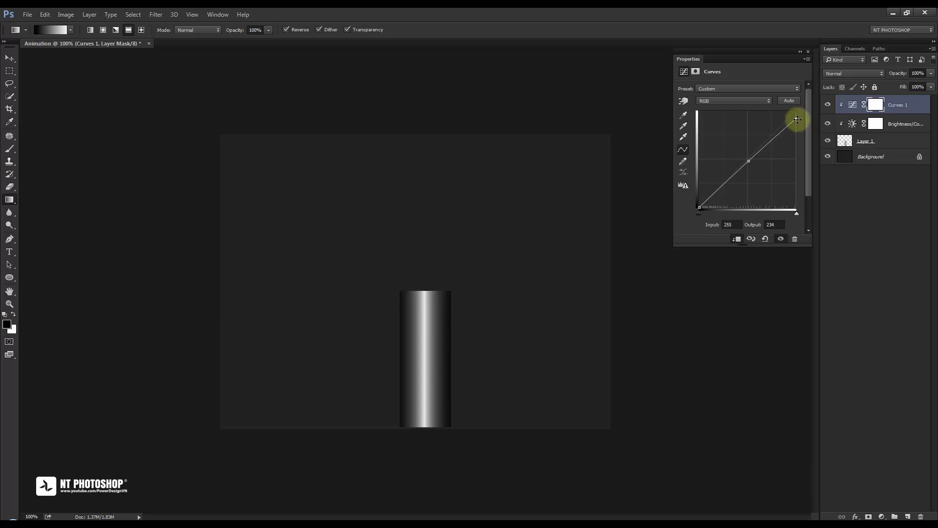
pyautogui.moveTo(797, 120); pyautogui.dragTo(804, 134)
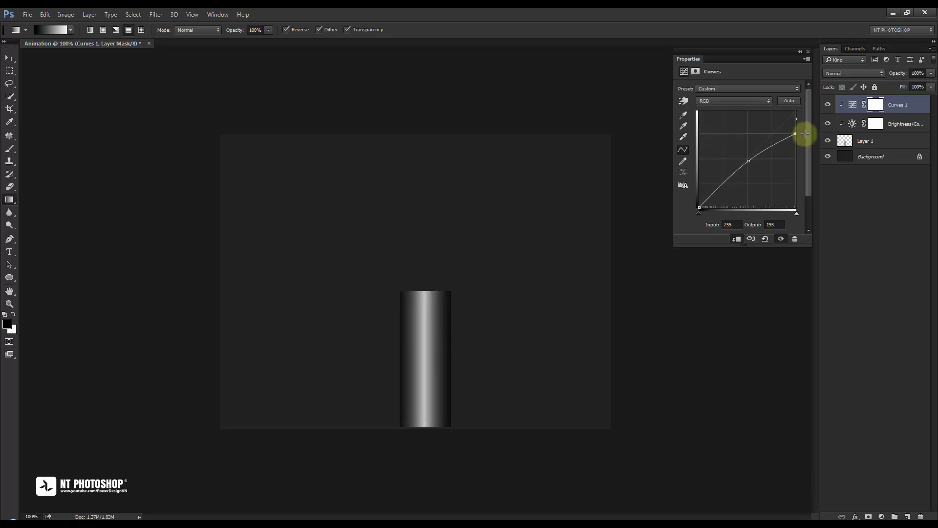
pyautogui.click(808, 52)
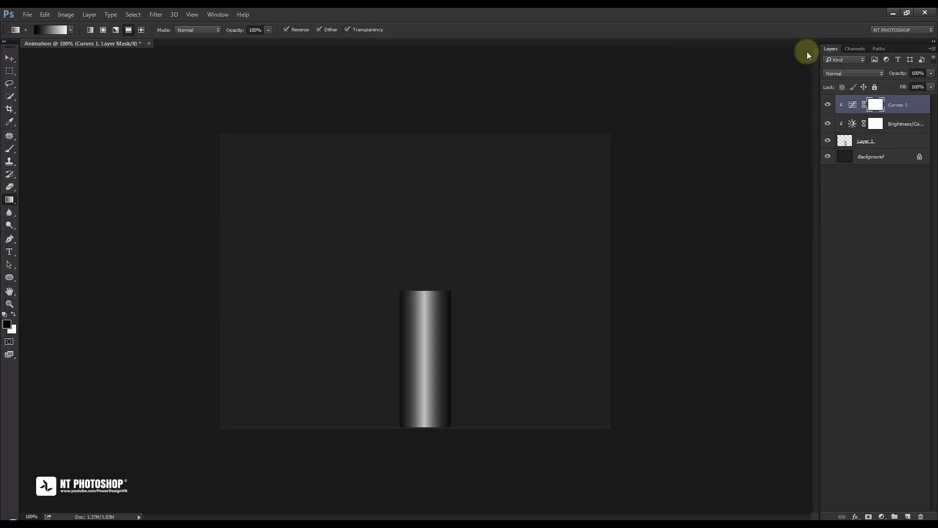
# Merge Curves 1, Brightness/Contrast and Layer 1 into one layer renamed Candles
pyautogui.keyDown('shift'); pyautogui.click(898, 142); pyautogui.keyUp('shift')
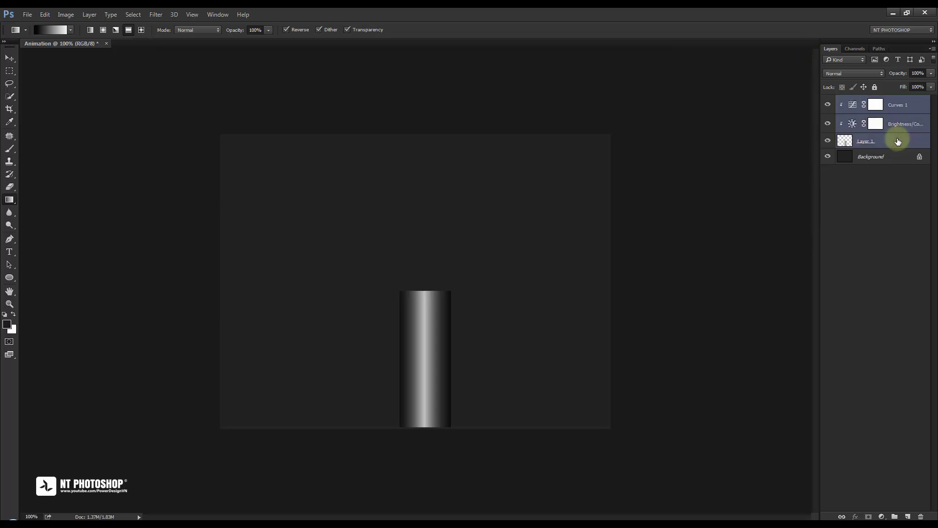
pyautogui.hotkey('ctrl', 'e')
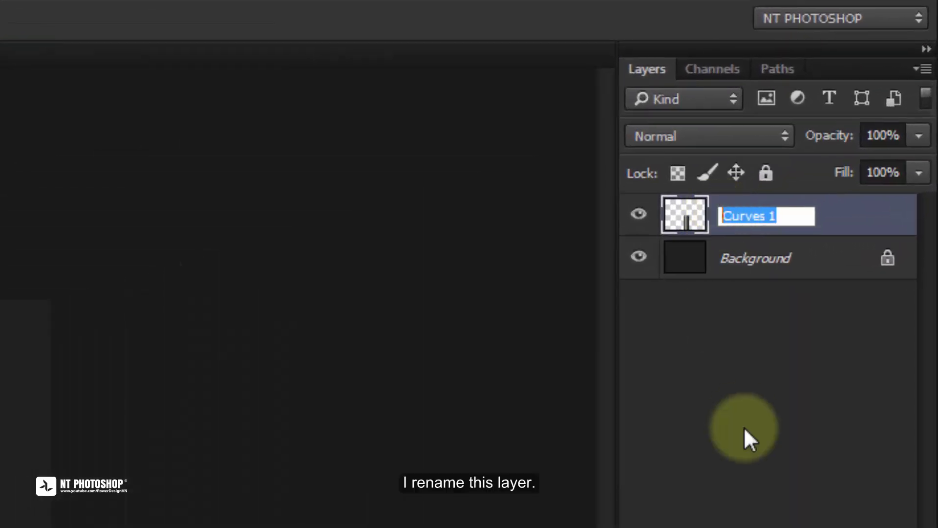
pyautogui.write('Candles')
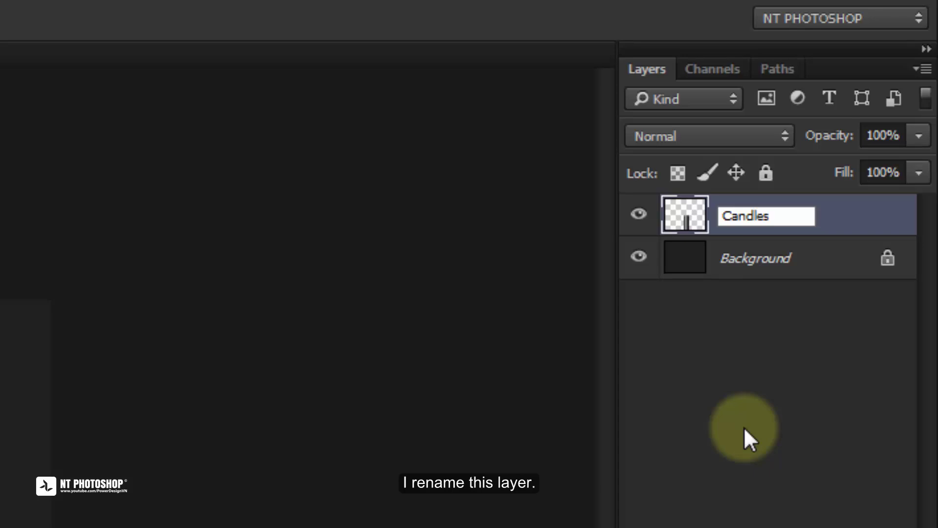
pyautogui.press('Return')
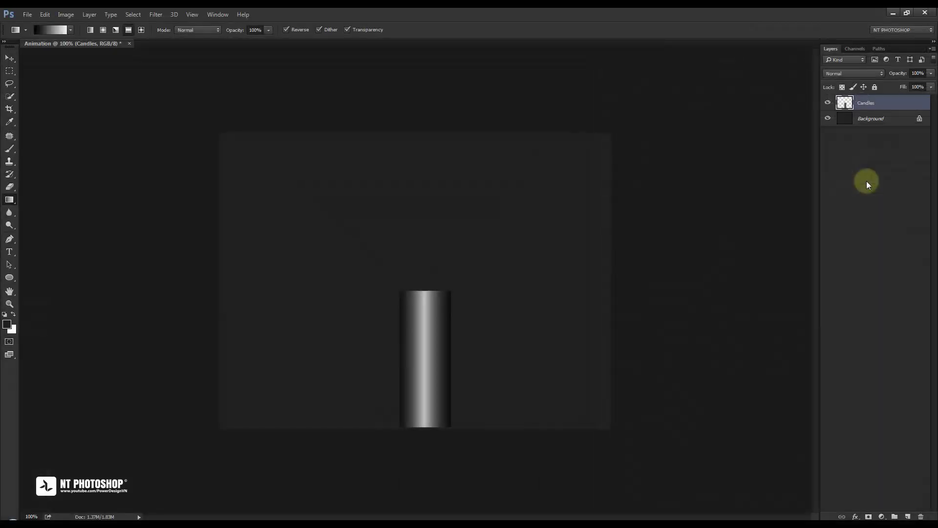
pyautogui.click(9, 59)
# At 300% zoom, draw a closed curved Pen path over the candle top
pyautogui.hotkey('ctrl', '+')
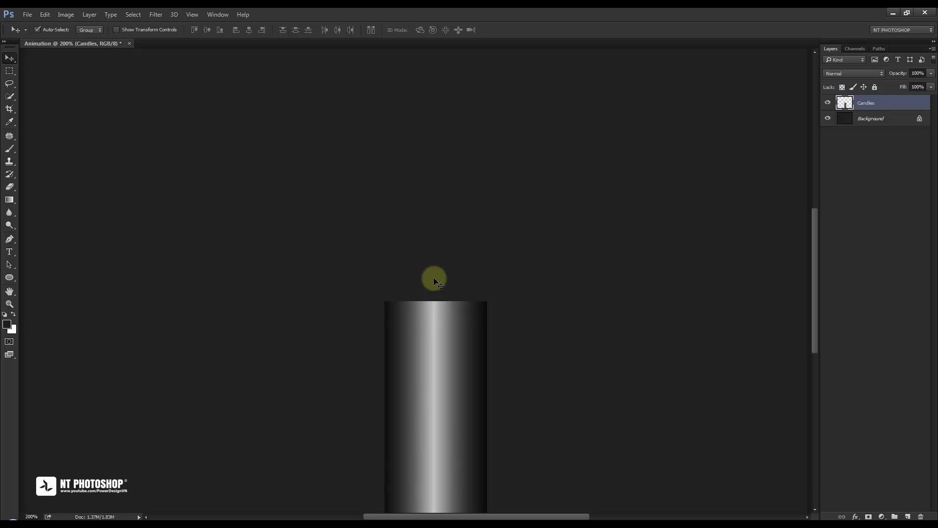
pyautogui.hotkey('ctrl', '+')
pyautogui.moveTo(444, 348); pyautogui.dragTo(408, 268)
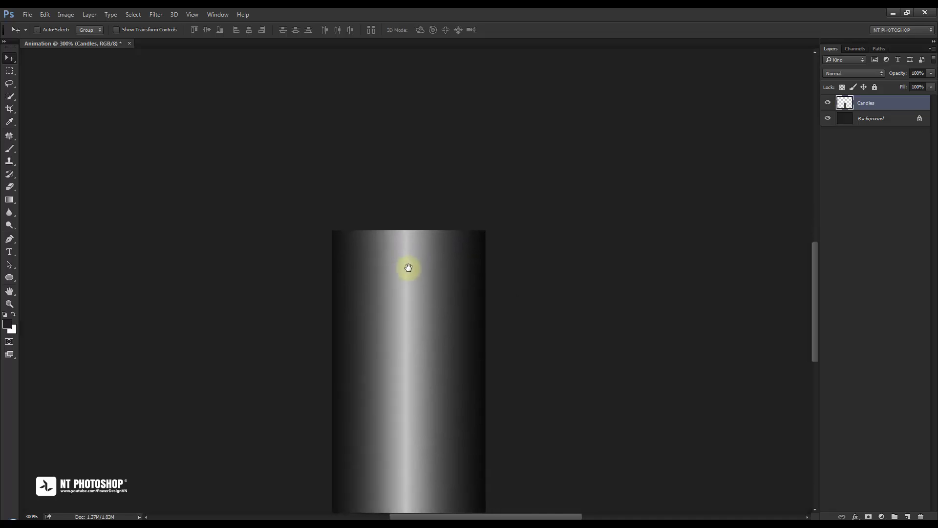
pyautogui.click(13, 238)
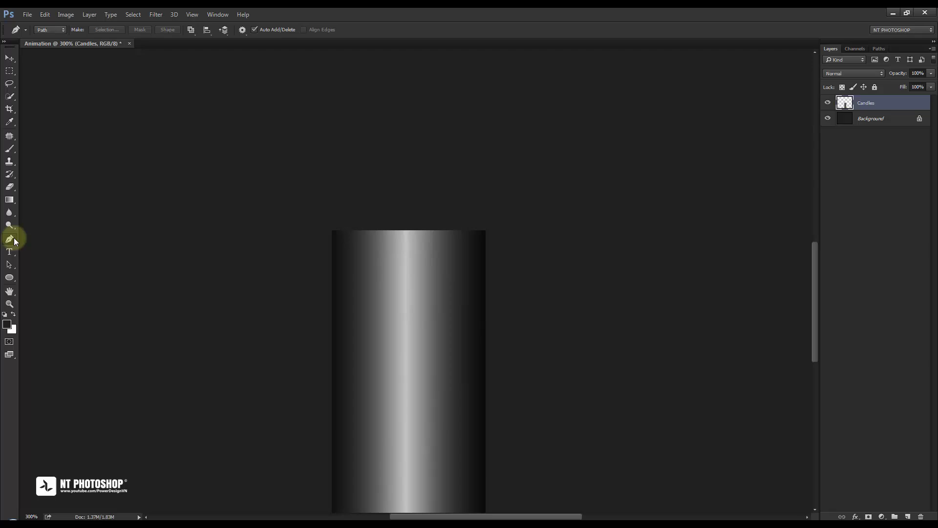
pyautogui.click(512, 247)
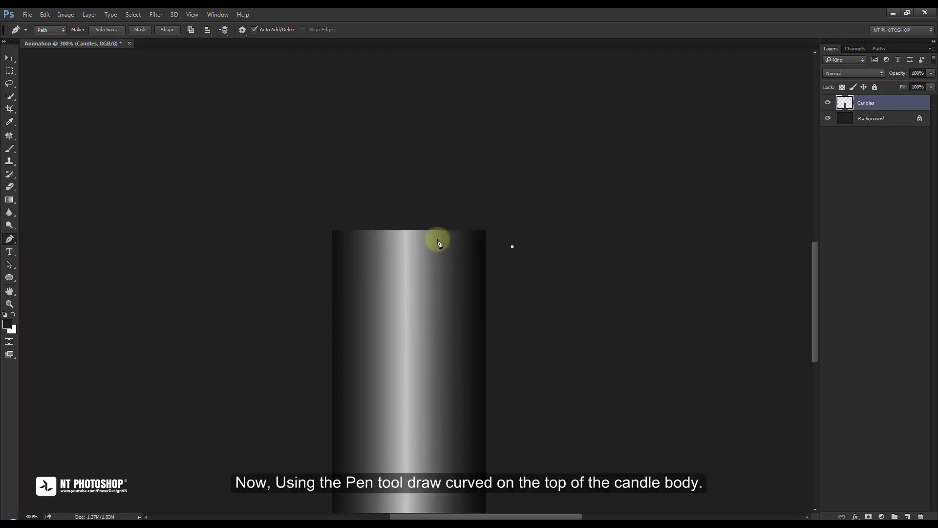
pyautogui.moveTo(433, 236); pyautogui.dragTo(366, 238)
pyautogui.moveTo(324, 230); pyautogui.dragTo(287, 217)
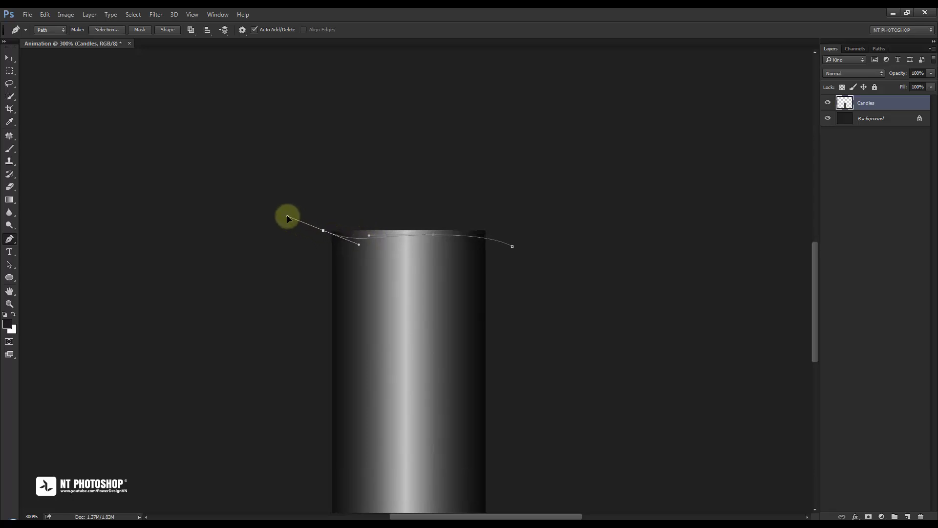
pyautogui.click(291, 166)
pyautogui.click(384, 126)
pyautogui.click(550, 116)
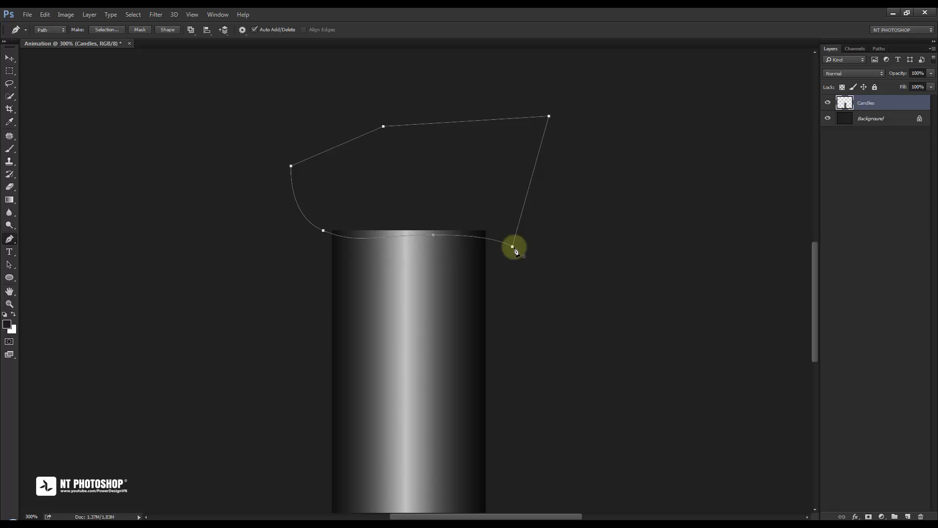
pyautogui.click(513, 247)
# Turn the path into a 0.5 px feathered selection, delete it, and deselect
pyautogui.rightClick(471, 174)
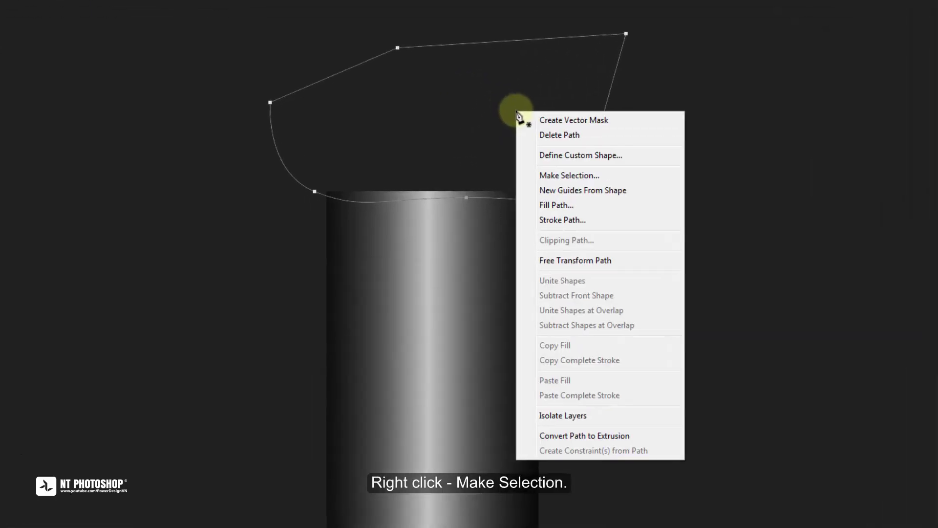
pyautogui.click(590, 176)
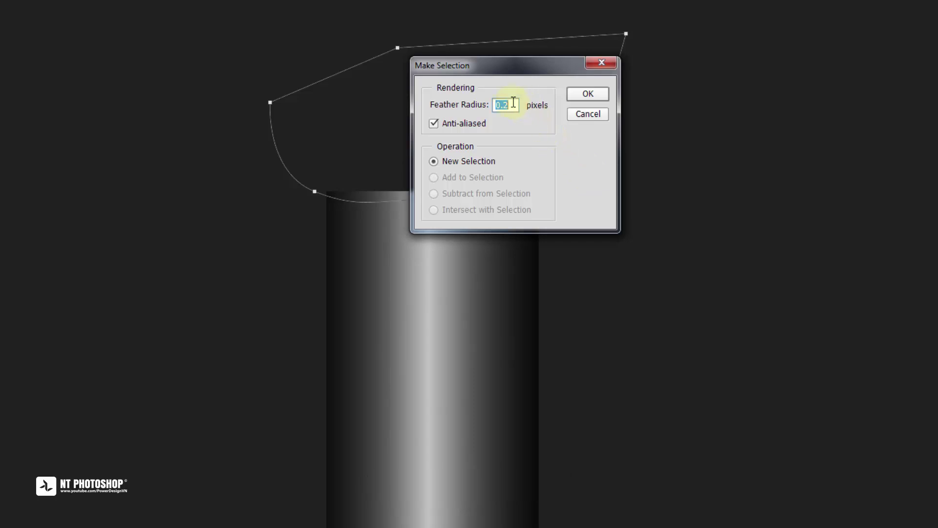
pyautogui.write('.5')
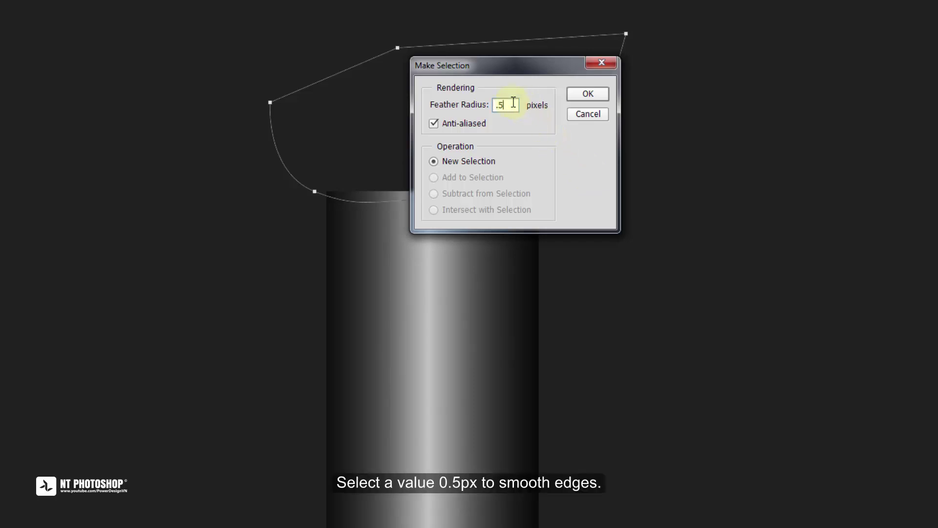
pyautogui.click(589, 95)
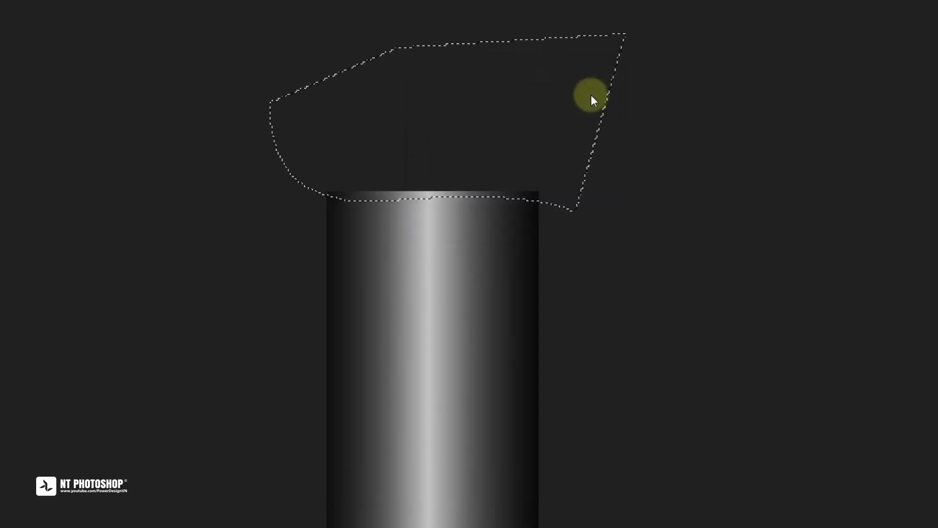
pyautogui.press('Delete')
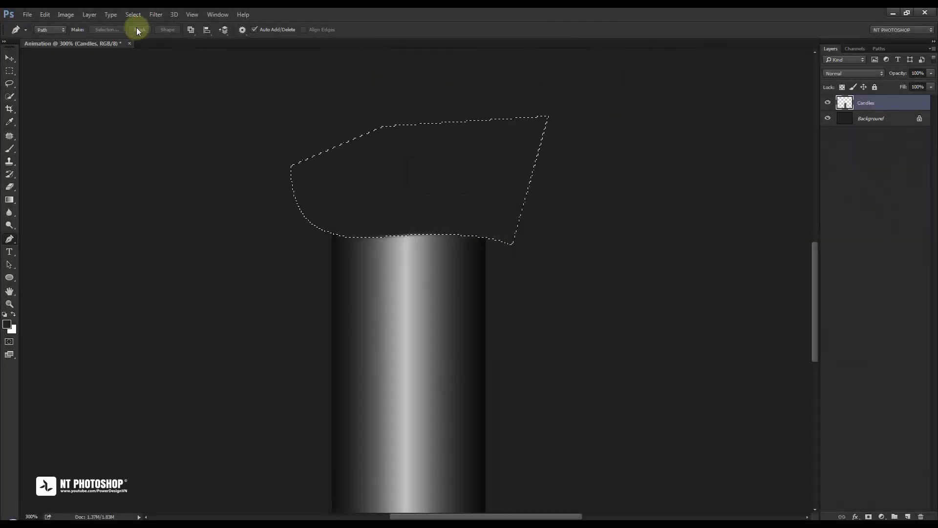
pyautogui.click(132, 15)
pyautogui.click(136, 35)
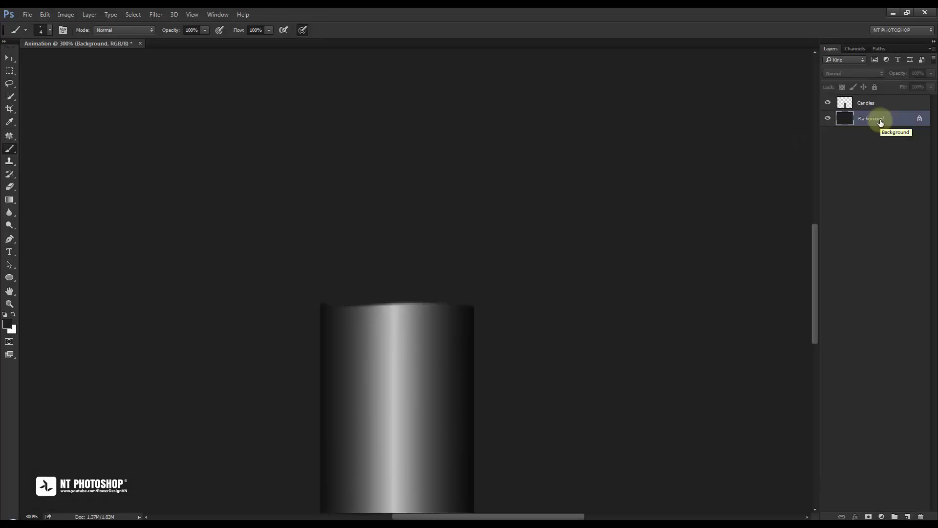
# Add a new layer below Candles and set the brush colour to black #000000
pyautogui.click(907, 516)
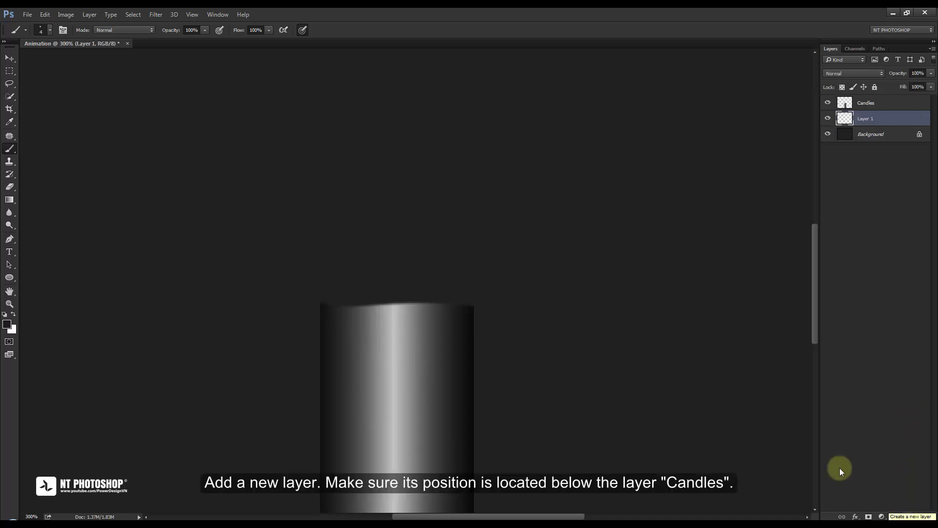
pyautogui.rightClick(14, 150)
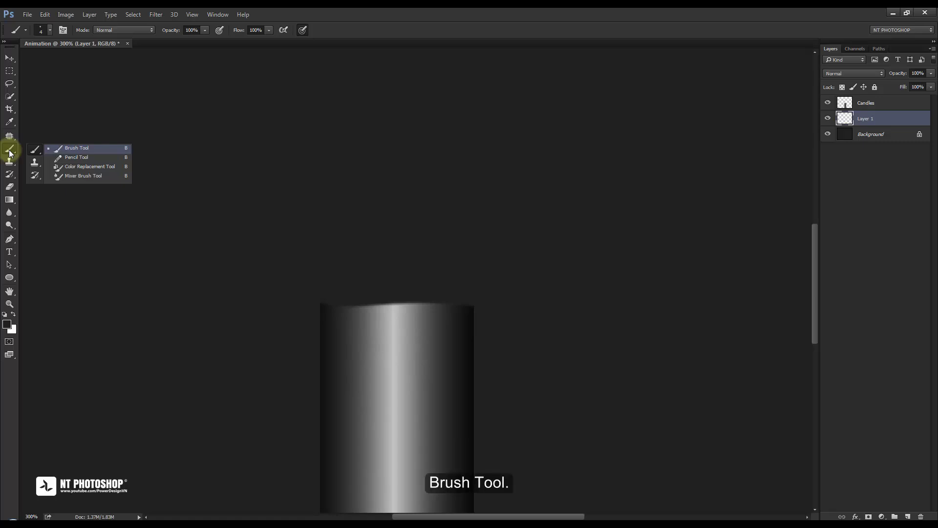
pyautogui.click(7, 325)
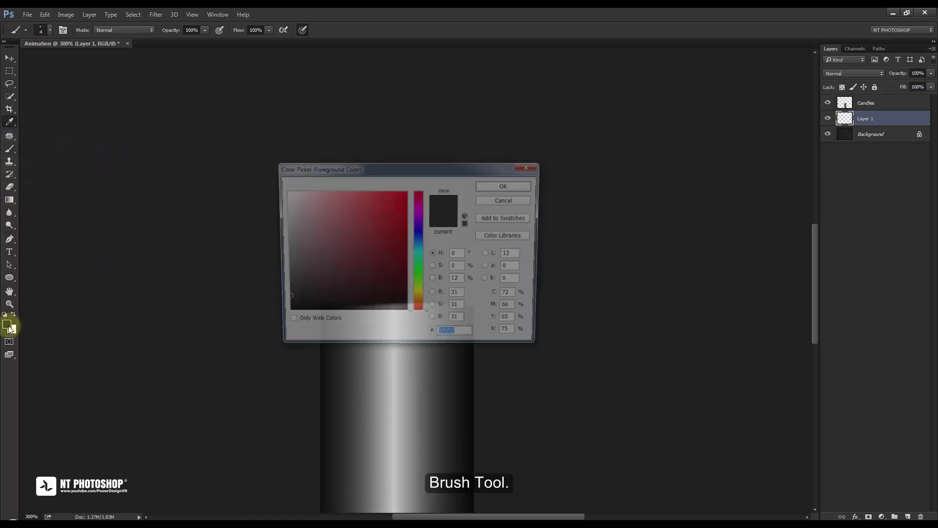
pyautogui.moveTo(299, 300); pyautogui.dragTo(262, 317)
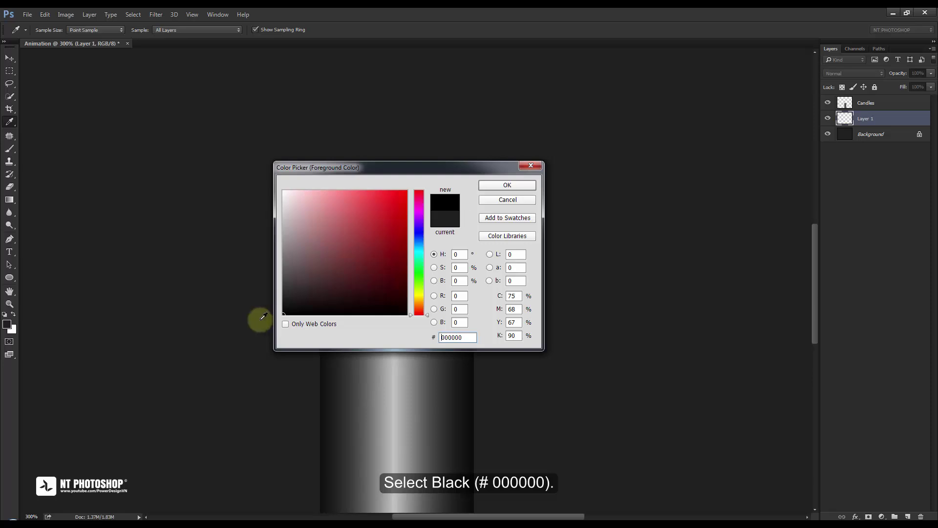
pyautogui.click(503, 186)
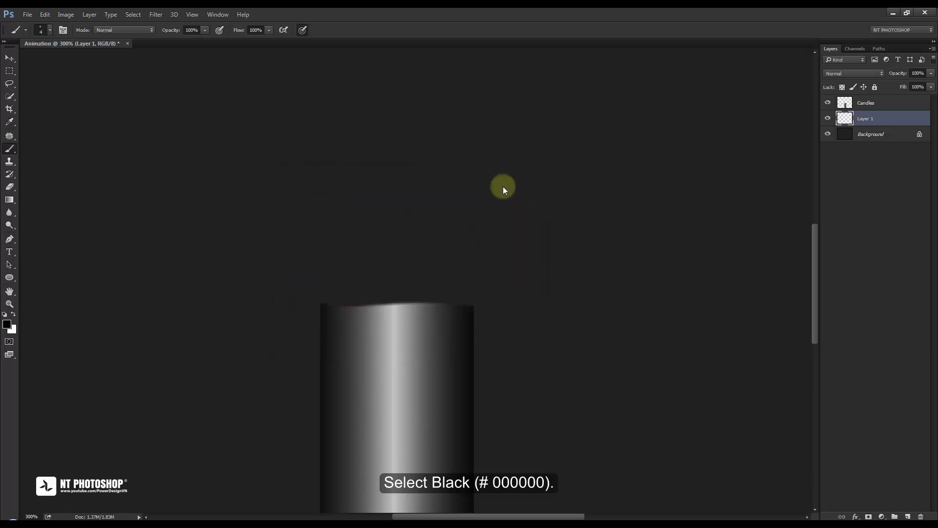
# Set the brush to 5 px size with 100% hardness
pyautogui.rightClick(432, 194)
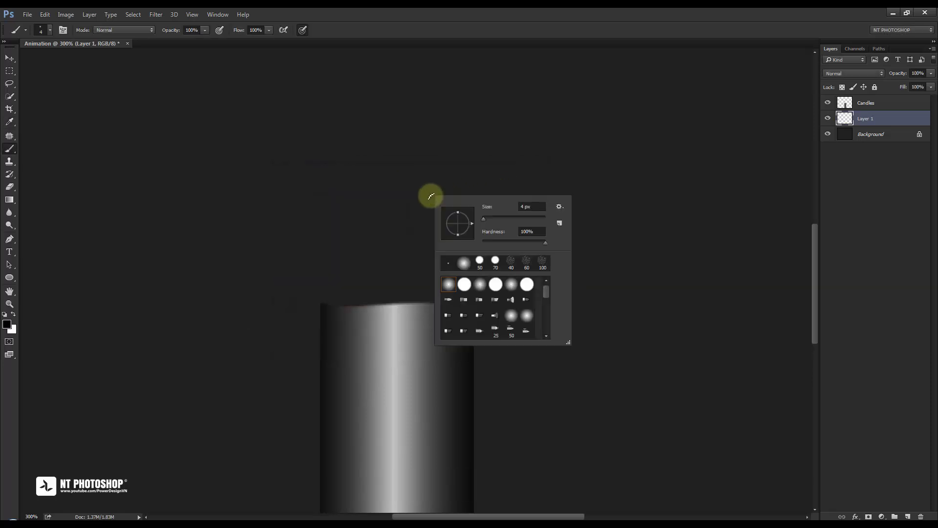
pyautogui.click(550, 239)
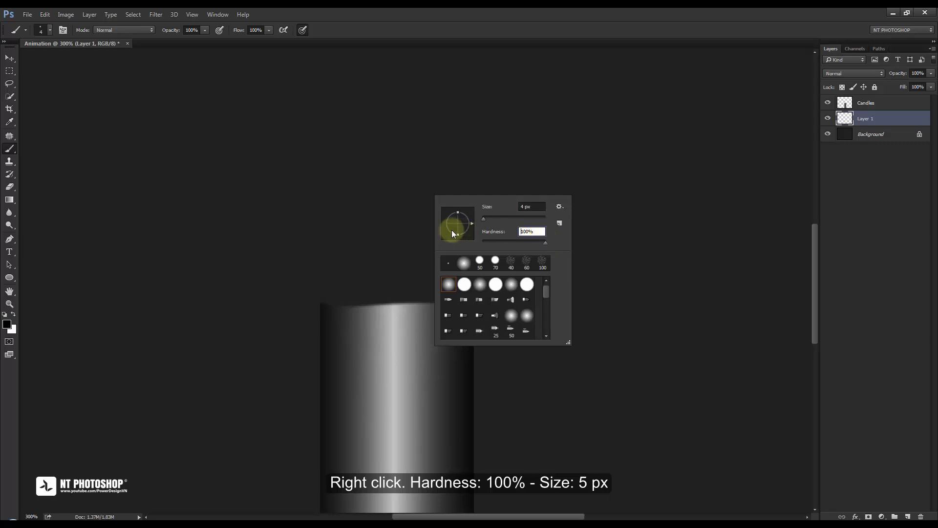
pyautogui.click(504, 235)
pyautogui.write('1')
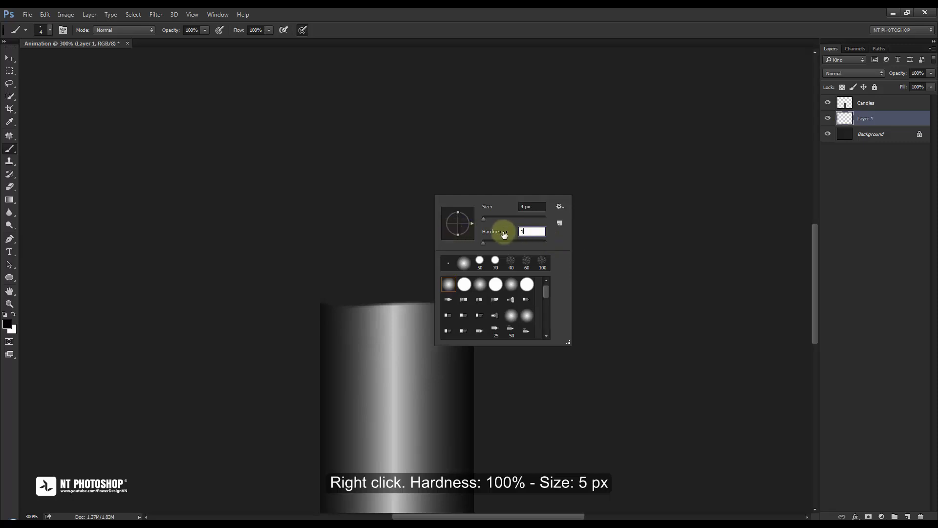
pyautogui.click(544, 206)
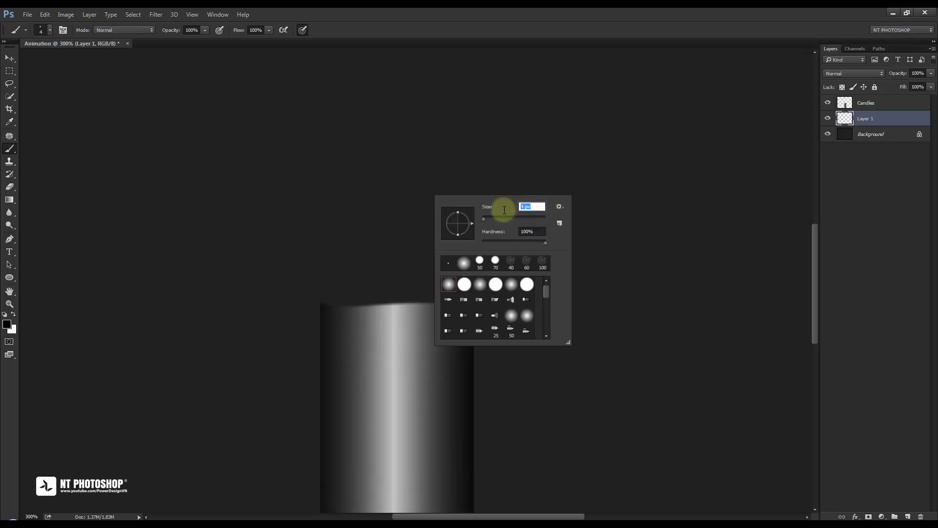
pyautogui.write('5')
pyautogui.press('Return')
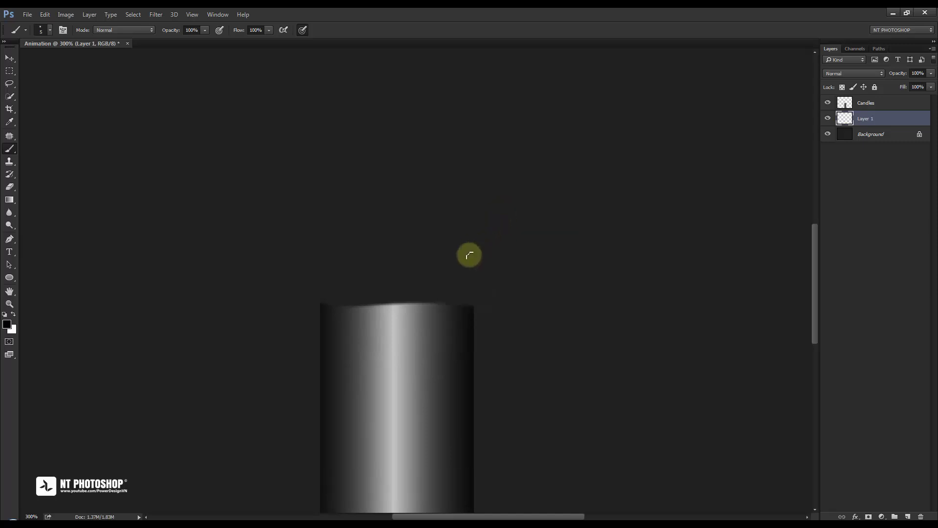
# Paint a straight vertical black wick and nudge it onto the candle top
pyautogui.moveTo(400, 313); pyautogui.dragTo(394, 318)
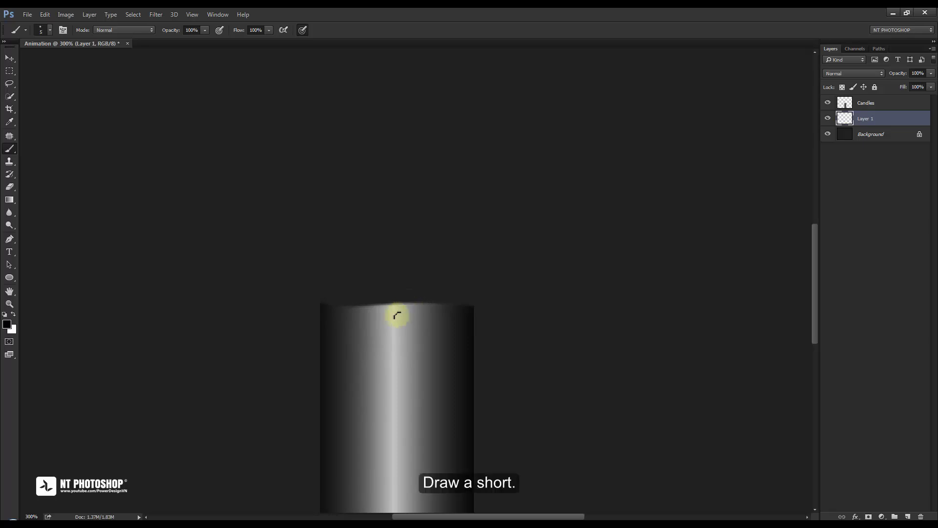
pyautogui.keyDown('shift'); pyautogui.click(396, 262); pyautogui.keyUp('shift')
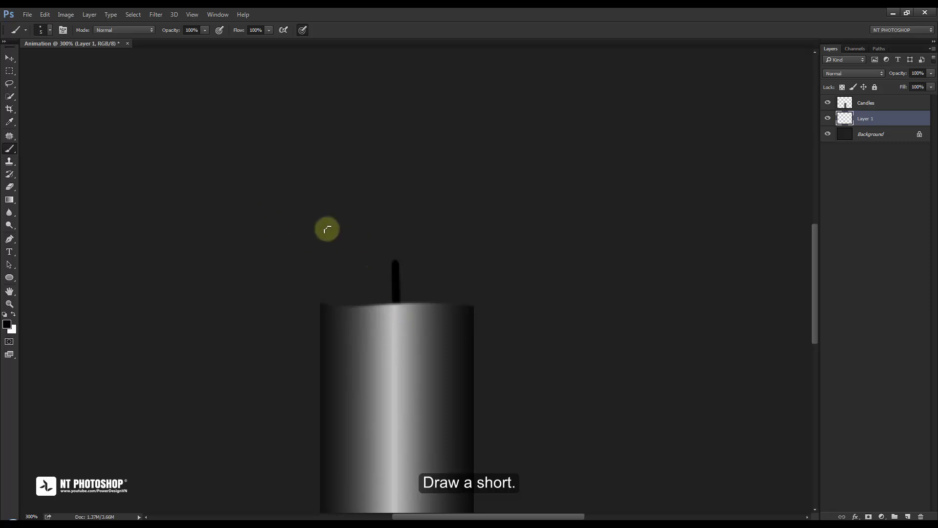
pyautogui.click(9, 58)
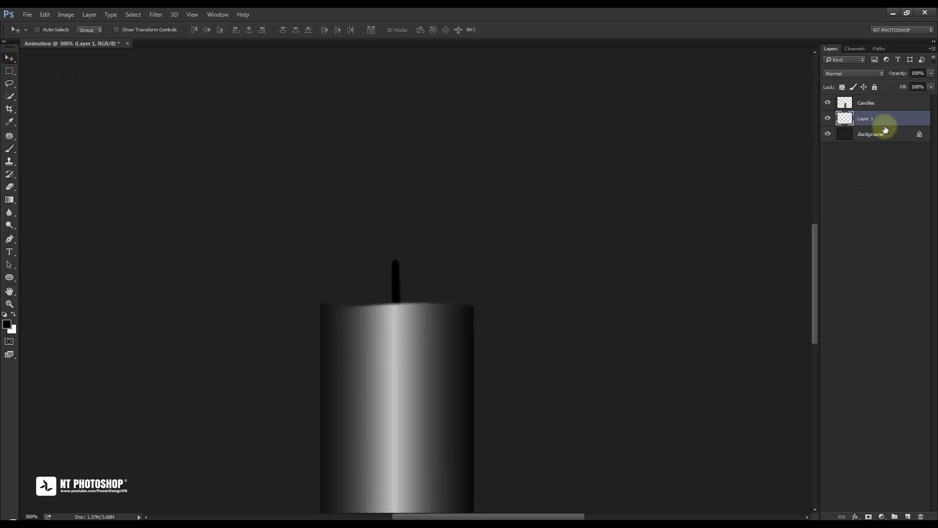
pyautogui.moveTo(396, 279); pyautogui.dragTo(397, 284)
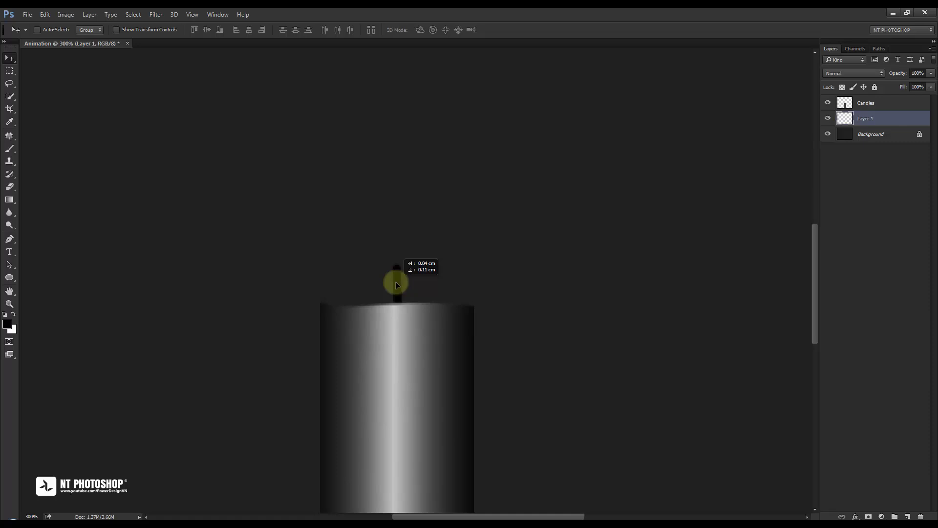
pyautogui.moveTo(395, 281); pyautogui.dragTo(395, 282)
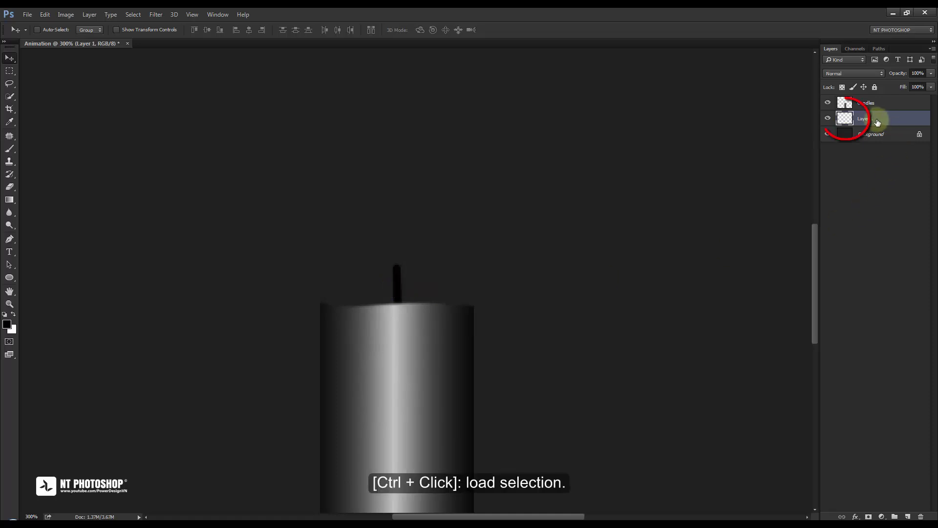
# Load the wick as a selection and set a white, 0% hardness, 25 px brush
pyautogui.keyDown('ctrl'); pyautogui.click(845, 118); pyautogui.keyUp('ctrl')
pyautogui.keyDown('ctrl'); pyautogui.click(846, 120); pyautogui.keyUp('ctrl')
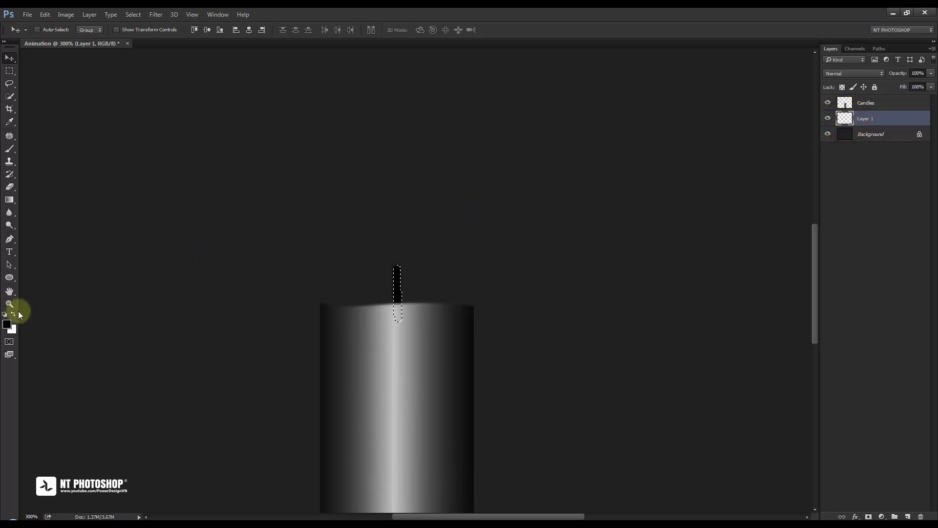
pyautogui.click(13, 314)
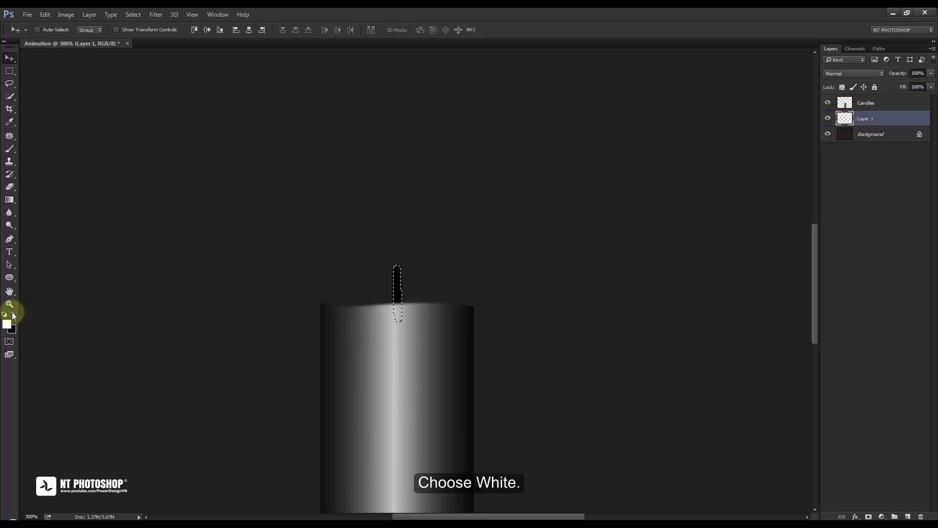
pyautogui.click(9, 148)
pyautogui.rightClick(196, 163)
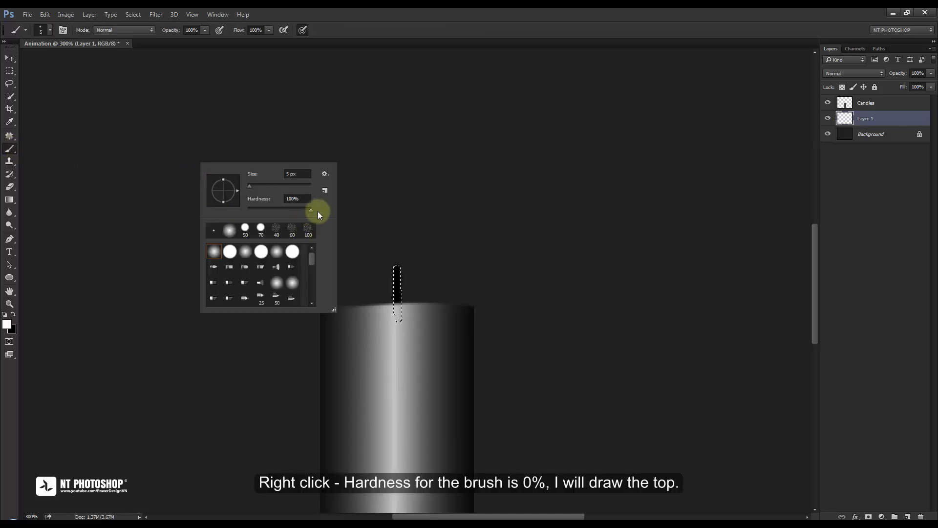
pyautogui.moveTo(313, 209); pyautogui.dragTo(219, 211)
pyautogui.press('Return')
pyautogui.press(']')
pyautogui.press(']')
pyautogui.press(']')
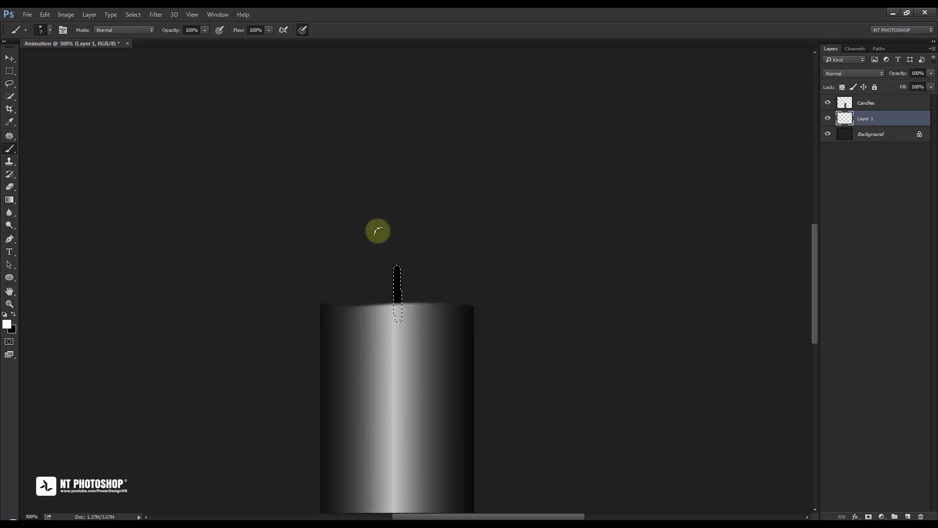
pyautogui.press(']')
pyautogui.press(']')
pyautogui.press(']')
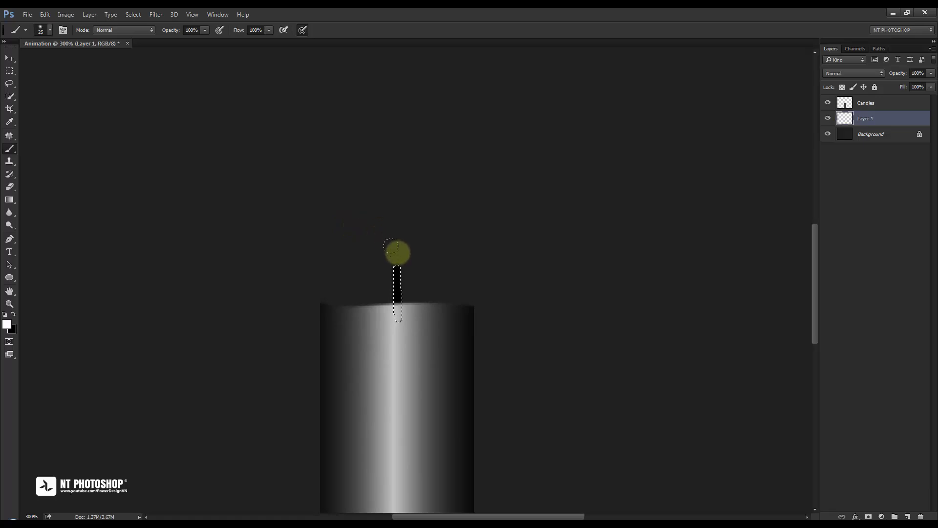
# Paint a white glow on the wick tip and deselect
pyautogui.moveTo(391, 247); pyautogui.dragTo(390, 250)
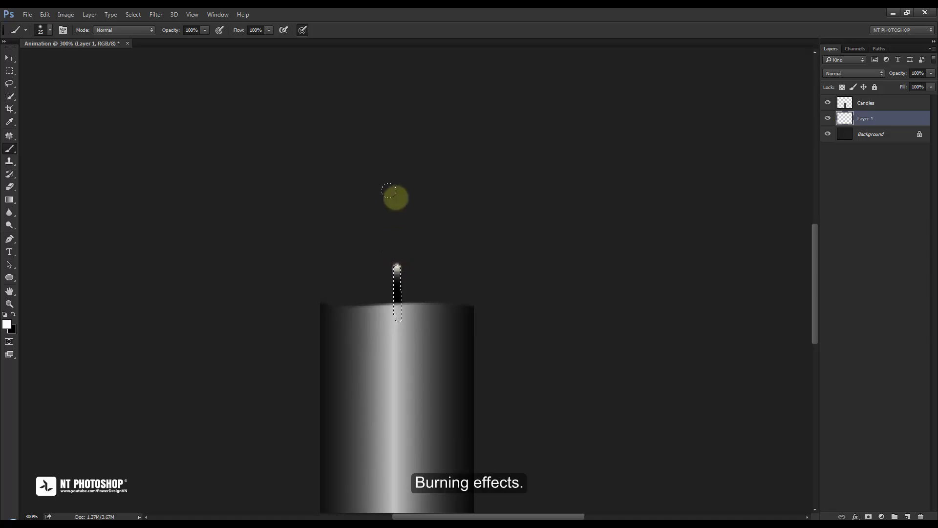
pyautogui.click(133, 14)
pyautogui.click(146, 36)
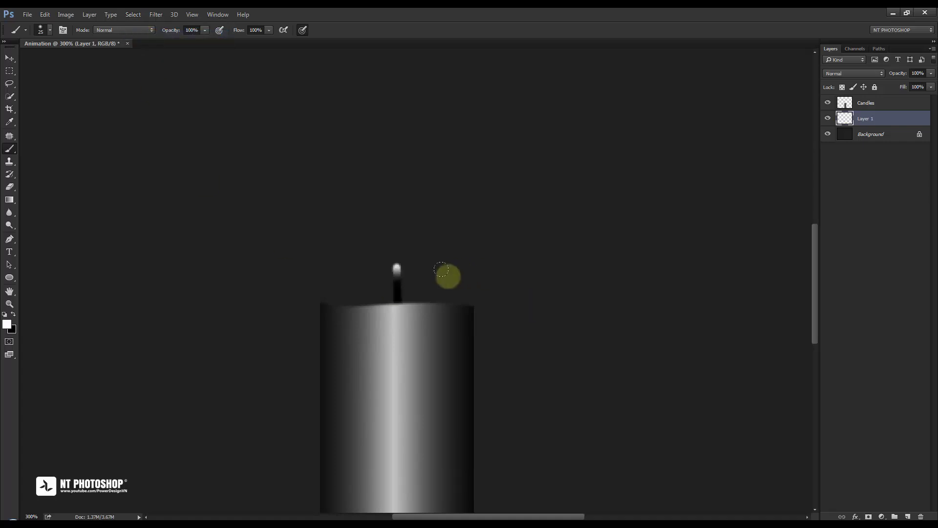
pyautogui.click(9, 58)
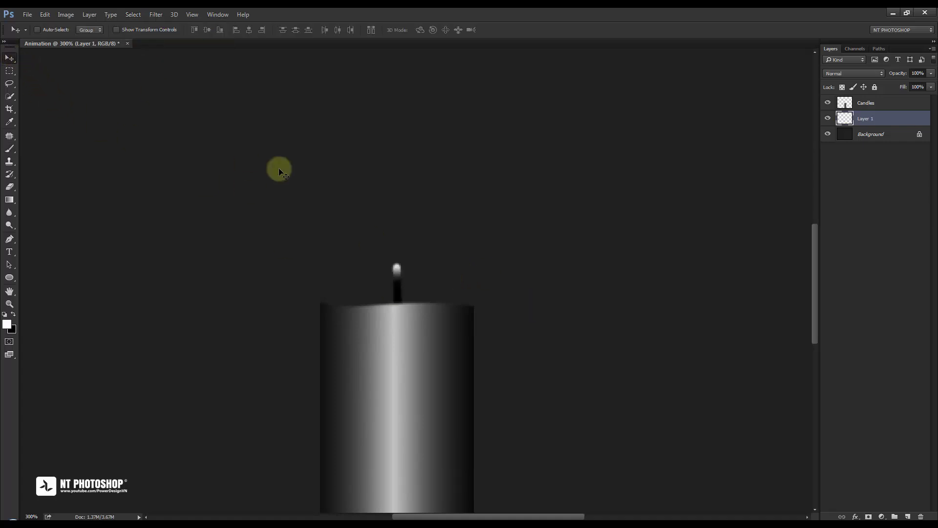
# Create a new group above Candles and rename it Light
pyautogui.moveTo(399, 216); pyautogui.dragTo(396, 259)
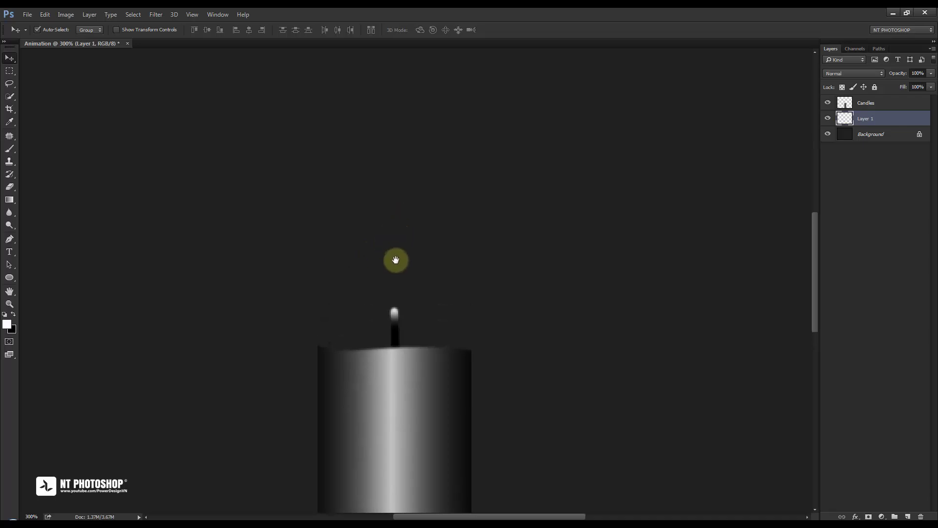
pyautogui.hotkey('ctrl', '-')
pyautogui.hotkey('ctrl', '-')
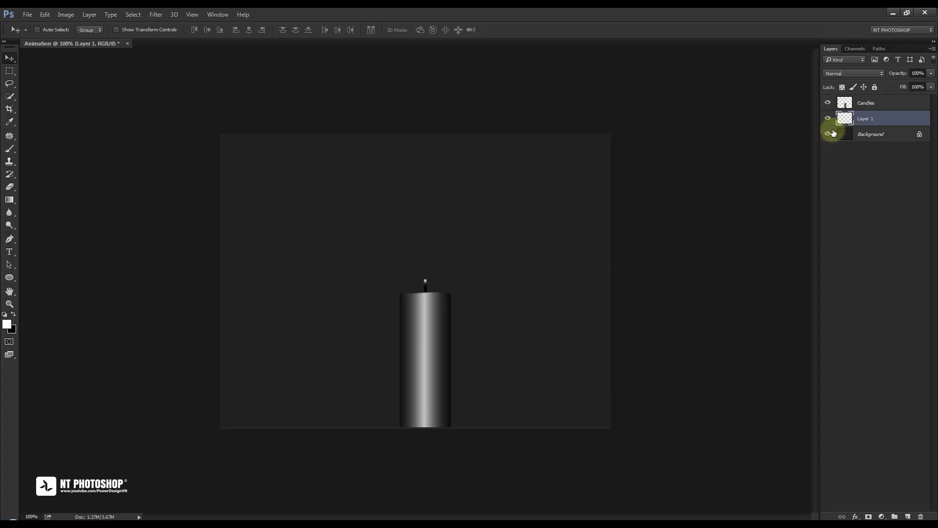
pyautogui.click(897, 103)
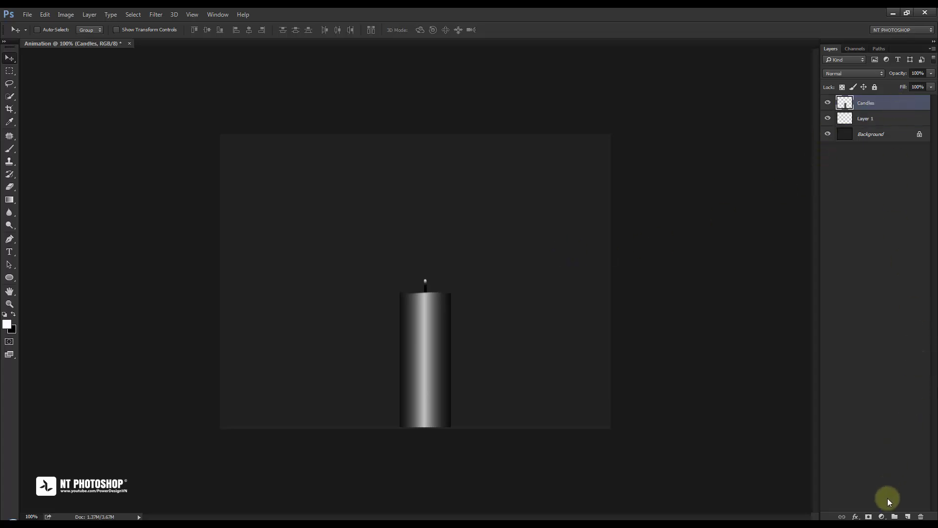
pyautogui.click(895, 516)
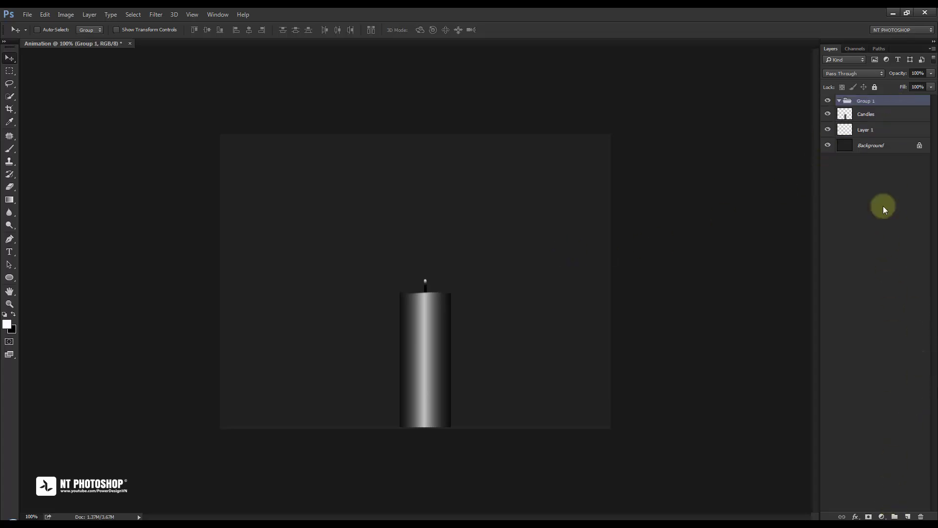
pyautogui.doubleClick(872, 102)
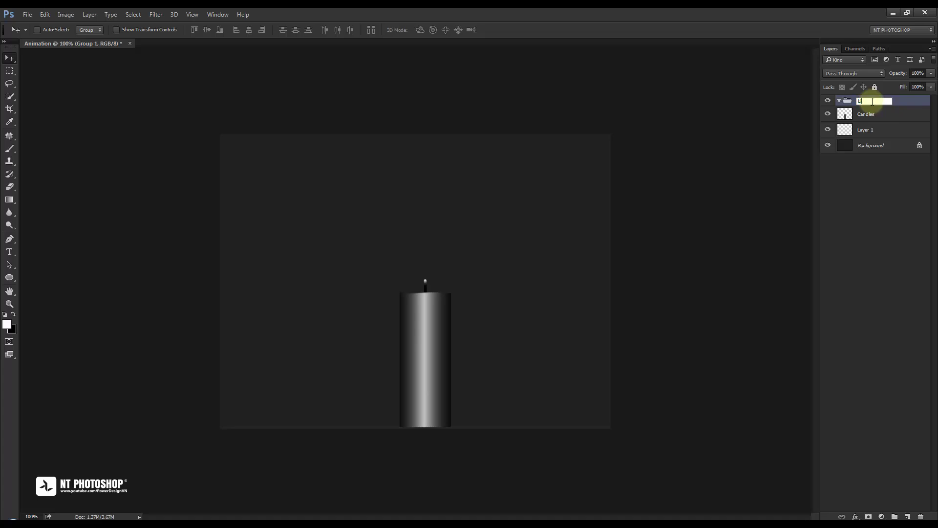
pyautogui.write('Light')
pyautogui.press('Return')
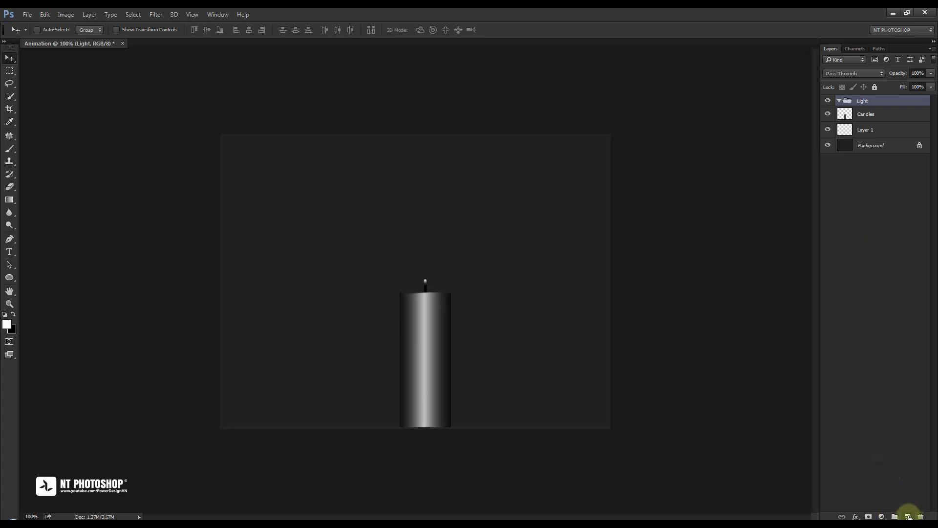
# Add Layer 2 inside Light and set the group's blend mode to Color Dodge
pyautogui.click(908, 517)
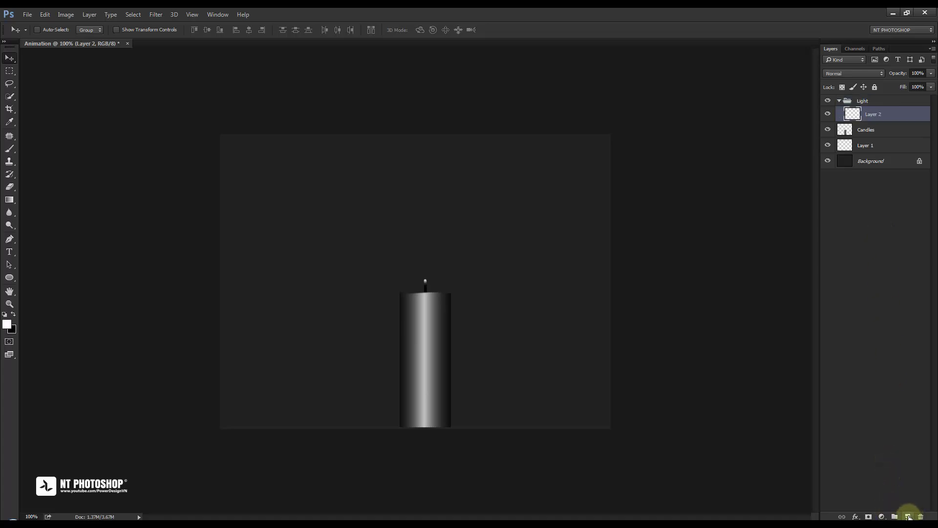
pyautogui.click(866, 100)
pyautogui.click(857, 76)
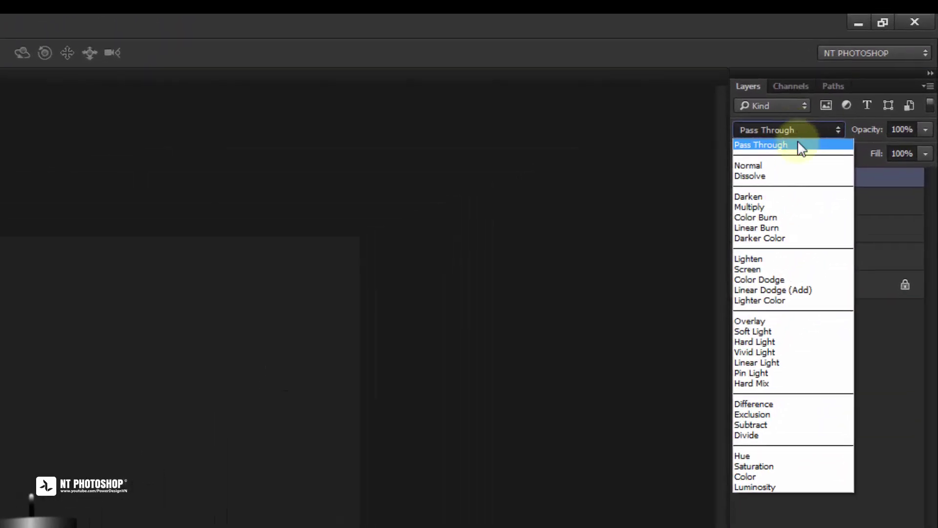
pyautogui.click(797, 279)
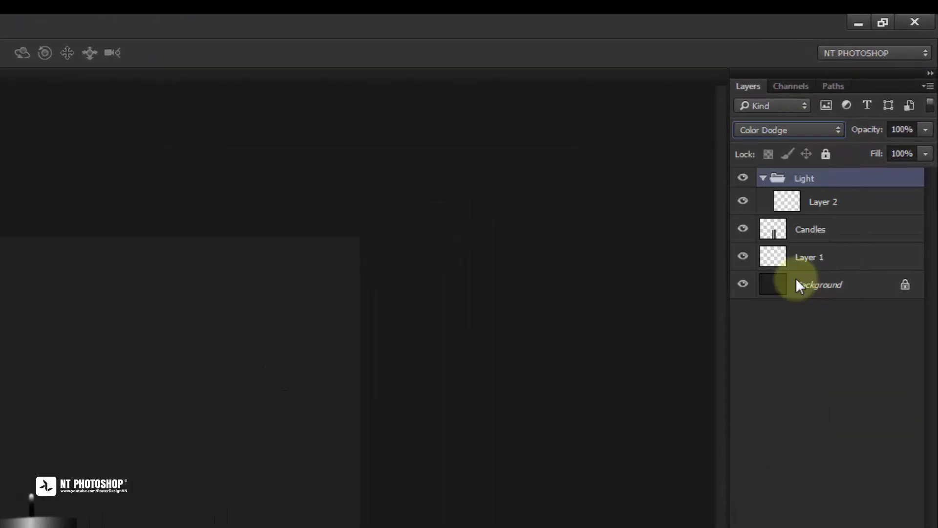
pyautogui.click(831, 205)
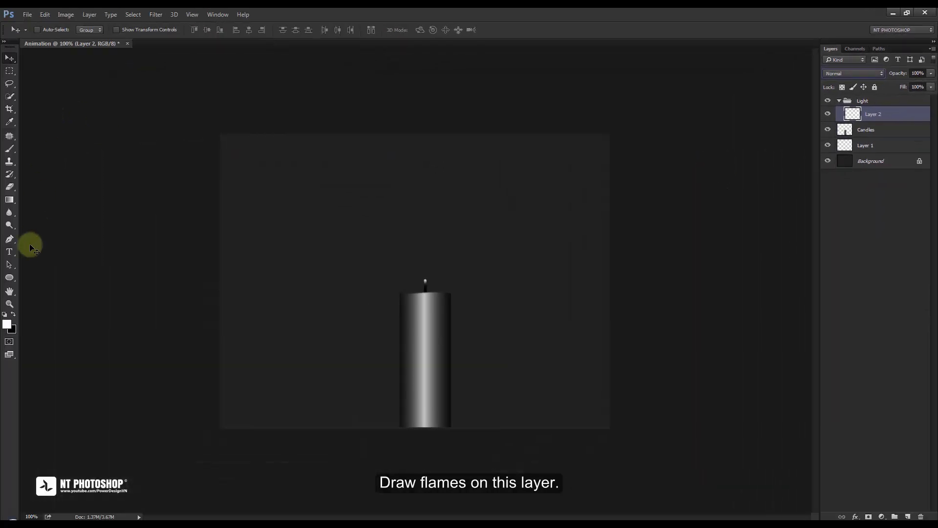
# Fill a tall elliptical selection above the wick with white on Layer 2, then deselect
pyautogui.click(6, 324)
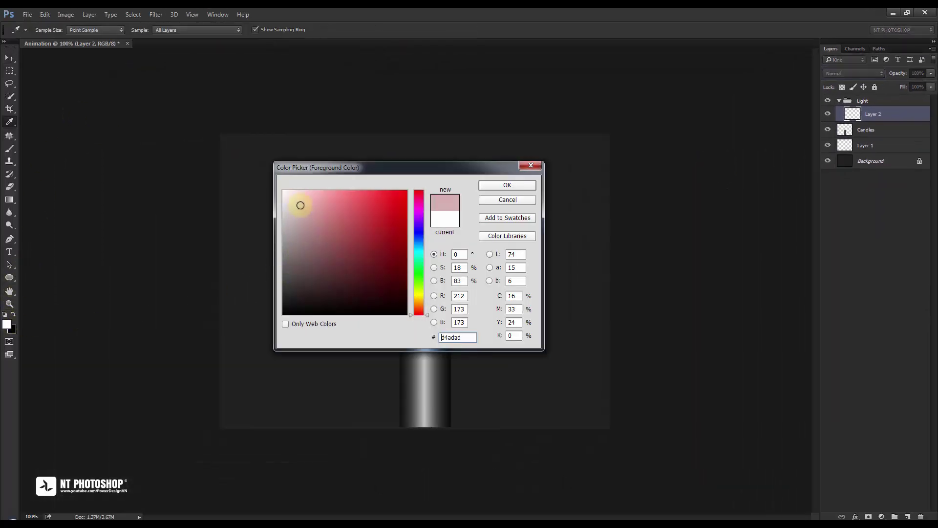
pyautogui.click(480, 185)
pyautogui.click(9, 71)
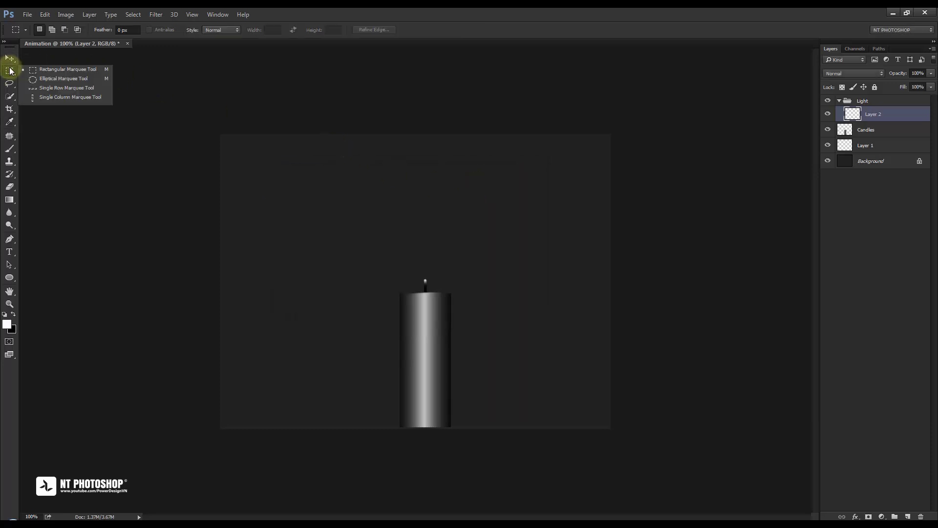
pyautogui.click(56, 81)
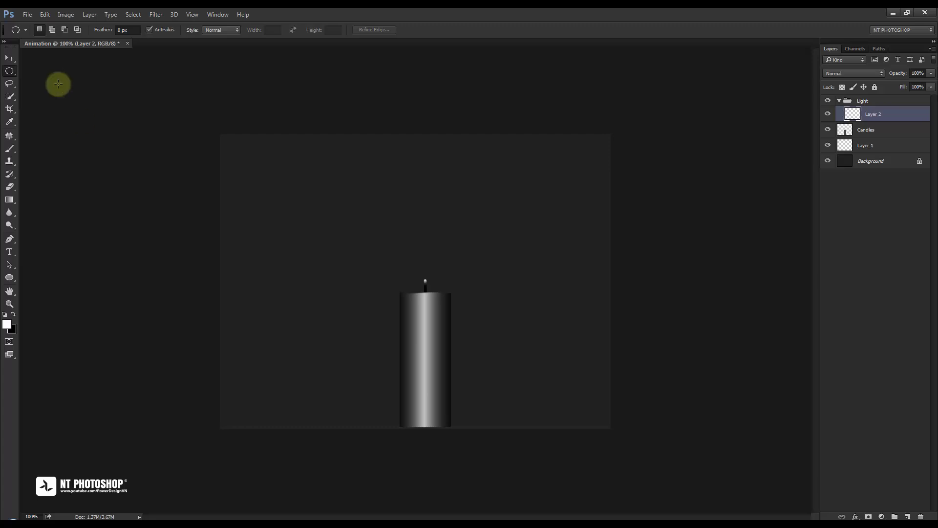
pyautogui.moveTo(421, 207)
pyautogui.mouseDown()
pyautogui.moveTo(441, 302)
pyautogui.moveTo(409, 231)
pyautogui.moveTo(430, 254)
pyautogui.mouseUp()
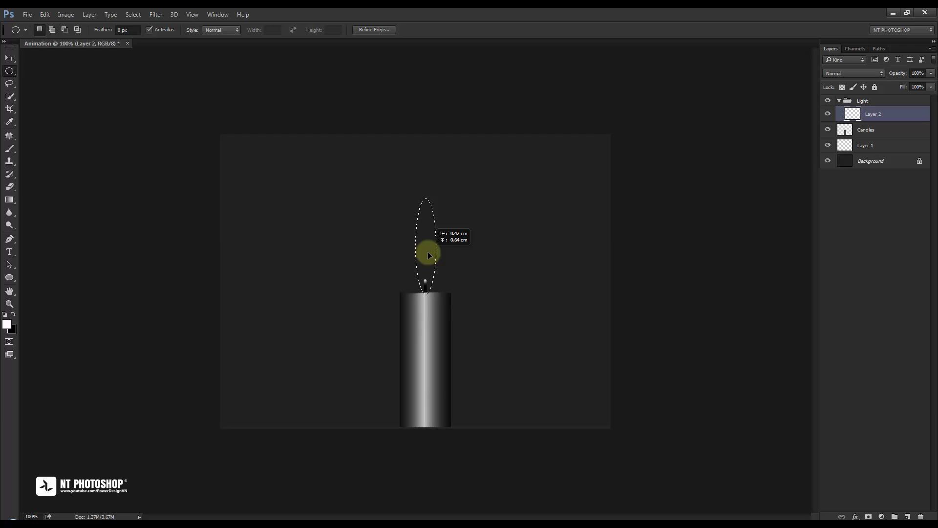
pyautogui.moveTo(428, 253); pyautogui.dragTo(427, 253)
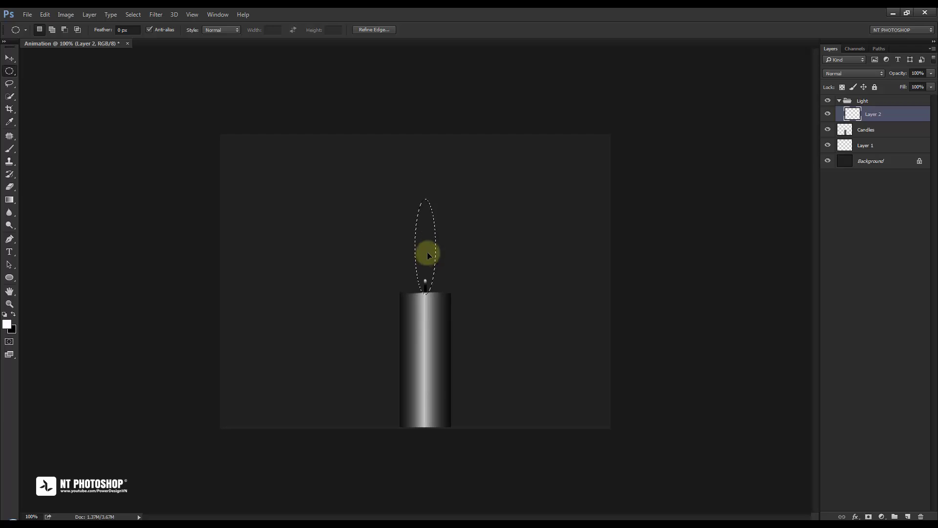
pyautogui.hotkey('alt', 'BackSpace')
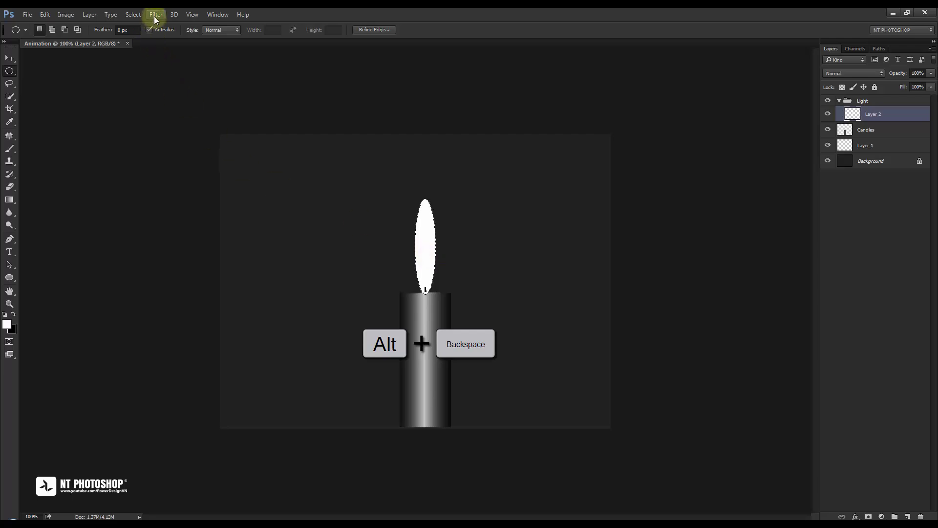
pyautogui.click(139, 13)
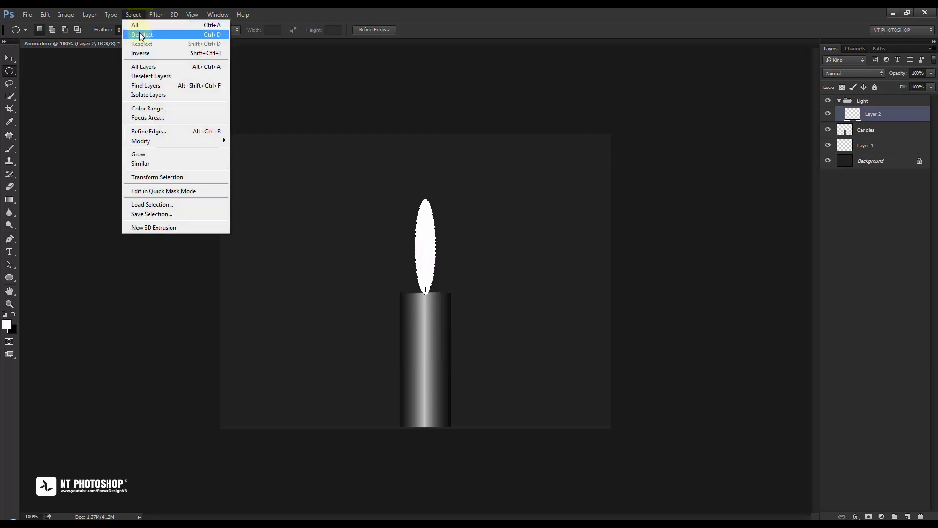
pyautogui.hotkey('ctrl', 'd')
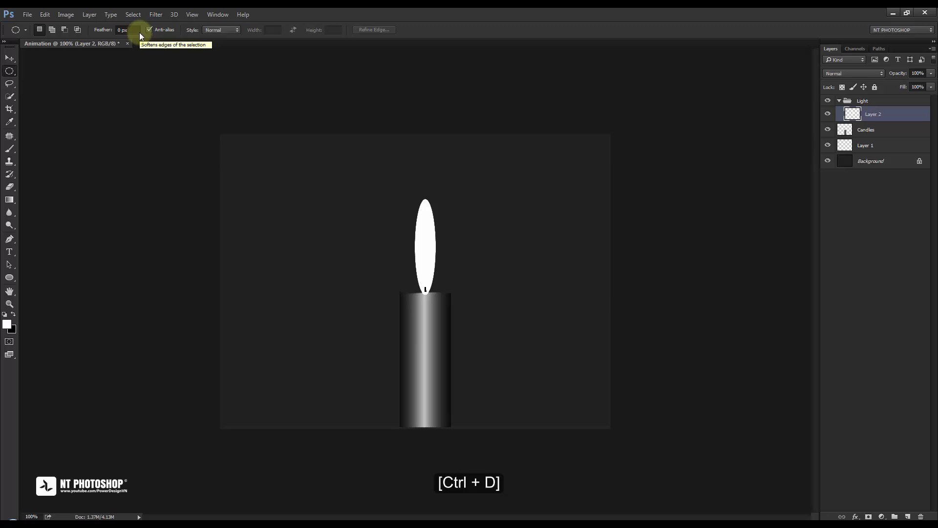
# Apply a Gaussian Blur with a 12-pixel radius to the white flame
pyautogui.click(157, 15)
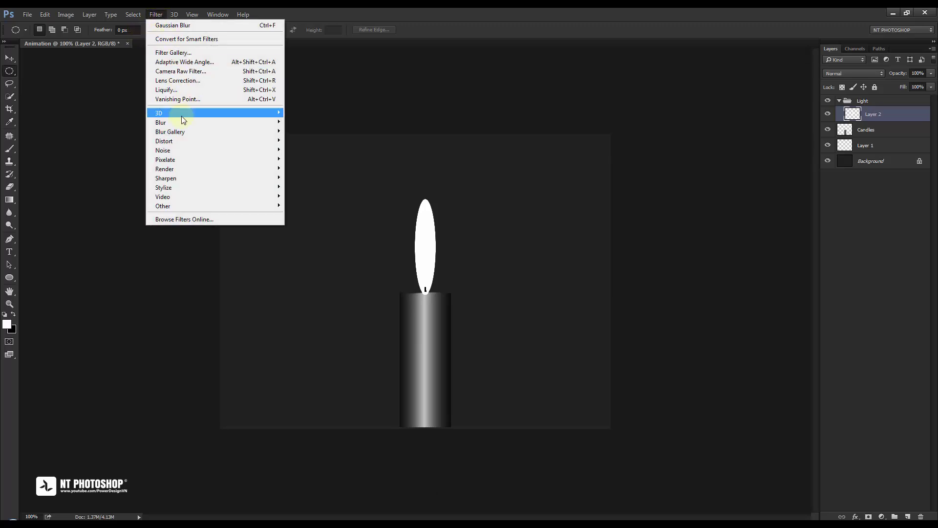
pyautogui.moveTo(160, 122)
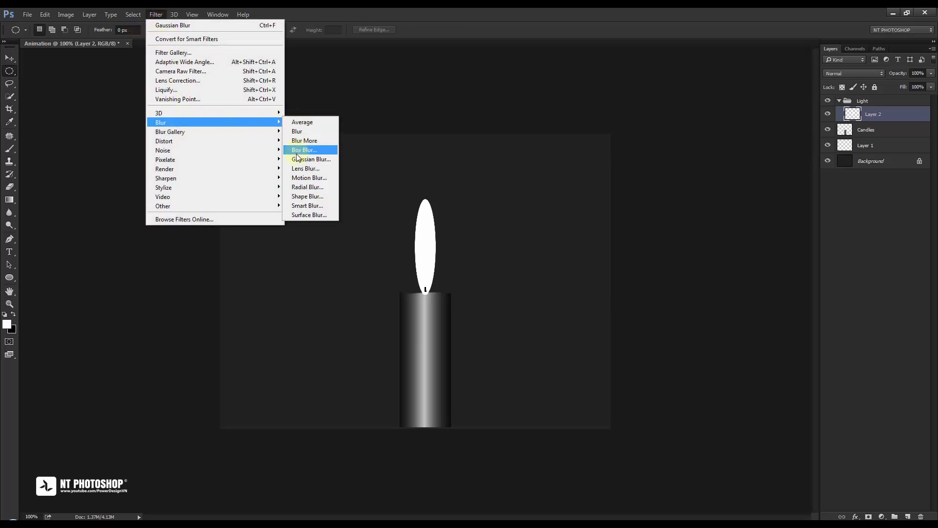
pyautogui.click(298, 159)
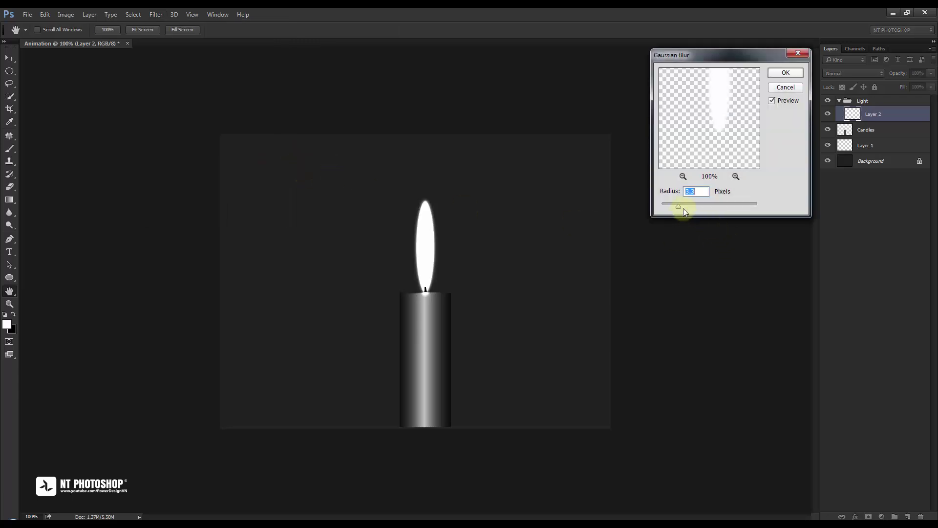
pyautogui.moveTo(685, 209); pyautogui.dragTo(697, 209)
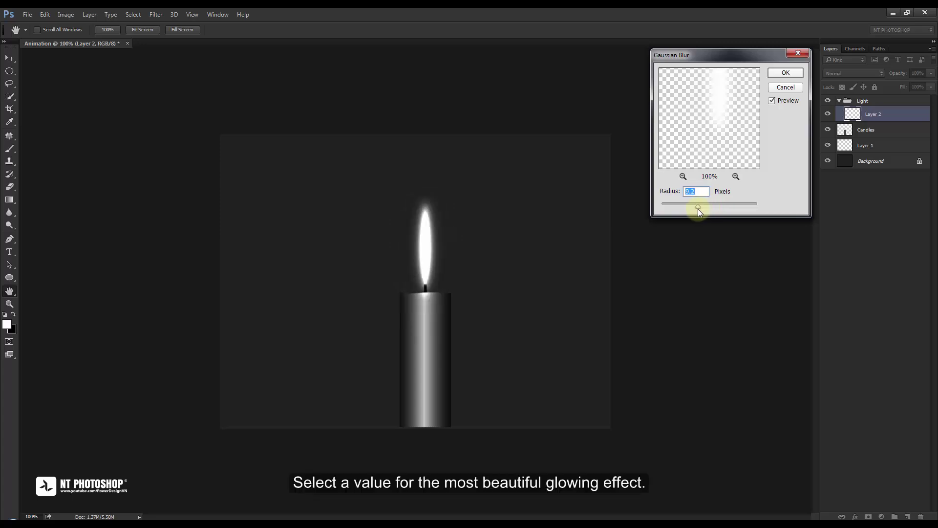
pyautogui.moveTo(700, 207); pyautogui.dragTo(702, 207)
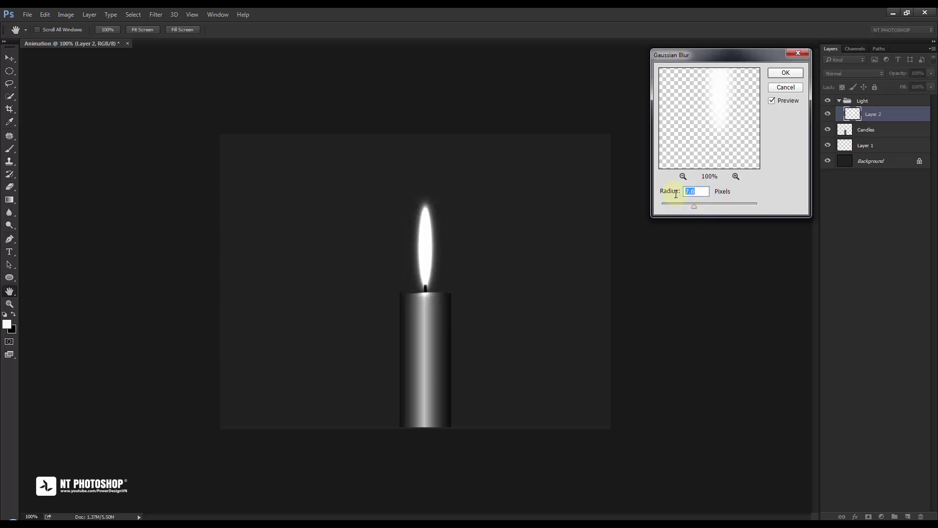
pyautogui.write('2')
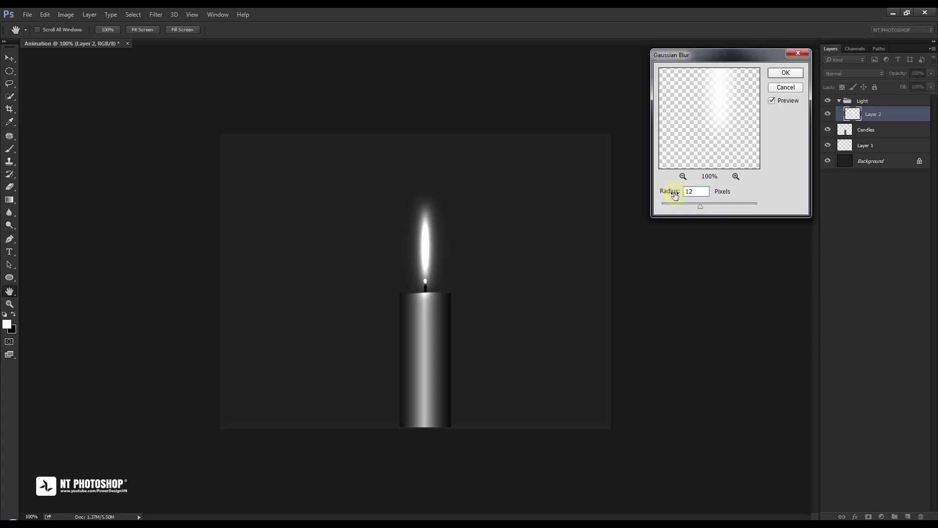
# Apply the 12-pixel Gaussian blur to the flame and zoom in on the candle
pyautogui.click(784, 73)
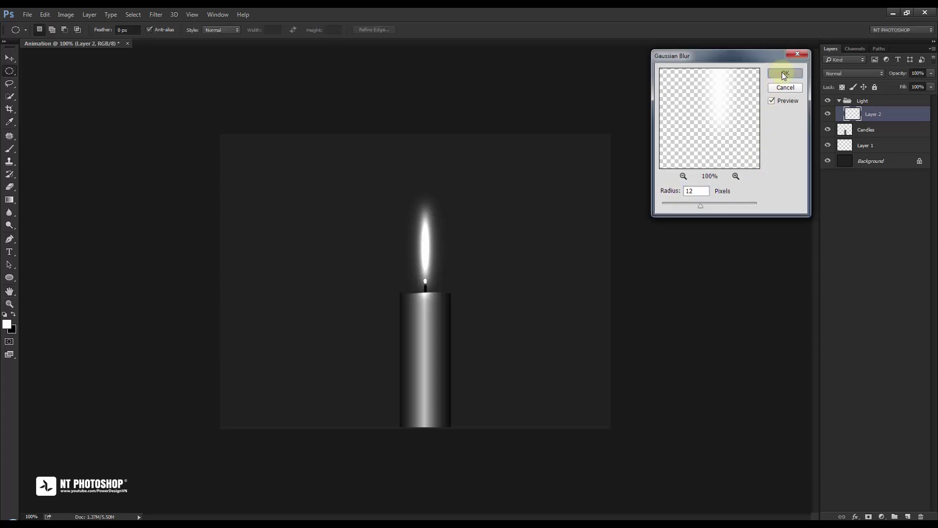
pyautogui.press('m')
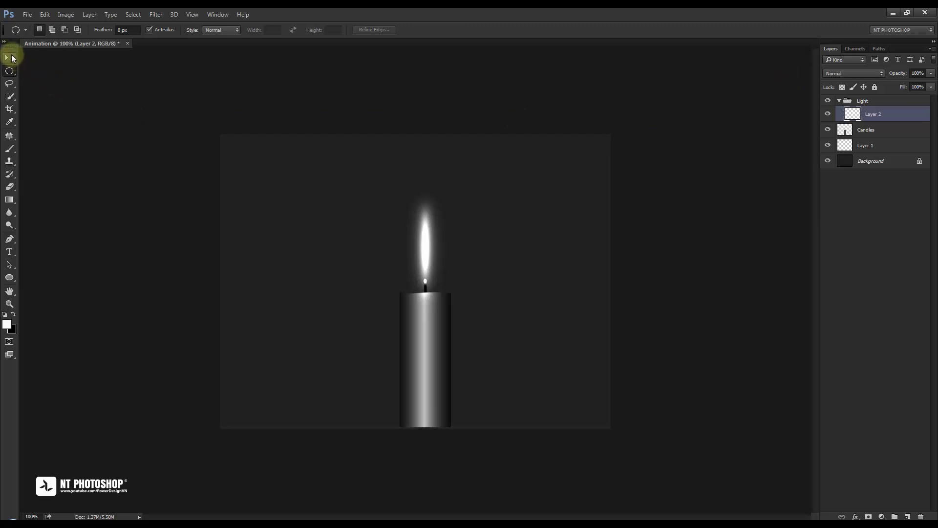
pyautogui.click(10, 58)
pyautogui.hotkey('ctrl', '+')
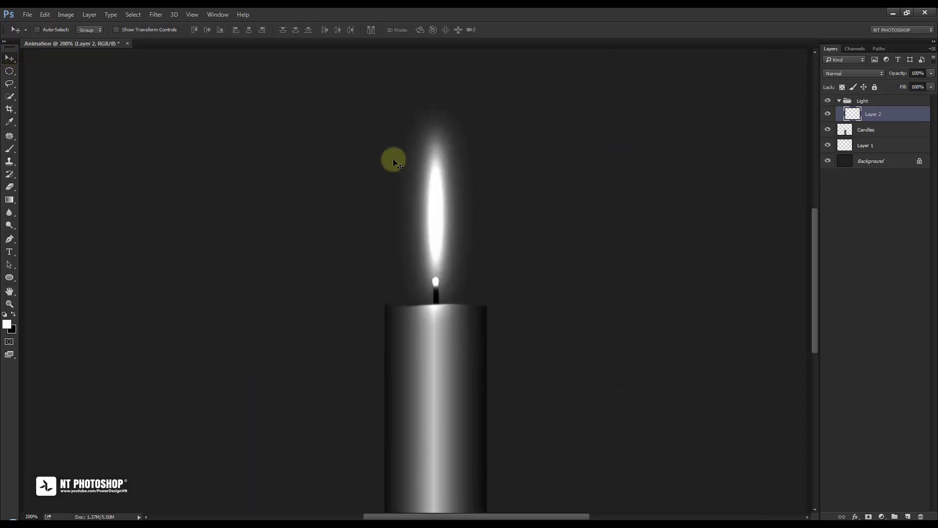
pyautogui.moveTo(476, 212); pyautogui.dragTo(398, 277)
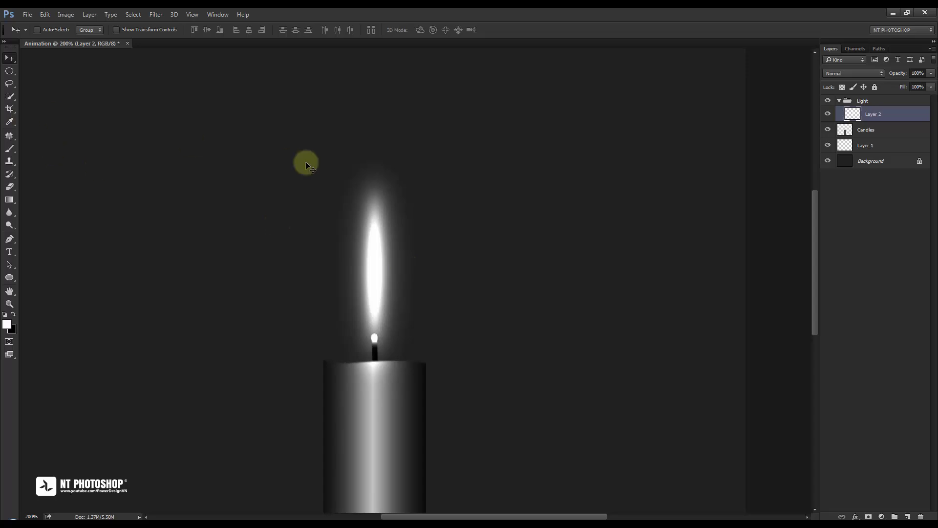
# Select the Light group and nudge its glow down onto the candle wick
pyautogui.click(884, 102)
pyautogui.moveTo(379, 292); pyautogui.dragTo(380, 290)
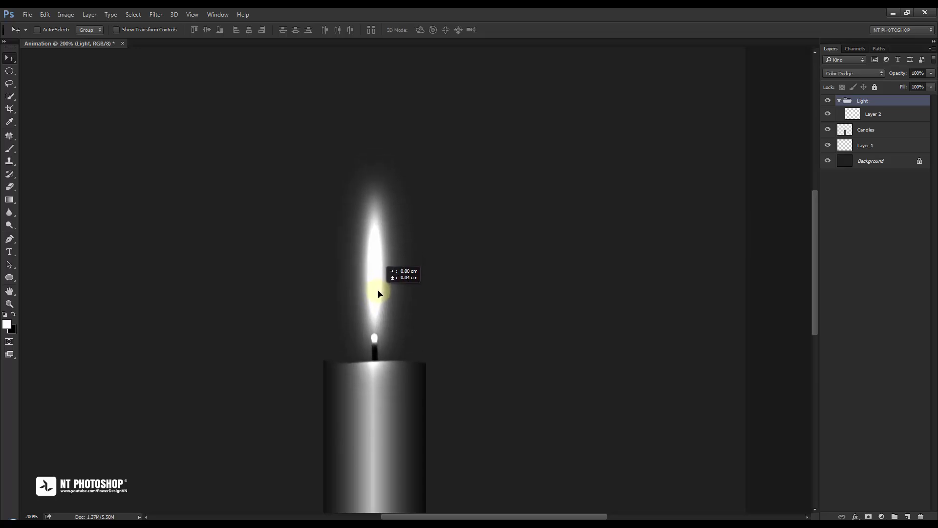
pyautogui.moveTo(380, 290); pyautogui.dragTo(378, 301)
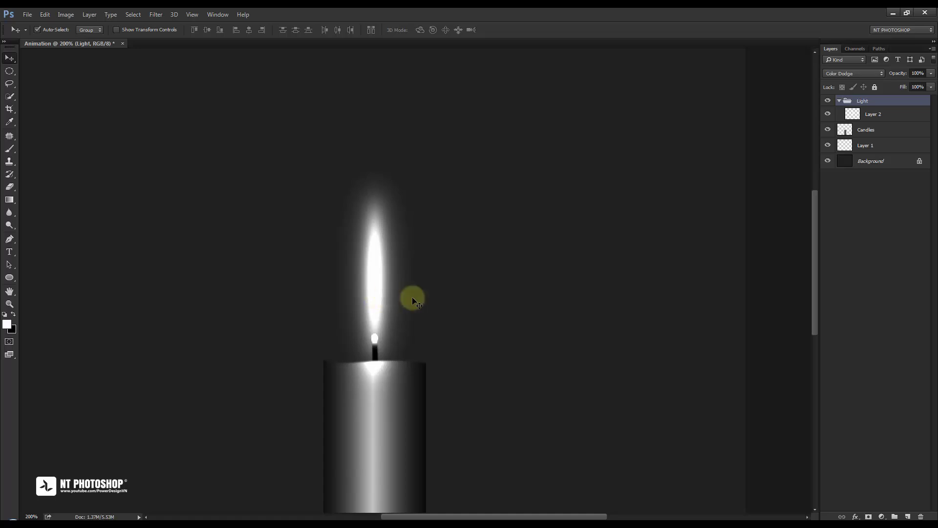
pyautogui.scroll(-3, 412, 297)
pyautogui.scroll(1, 412, 297)
pyautogui.scroll(2, 412, 297)
pyautogui.scroll(1, 412, 298)
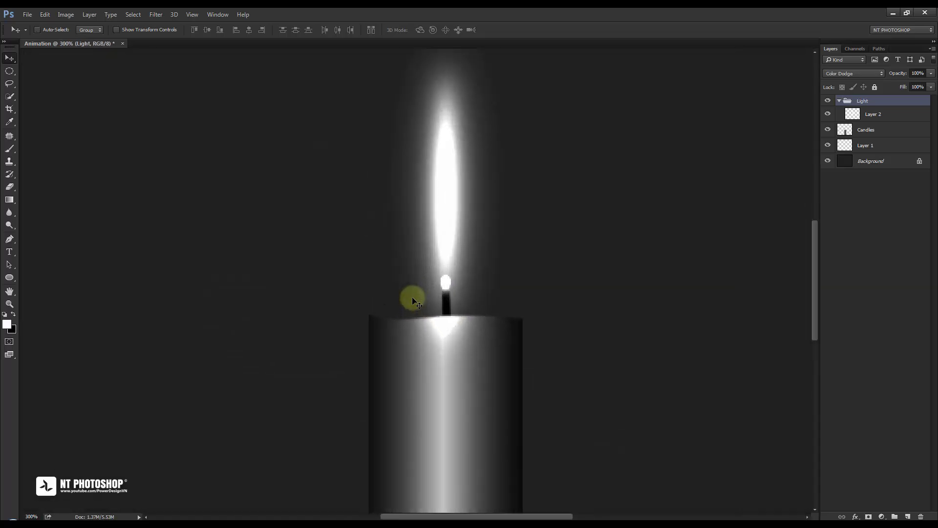
pyautogui.moveTo(450, 238); pyautogui.dragTo(451, 245)
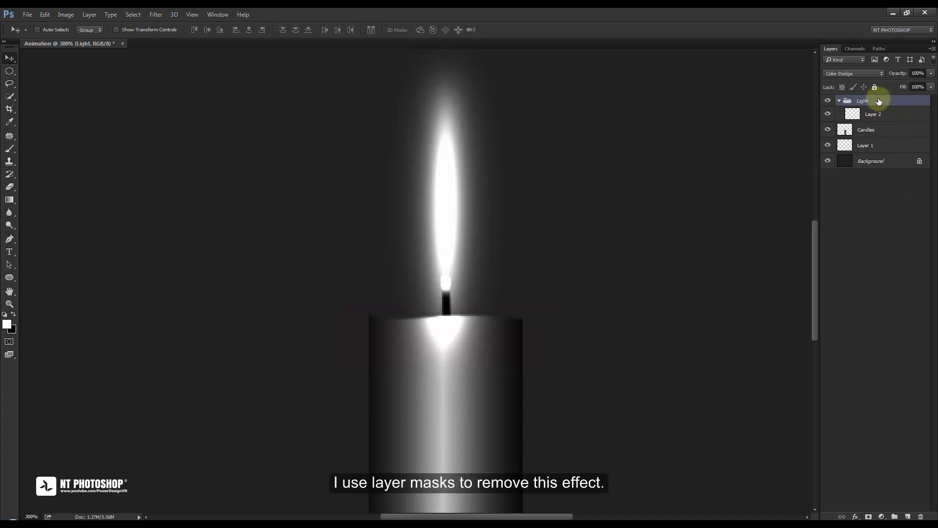
# Add an inverted layer mask to the Light group from the candle's outline
pyautogui.press('ctrl')
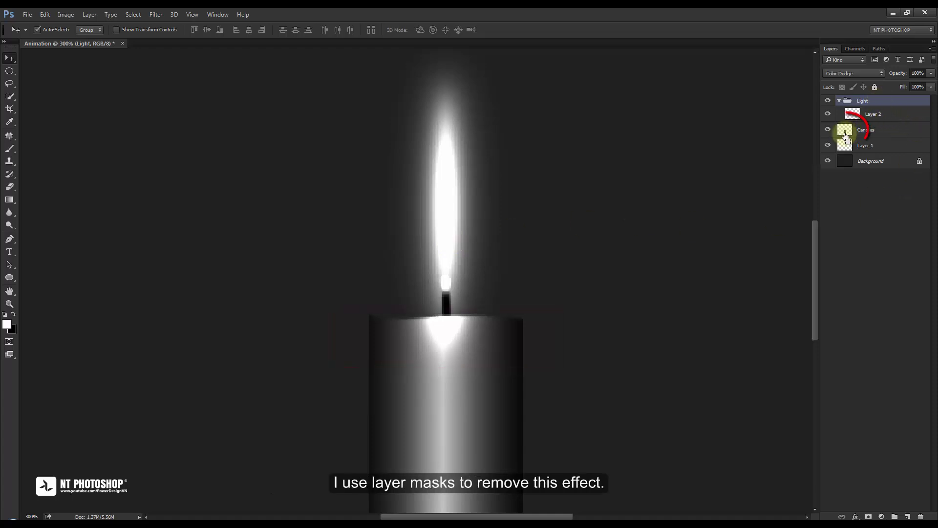
pyautogui.keyDown('ctrl'); pyautogui.click(846, 136); pyautogui.keyUp('ctrl')
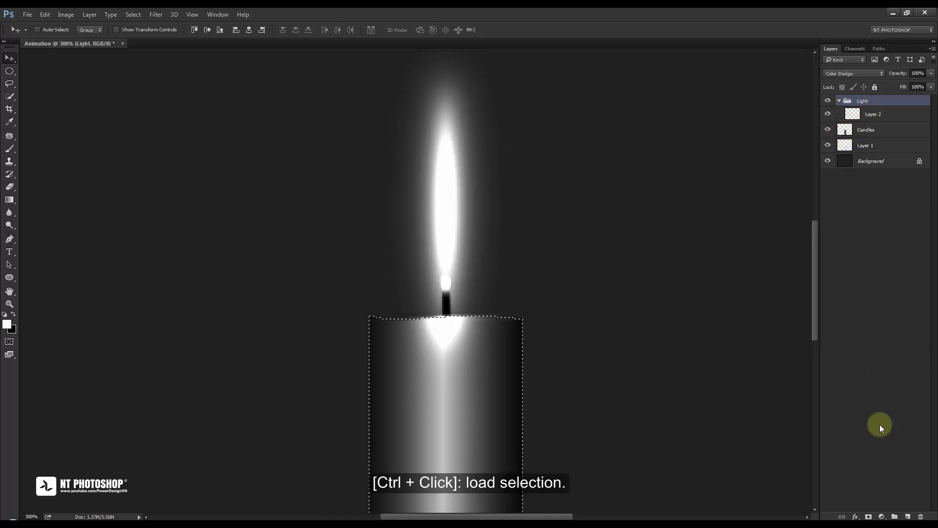
pyautogui.click(869, 517)
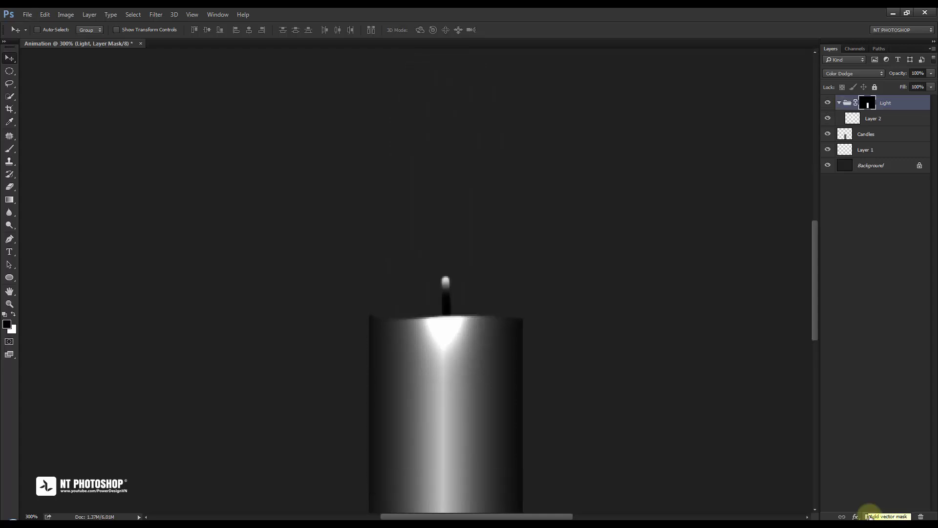
pyautogui.click(870, 104)
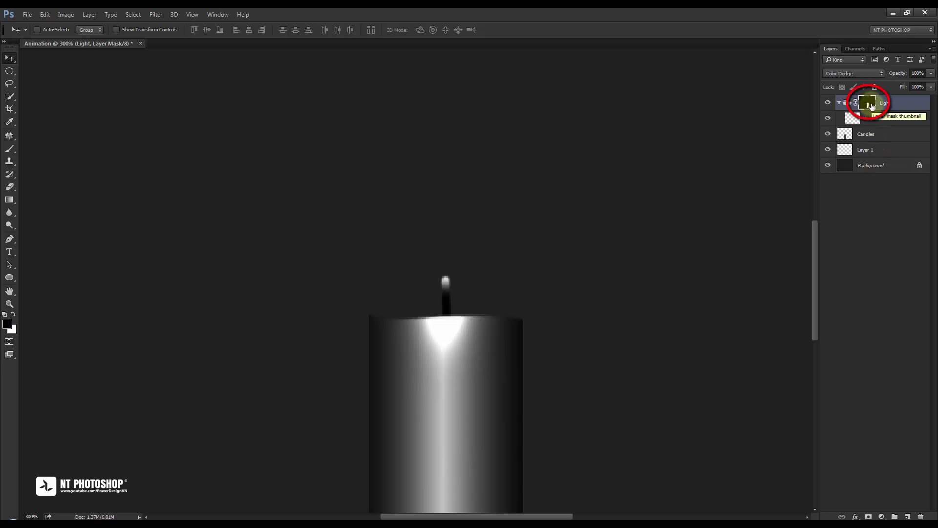
pyautogui.hotkey('ctrl', 'i')
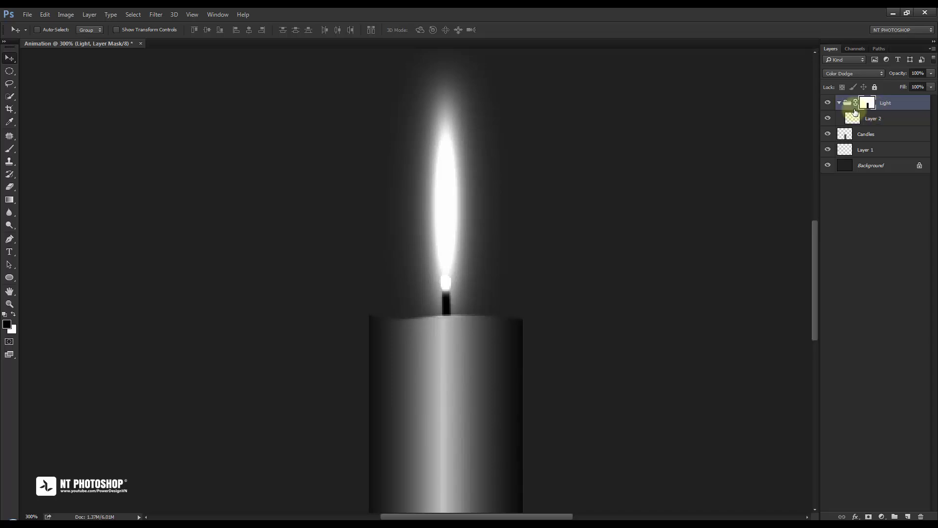
# Collapse the group, rename it Light 1, and zoom back onto the flame
pyautogui.click(837, 104)
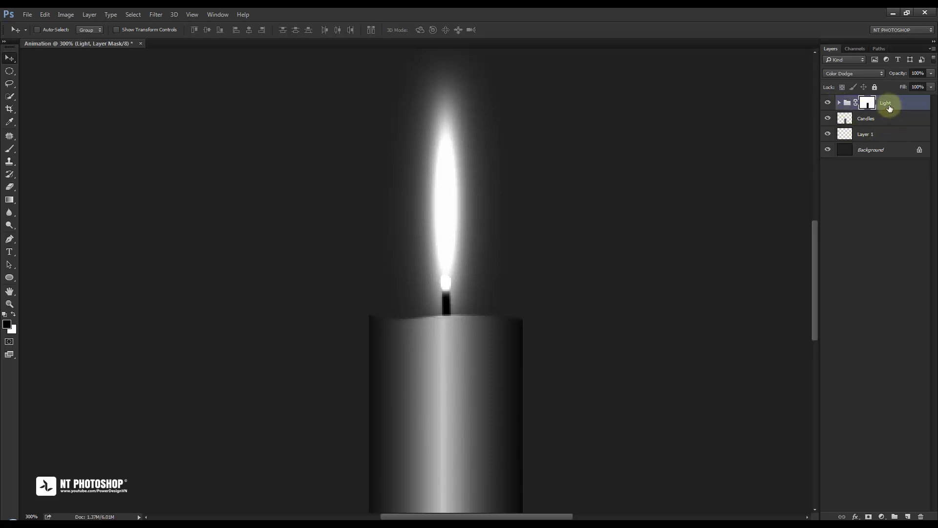
pyautogui.doubleClick(887, 104)
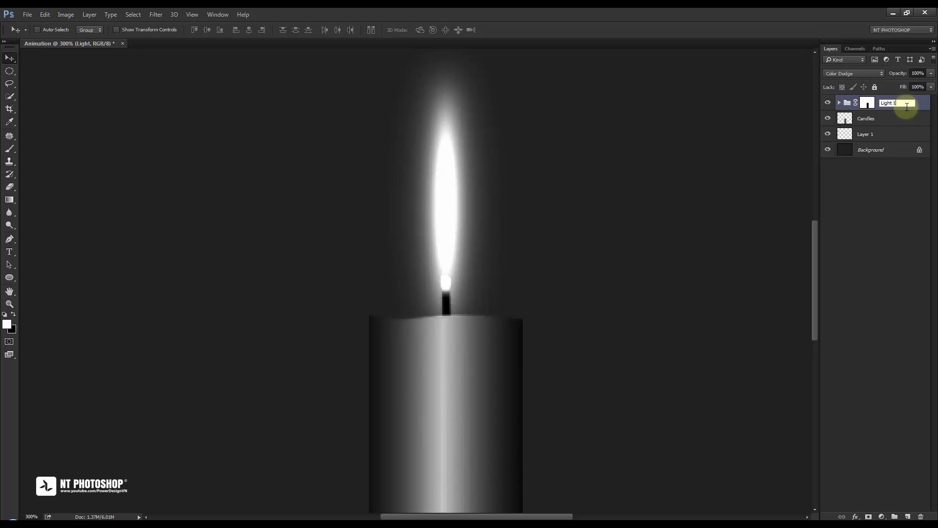
pyautogui.press('Return')
pyautogui.hotkey('ctrl', '-')
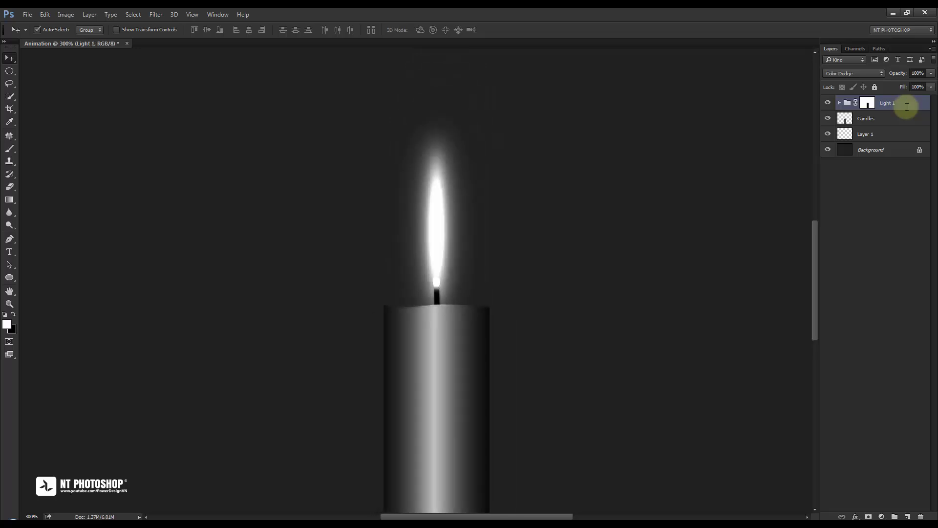
pyautogui.hotkey('ctrl', '-')
pyautogui.hotkey('ctrl', '+')
pyautogui.hotkey('ctrl', '+')
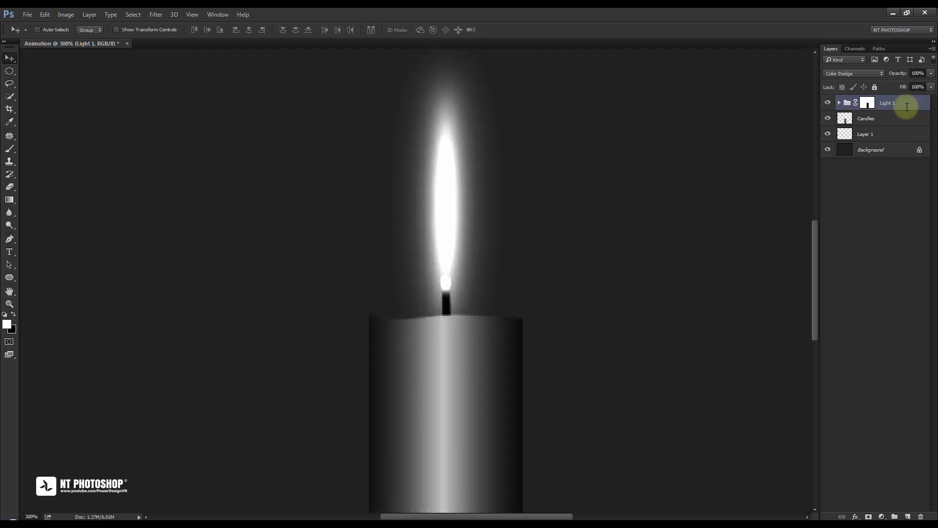
pyautogui.moveTo(552, 179)
pyautogui.mouseDown()
pyautogui.moveTo(529, 206)
pyautogui.moveTo(494, 291)
pyautogui.mouseUp()
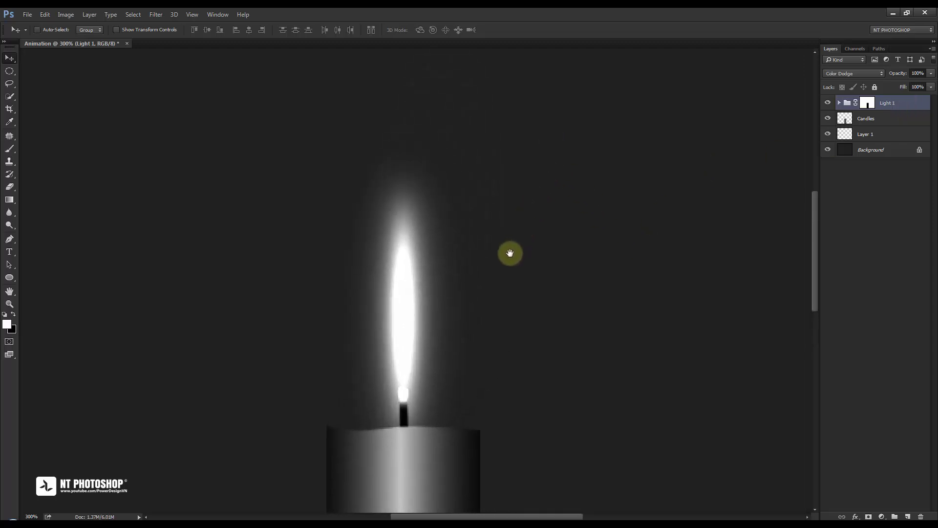
# Duplicate Light 1, hide the original, and stretch the copy's flame to about 107% from the wick
pyautogui.moveTo(888, 104); pyautogui.dragTo(908, 516)
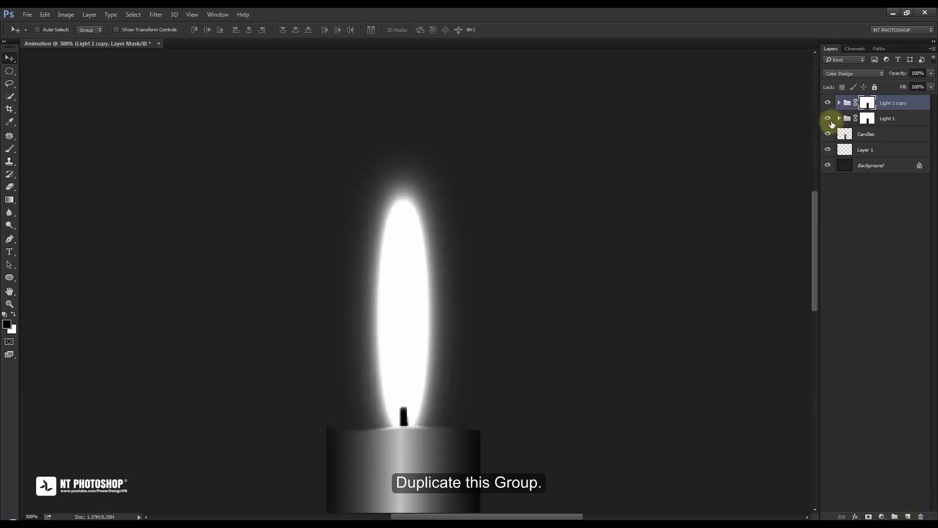
pyautogui.click(827, 118)
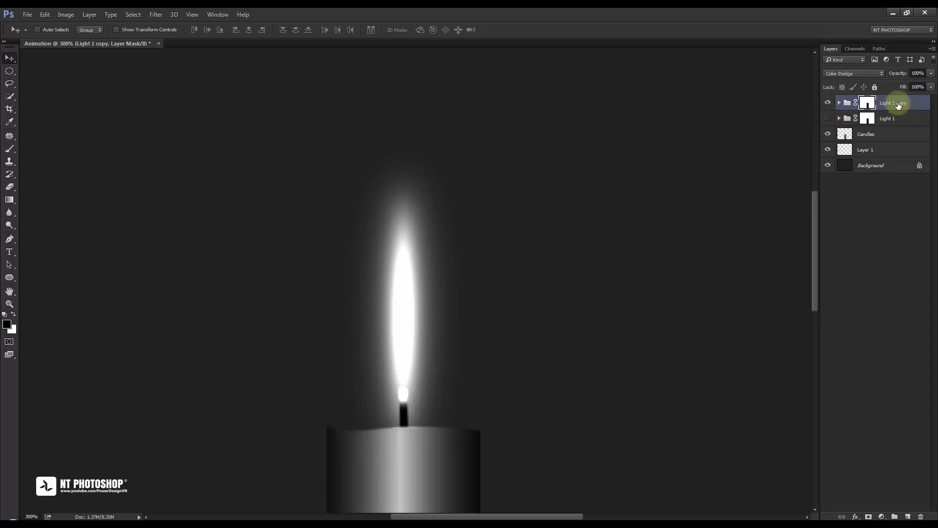
pyautogui.hotkey('ctrl', 't')
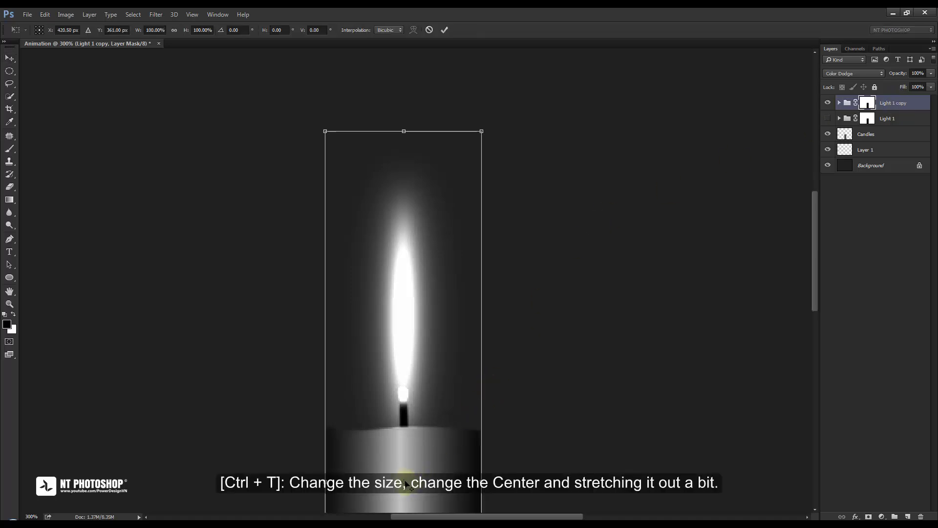
pyautogui.moveTo(406, 484); pyautogui.dragTo(402, 381)
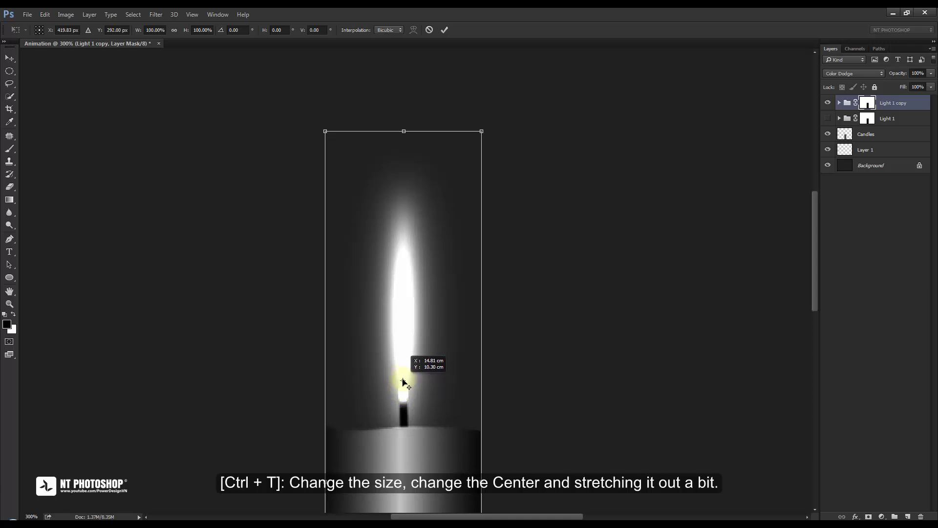
pyautogui.moveTo(403, 382); pyautogui.dragTo(404, 385)
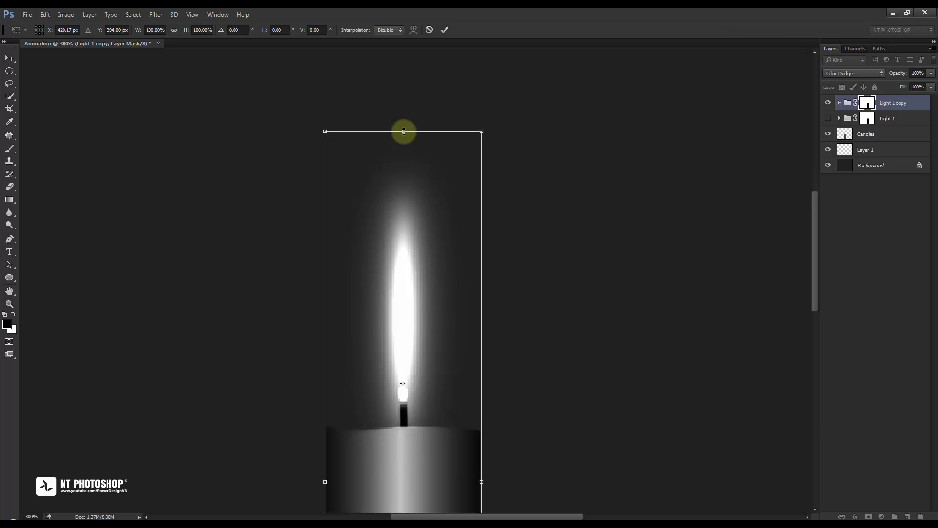
pyautogui.moveTo(404, 131); pyautogui.dragTo(405, 114)
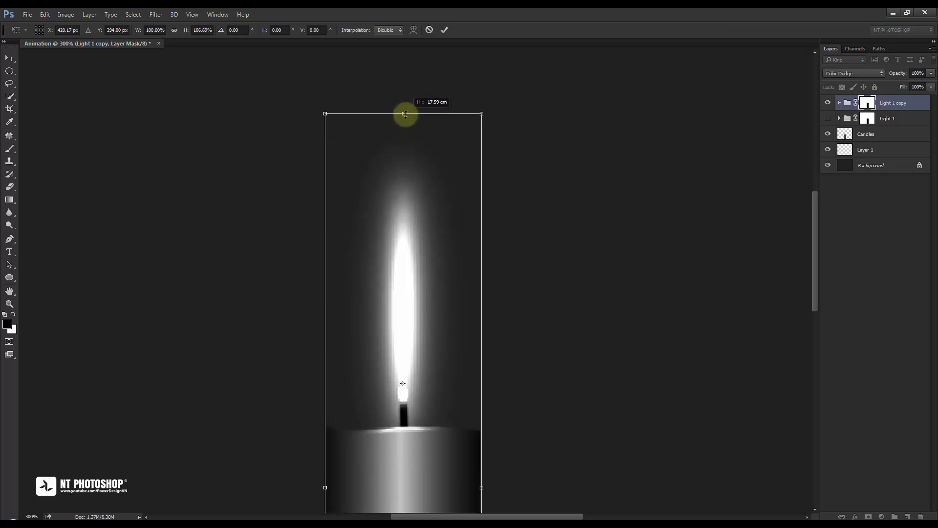
pyautogui.moveTo(405, 114); pyautogui.dragTo(405, 113)
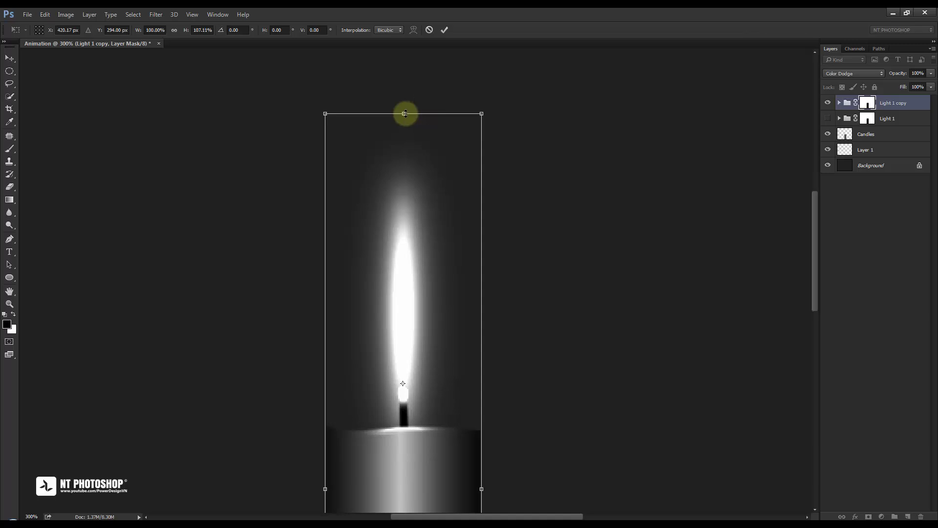
pyautogui.click(444, 30)
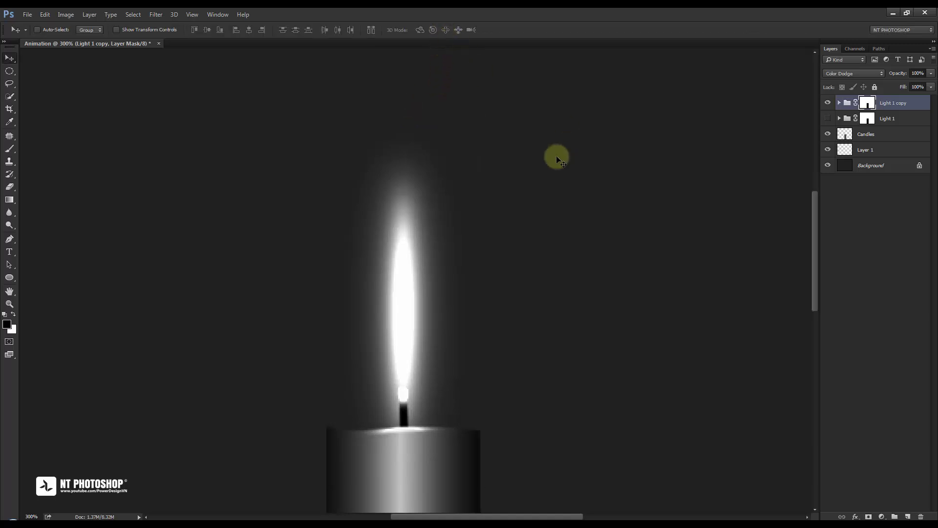
# Compare the glows, then duplicate Light 1 copy as Light 1 copy 2 and hide Light 1 copy
pyautogui.click(828, 119)
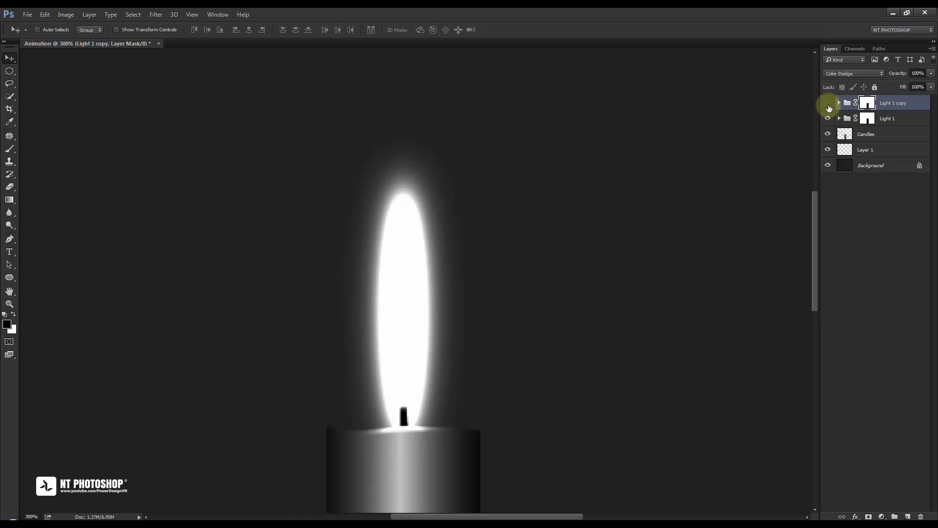
pyautogui.click(828, 104)
pyautogui.click(828, 118)
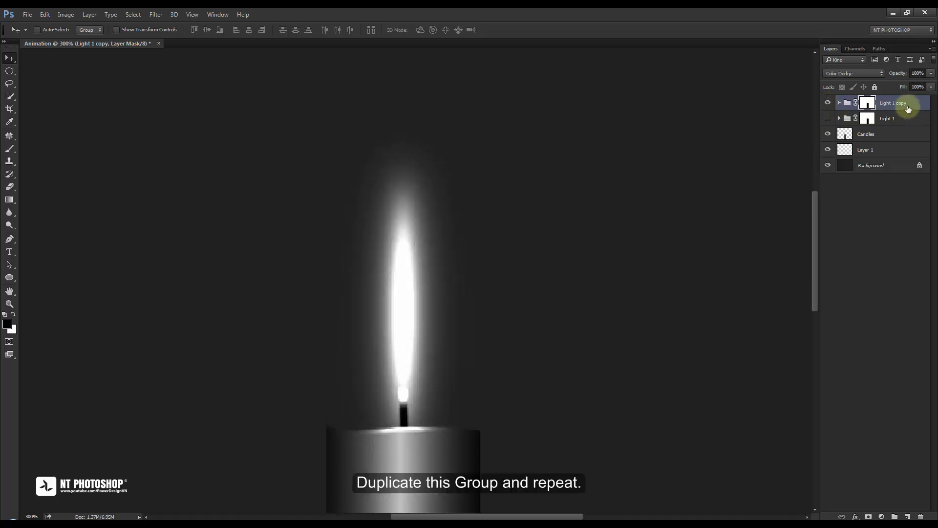
pyautogui.moveTo(908, 109); pyautogui.dragTo(893, 396)
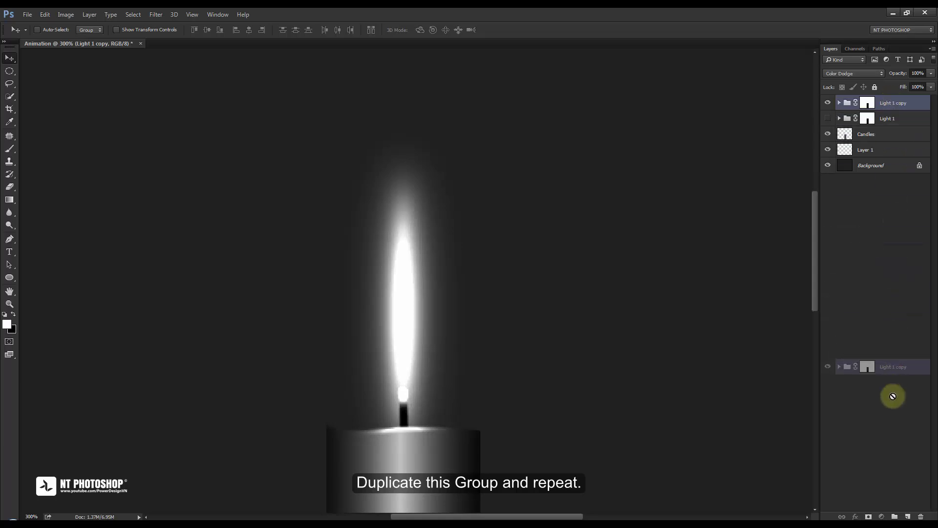
pyautogui.moveTo(892, 396); pyautogui.dragTo(909, 512)
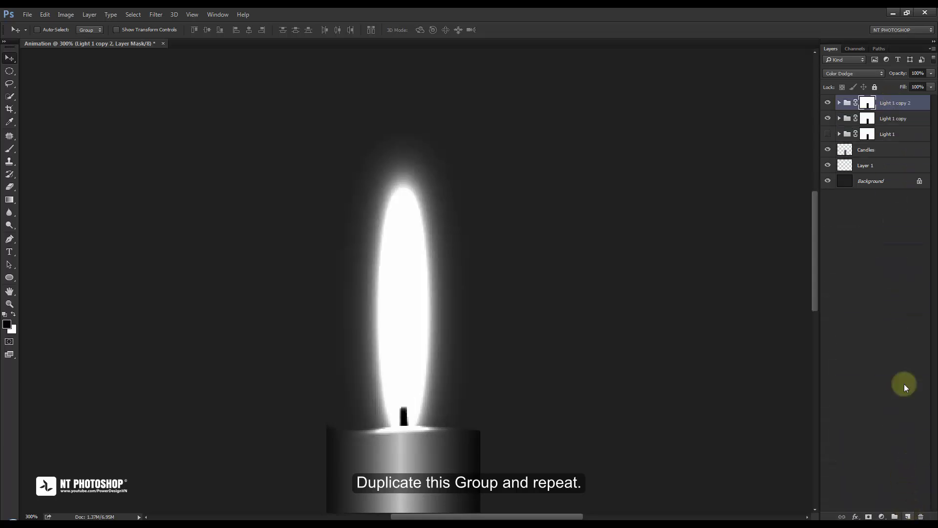
pyautogui.click(828, 119)
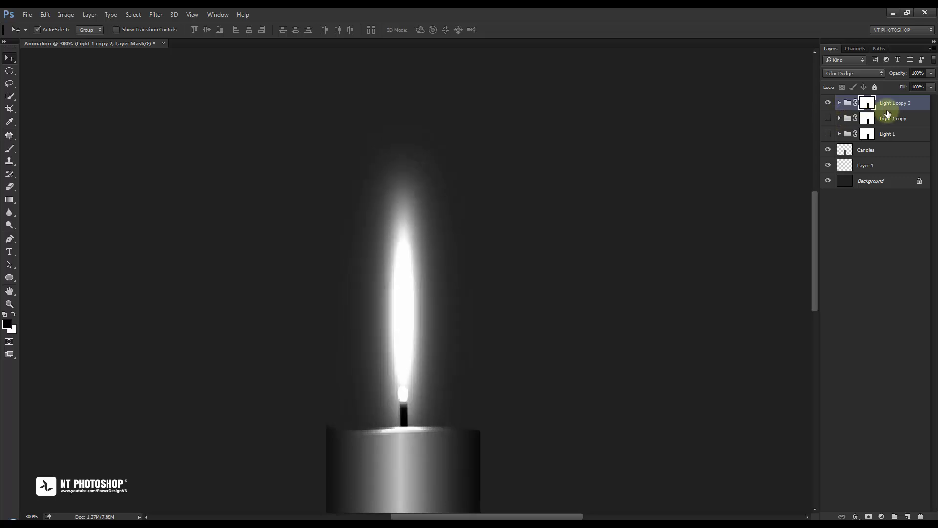
# Stretch the Light 1 copy 2 flame to about 105% from the wick and nudge it up
pyautogui.hotkey('ctrl', 't')
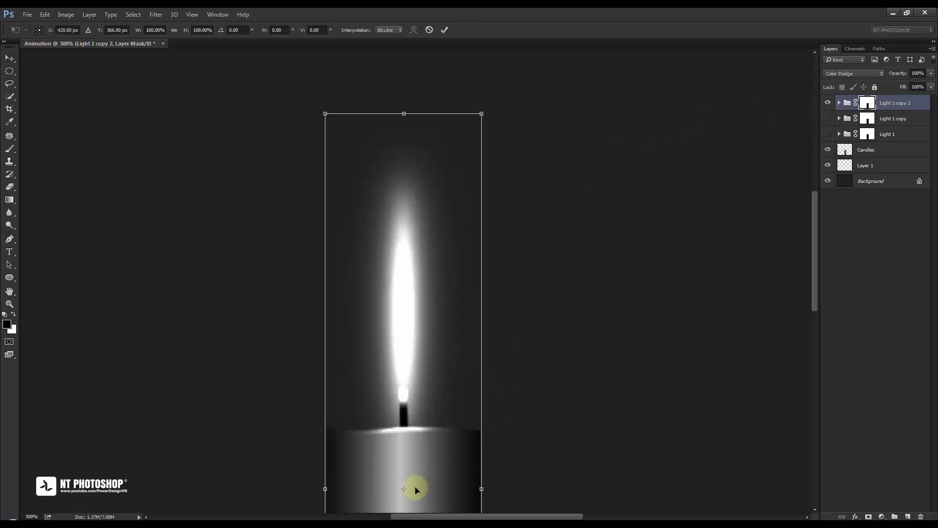
pyautogui.moveTo(405, 490); pyautogui.dragTo(404, 385)
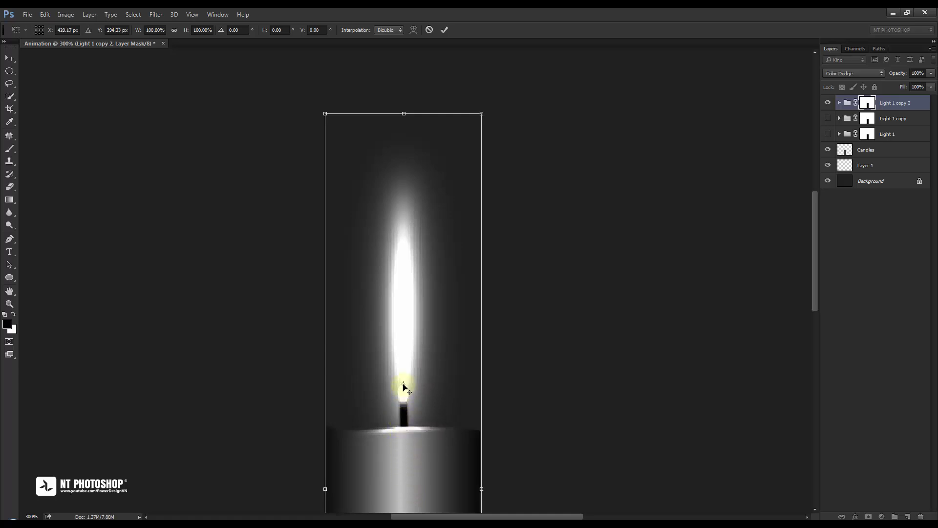
pyautogui.moveTo(405, 113); pyautogui.dragTo(405, 98)
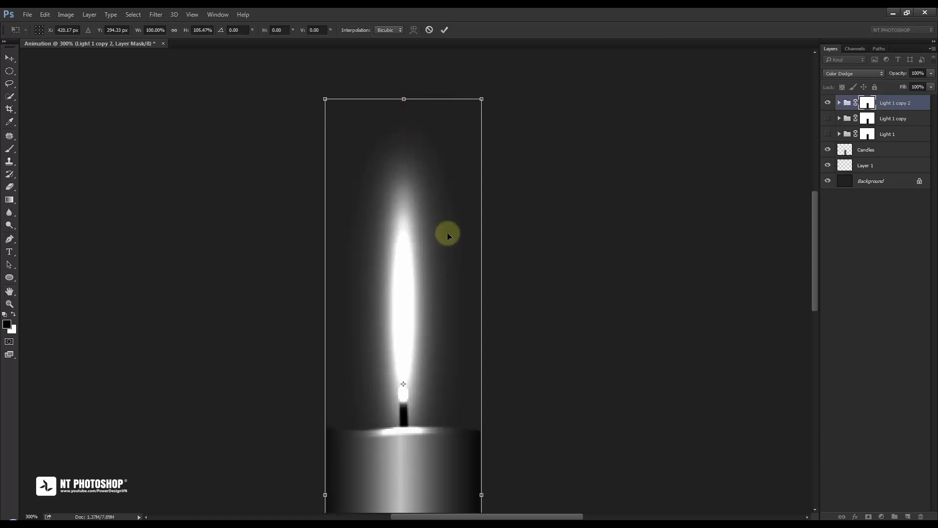
pyautogui.press('Up')
pyautogui.press('Up')
pyautogui.press('Up')
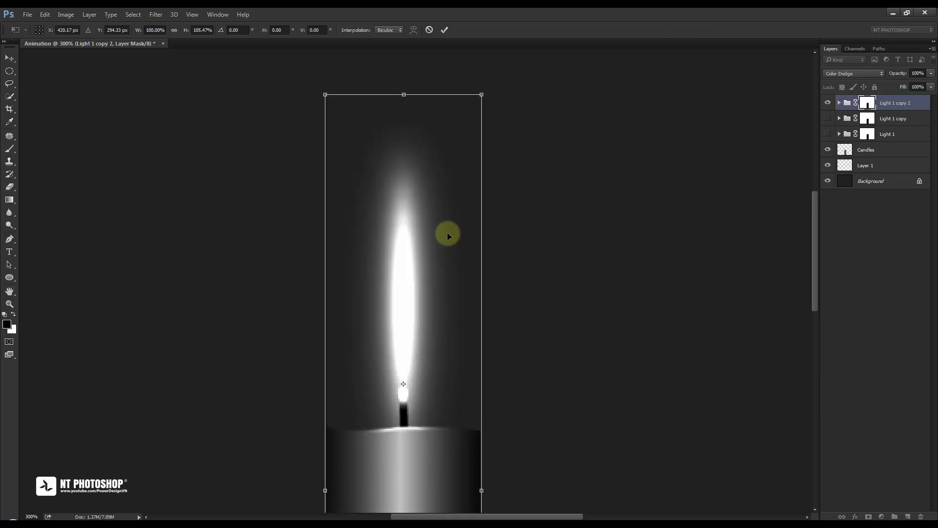
pyautogui.press('Up')
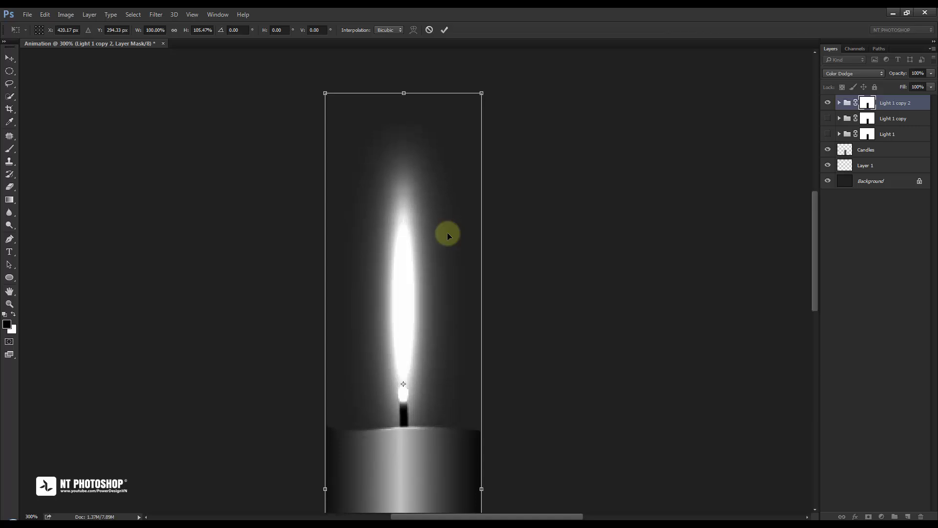
pyautogui.click(444, 30)
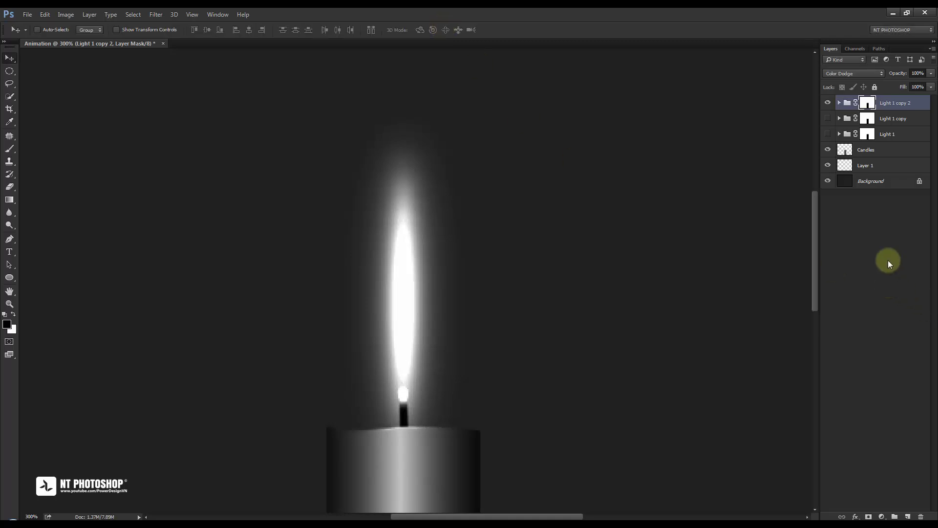
# Hide Light 1 copy 2, show the shorter Light 1 flame, and view the whole document
pyautogui.click(828, 103)
pyautogui.click(828, 134)
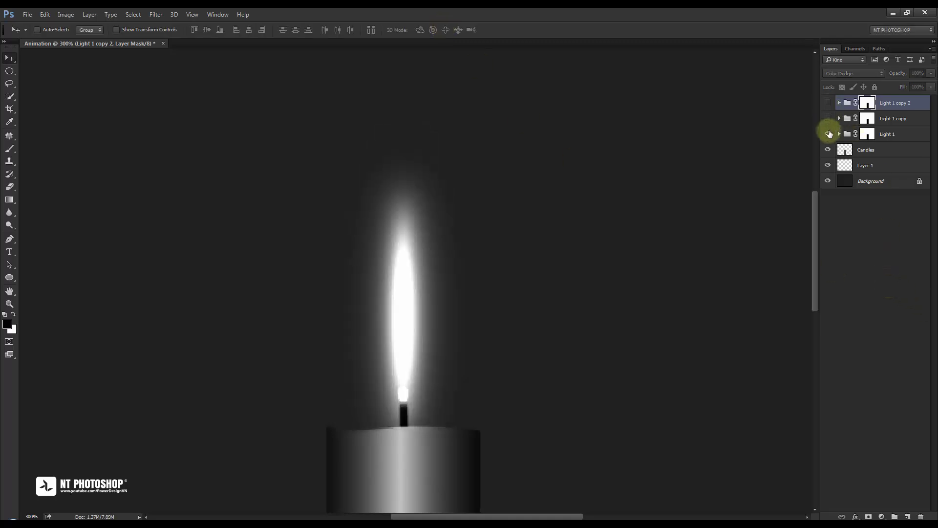
pyautogui.hotkey('ctrl', '1')
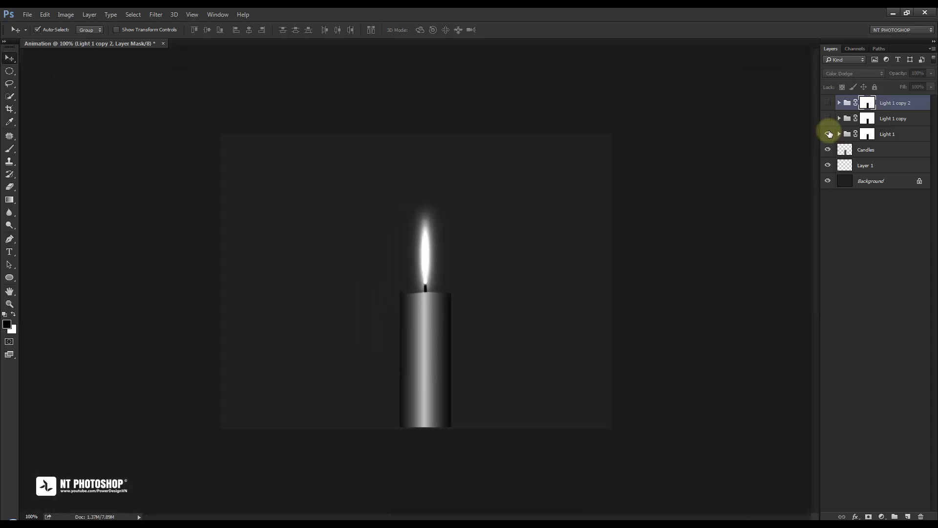
# Add a new empty layer on top named Brush
pyautogui.click(888, 104)
pyautogui.click(907, 517)
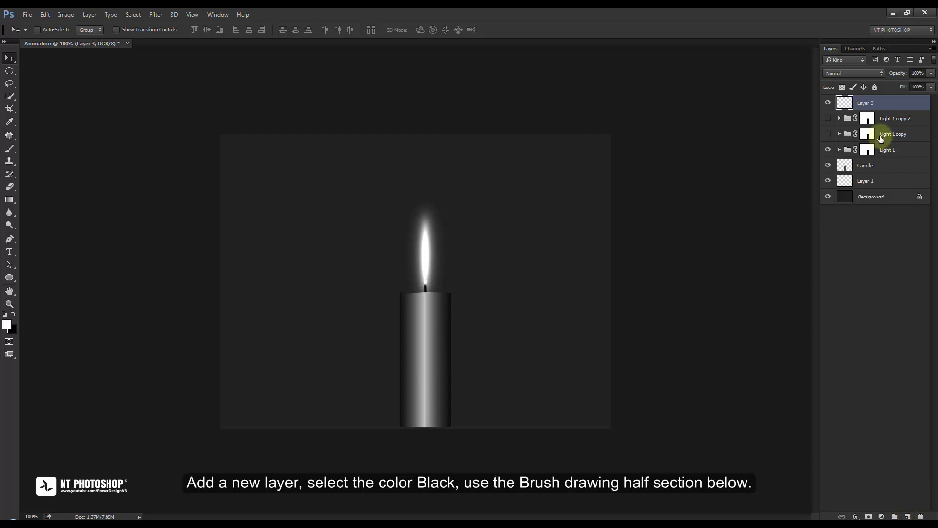
pyautogui.doubleClick(865, 103)
pyautogui.write('Brush')
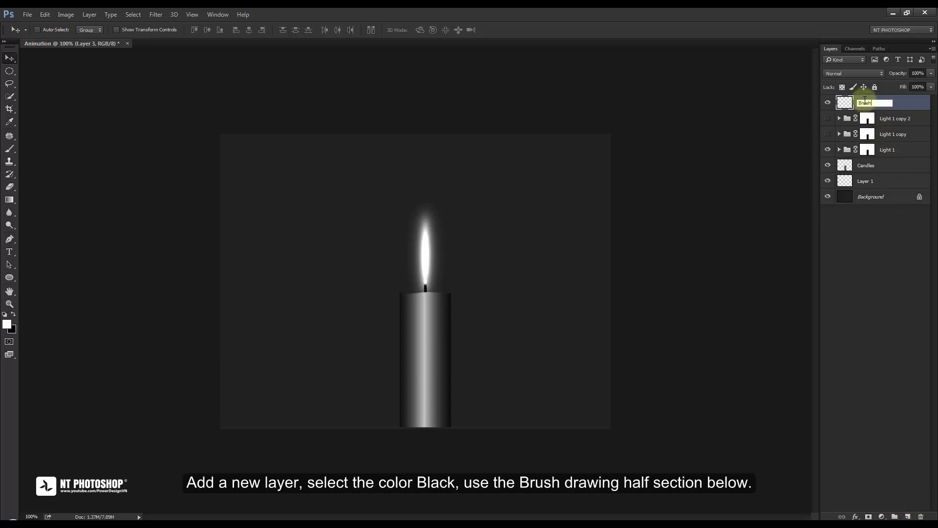
pyautogui.press('Return')
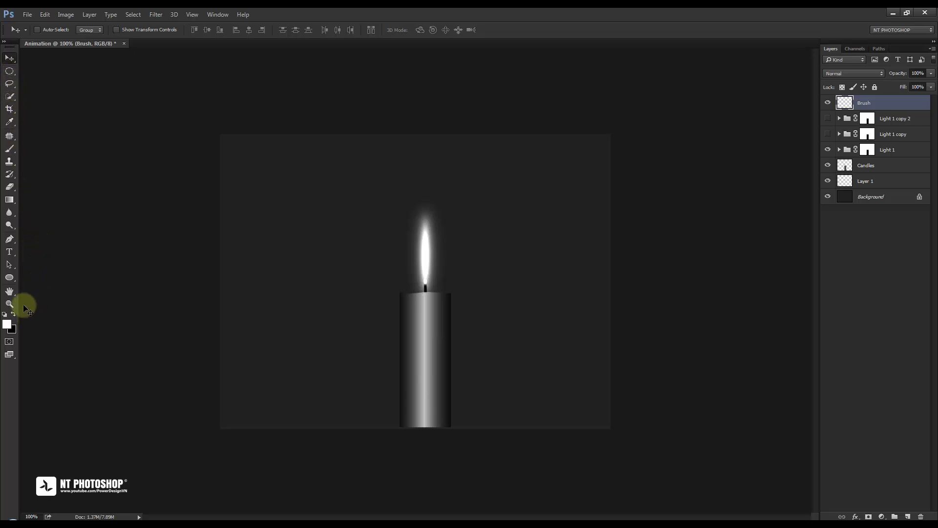
# Set the foreground to black and use a soft 0%-hardness brush at 33% opacity
pyautogui.click(7, 324)
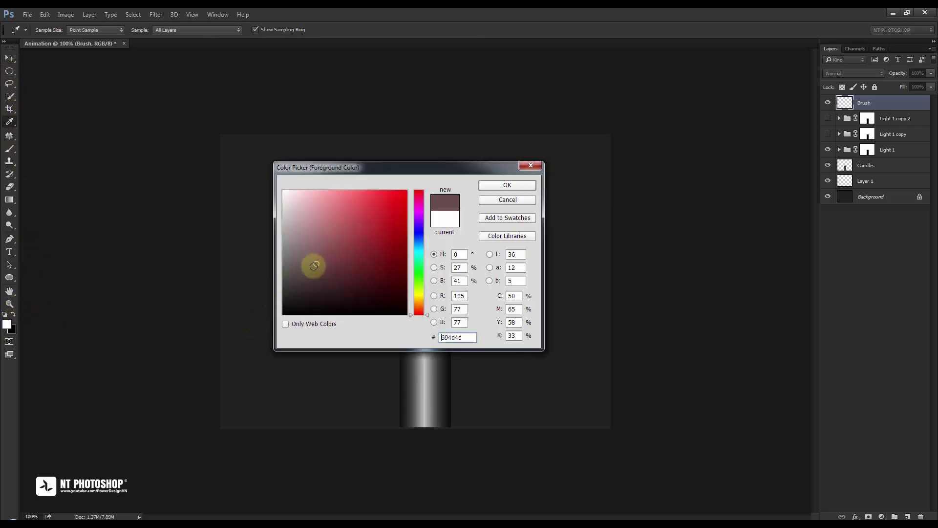
pyautogui.moveTo(310, 266); pyautogui.dragTo(259, 327)
pyautogui.click(490, 187)
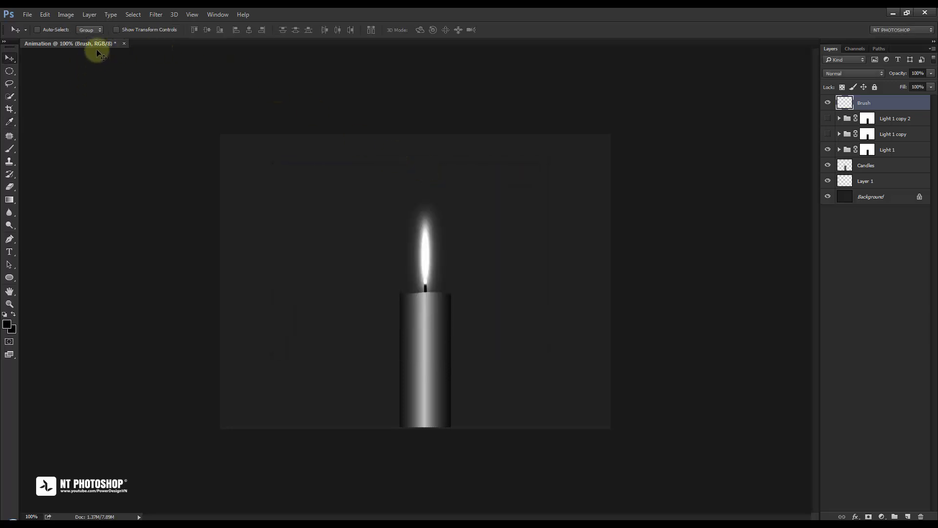
pyautogui.click(18, 148)
pyautogui.click(204, 30)
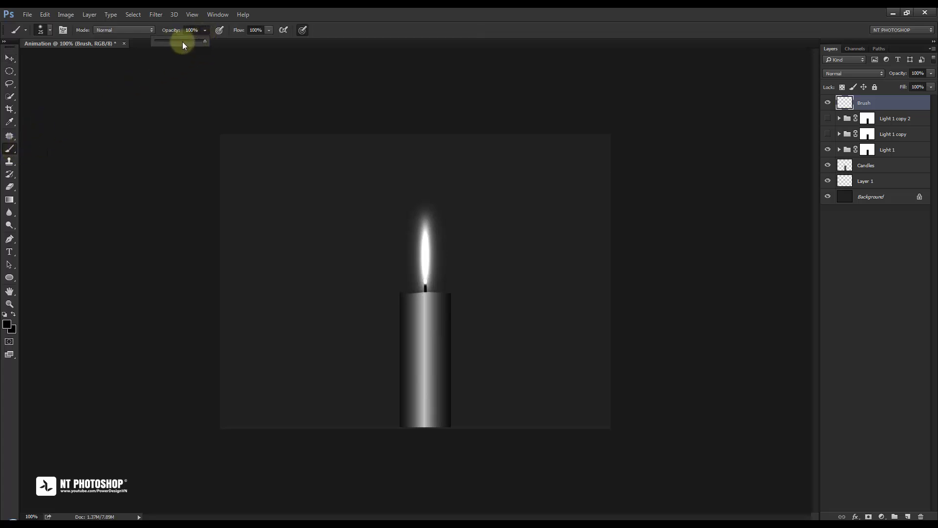
pyautogui.click(171, 41)
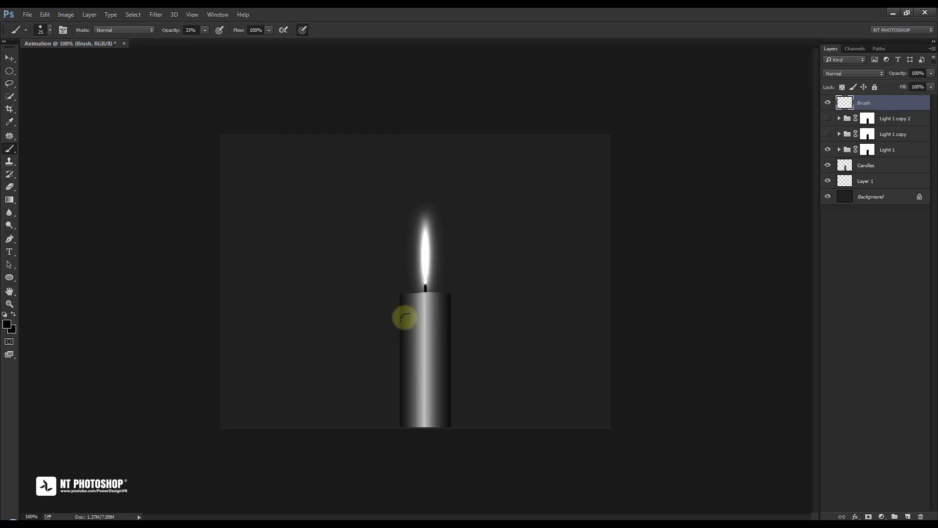
pyautogui.rightClick(352, 310)
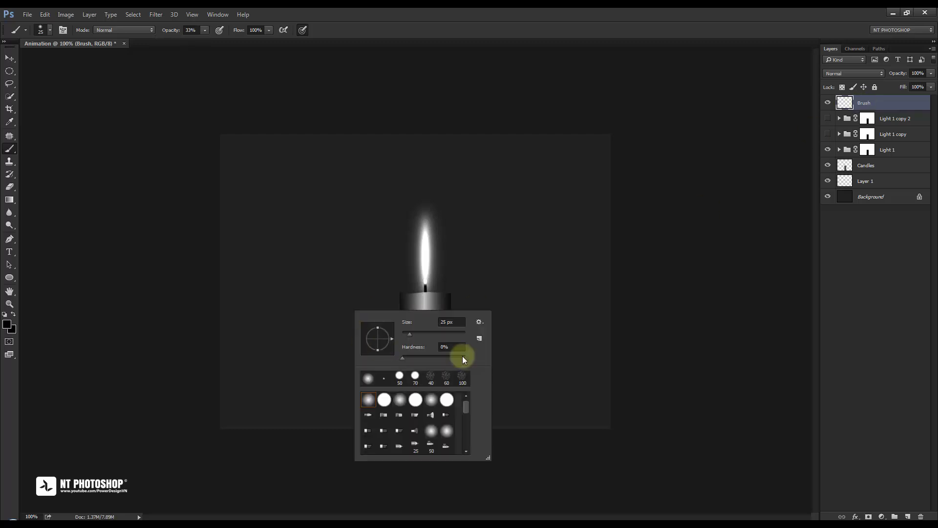
pyautogui.click(404, 358)
pyautogui.press('Return')
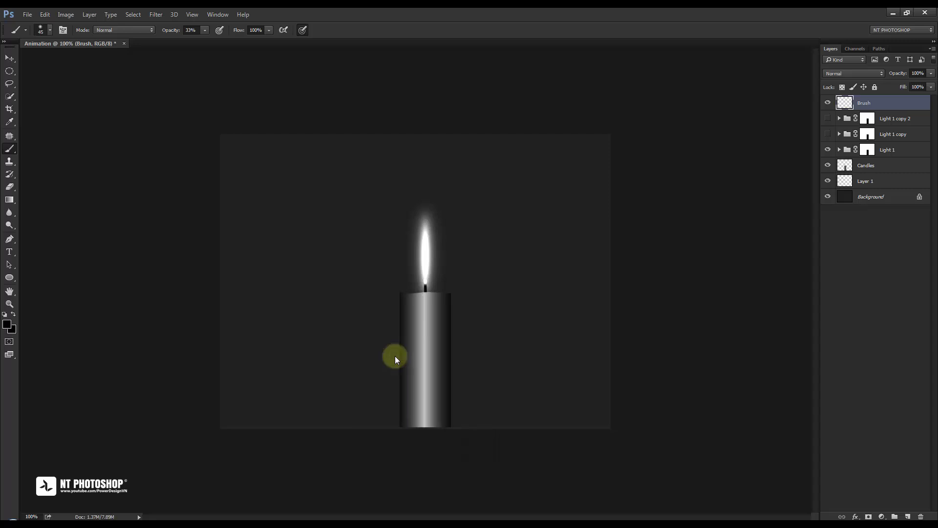
# Paint soft black shading over the lower canvas, edges and candle body, enlarging the brush to 500
pyautogui.moveTo(342, 415); pyautogui.dragTo(368, 380)
pyautogui.moveTo(418, 430)
pyautogui.mouseDown()
pyautogui.moveTo(329, 436)
pyautogui.moveTo(717, 362)
pyautogui.moveTo(156, 411)
pyautogui.moveTo(562, 436)
pyautogui.moveTo(255, 394)
pyautogui.moveTo(231, 369)
pyautogui.moveTo(422, 407)
pyautogui.moveTo(399, 417)
pyautogui.moveTo(445, 436)
pyautogui.mouseUp()
pyautogui.press(']')
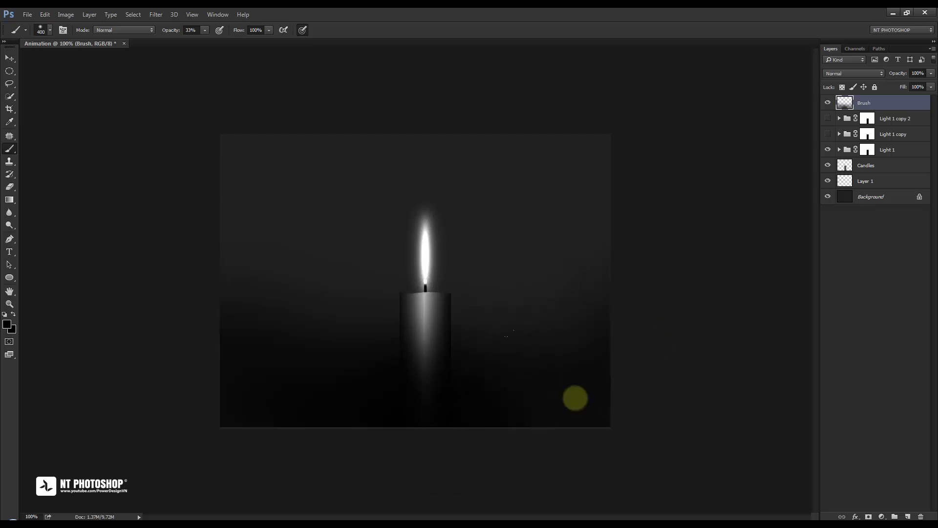
pyautogui.moveTo(425, 415); pyautogui.dragTo(387, 418)
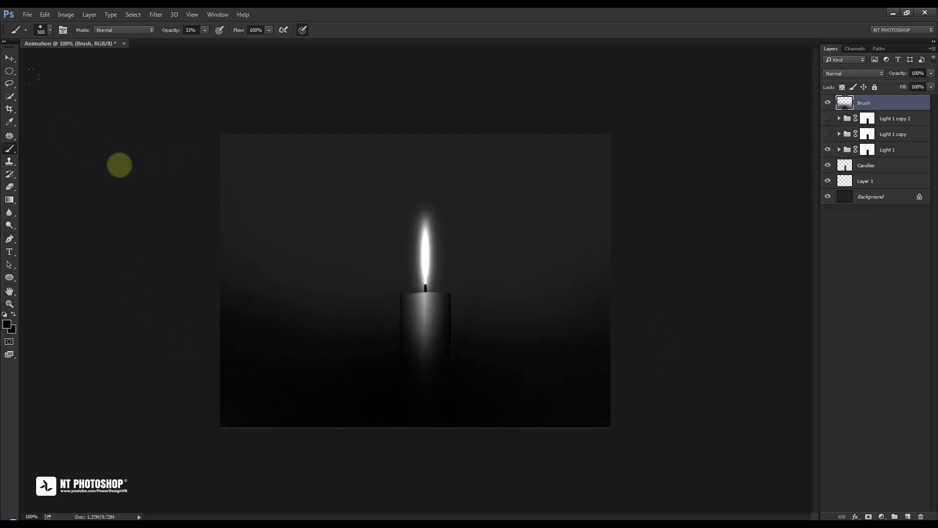
pyautogui.press(']')
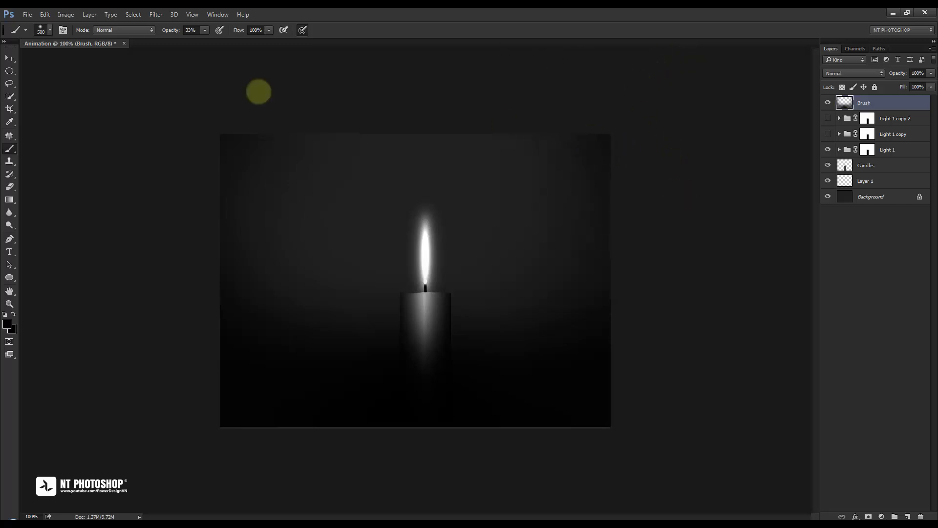
pyautogui.click(10, 60)
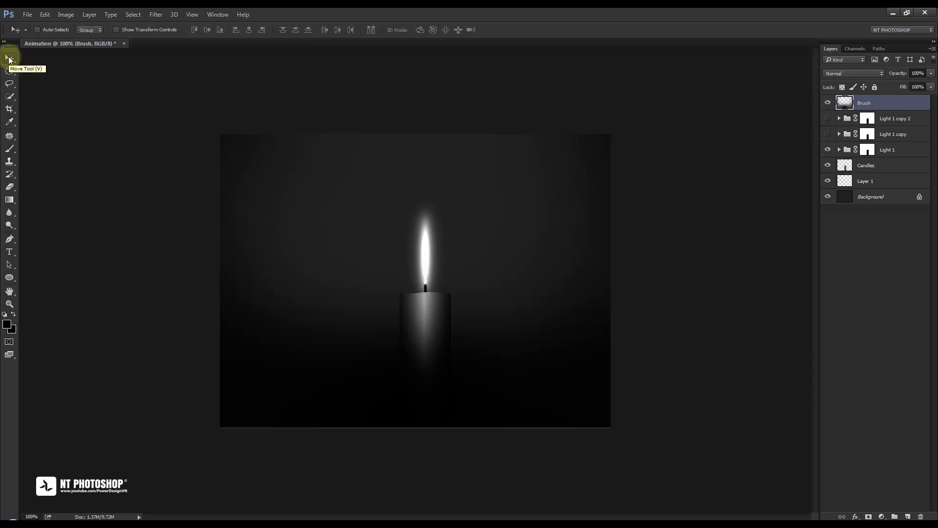
# Select Light 1, show the Timeline panel, and create a frame animation with its first frame
pyautogui.click(893, 155)
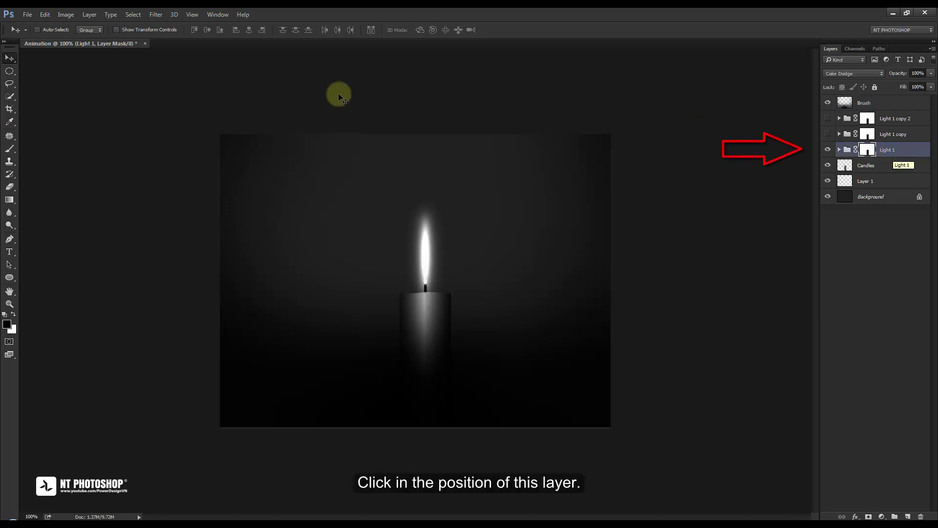
pyautogui.click(210, 15)
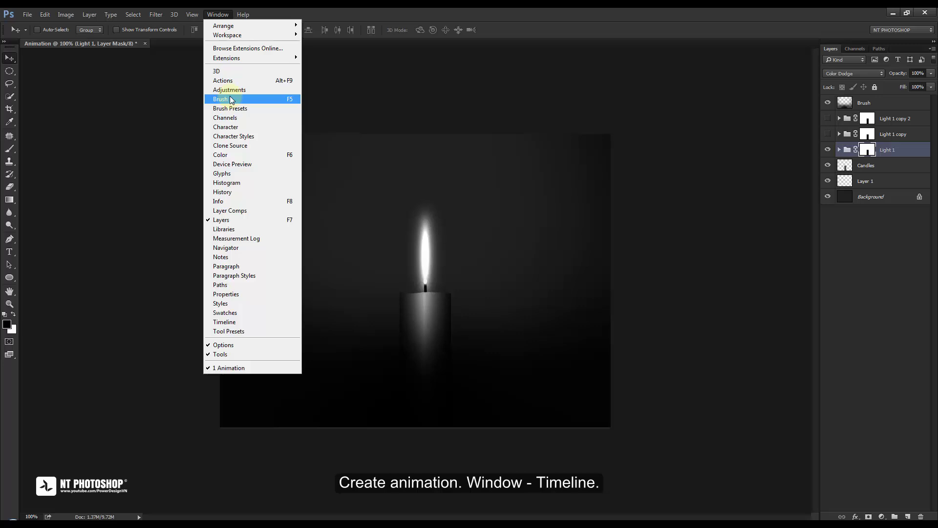
pyautogui.click(249, 321)
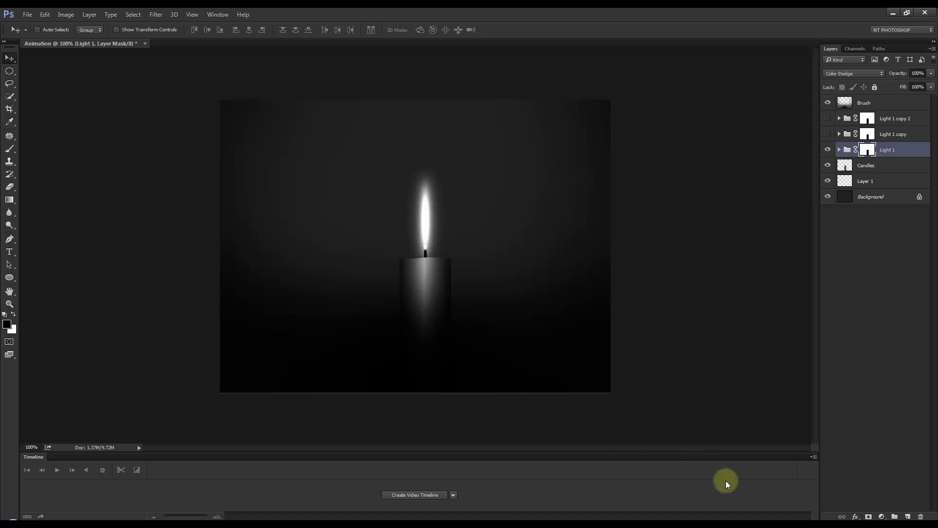
pyautogui.click(454, 495)
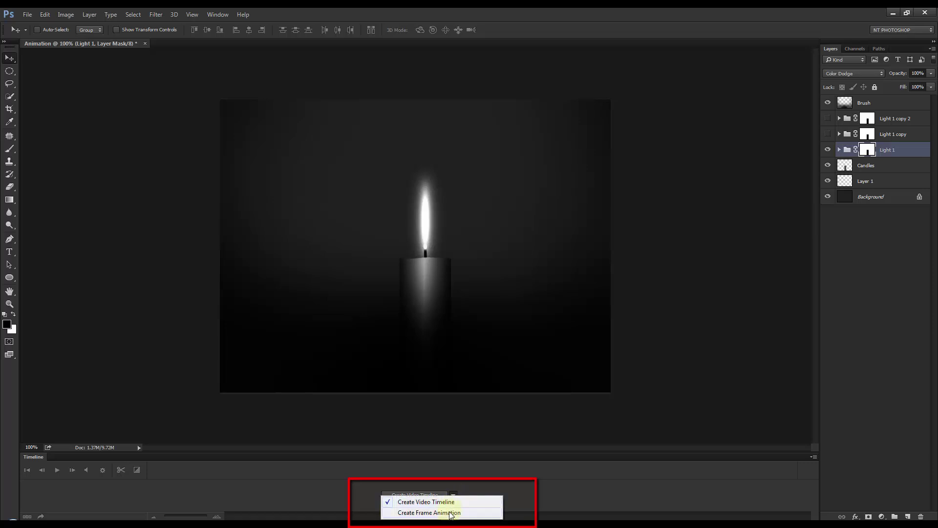
pyautogui.click(450, 514)
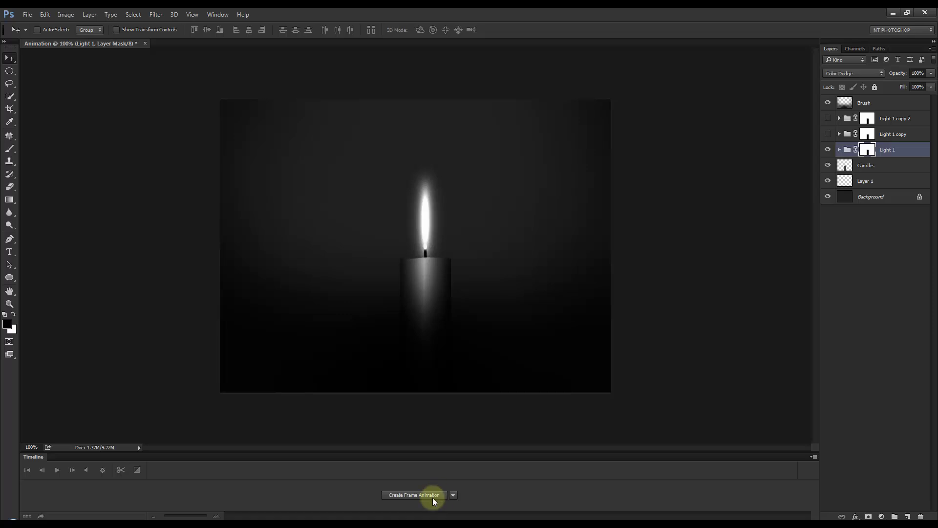
pyautogui.click(432, 498)
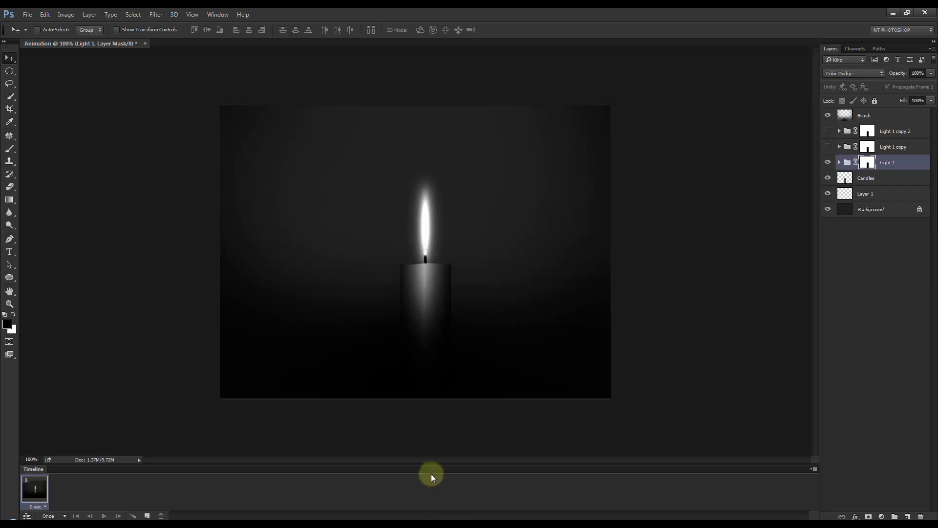
# Duplicate frames so frames 2–4 show Light 1 copy, Light 1 copy 2, and Light 1 copy
pyautogui.click(147, 516)
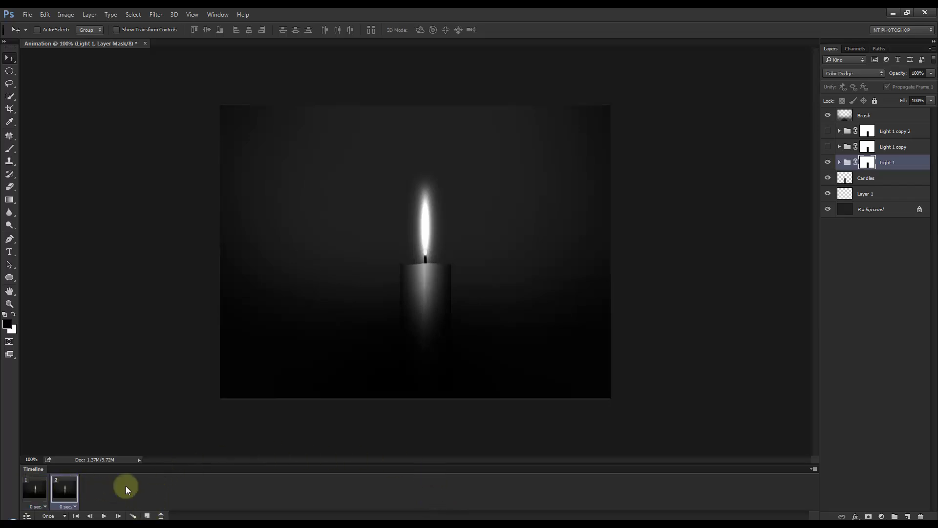
pyautogui.click(828, 162)
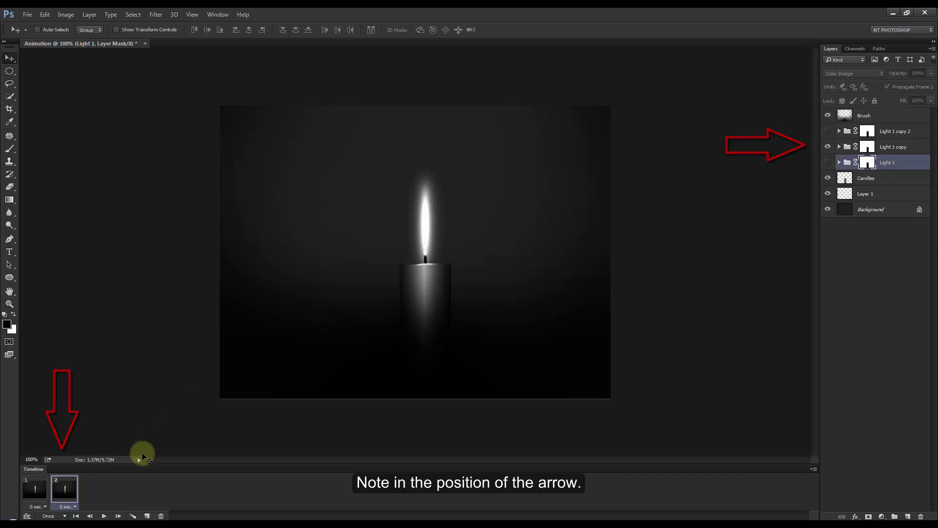
pyautogui.click(146, 516)
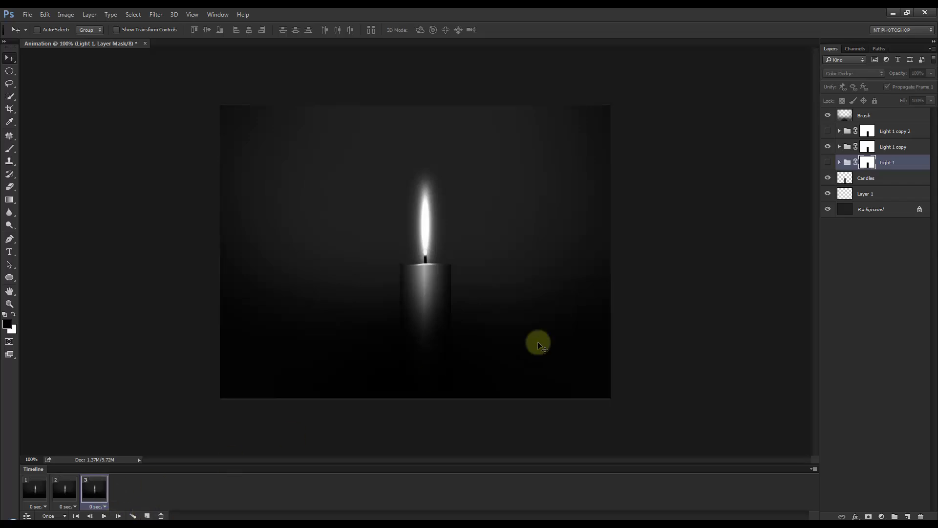
pyautogui.click(828, 147)
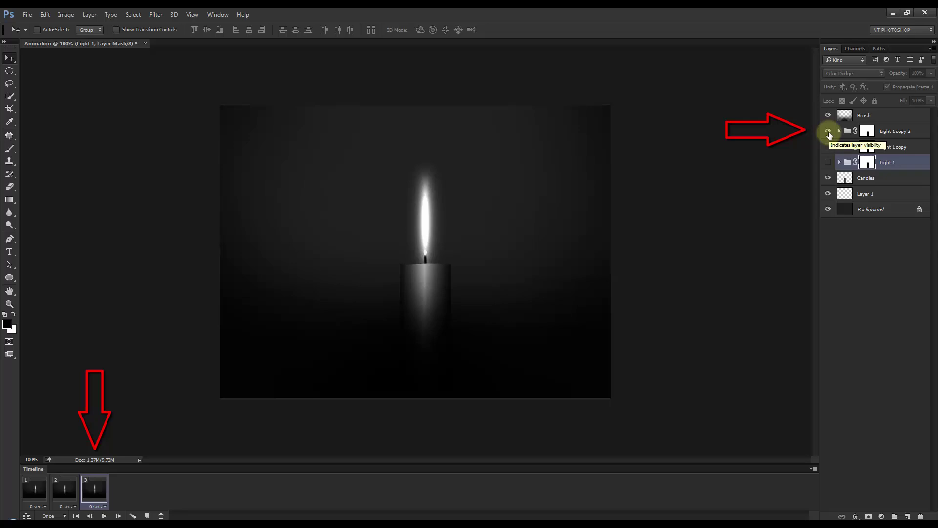
pyautogui.click(867, 131)
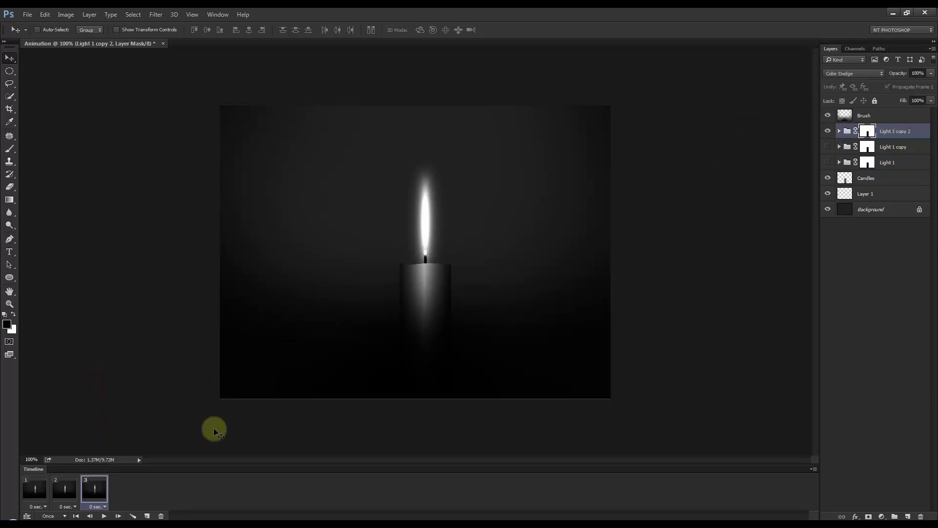
pyautogui.click(148, 516)
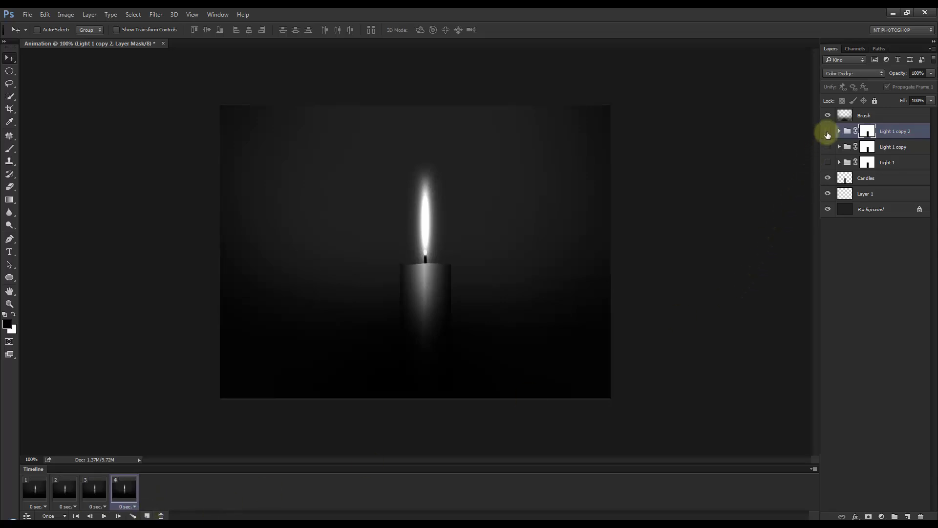
pyautogui.click(827, 131)
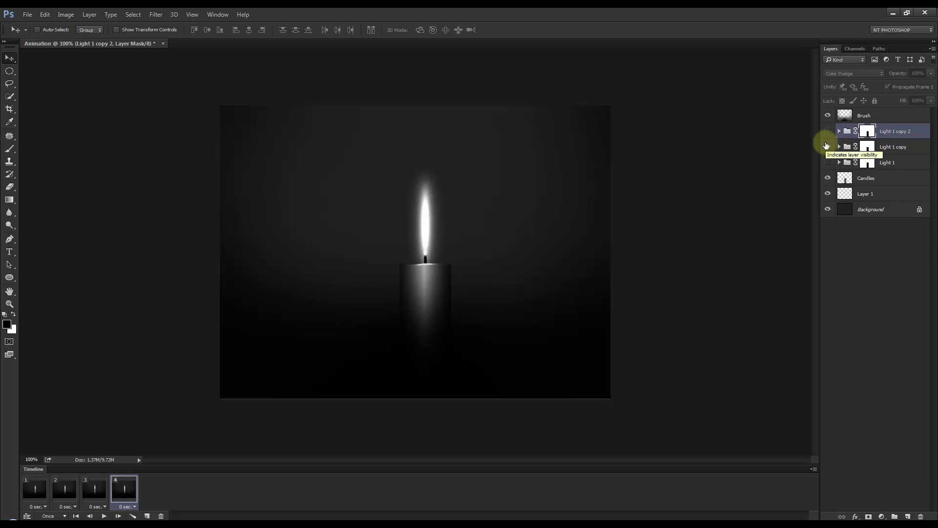
pyautogui.click(892, 146)
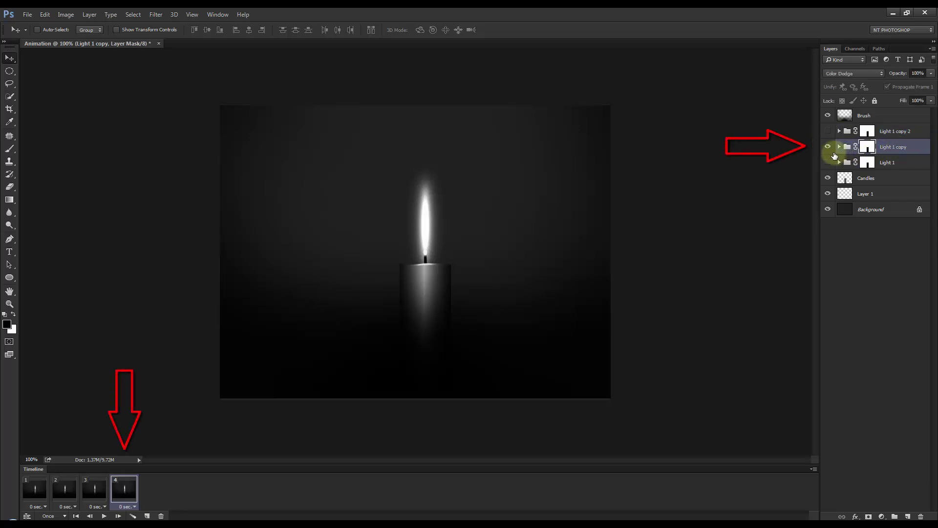
# Set the delay of frames 1 through 4 to 0.1 seconds each
pyautogui.click(45, 506)
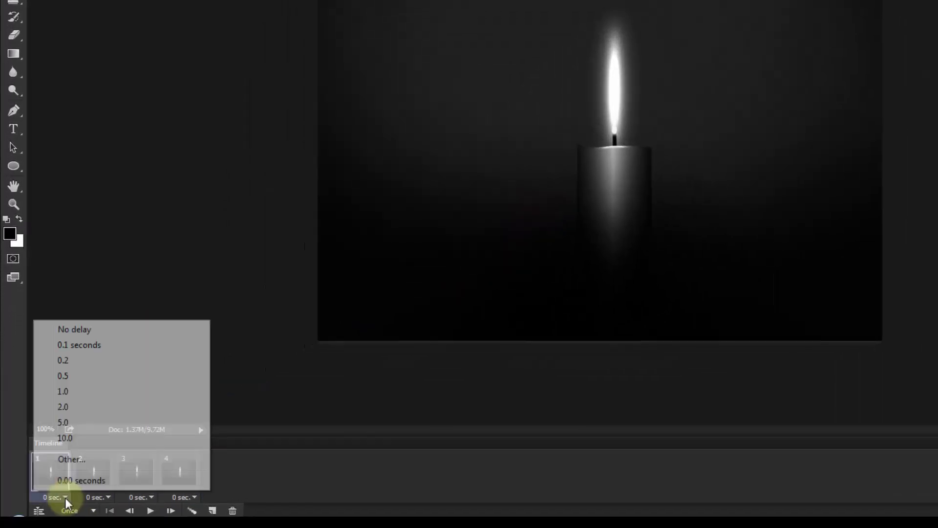
pyautogui.click(86, 345)
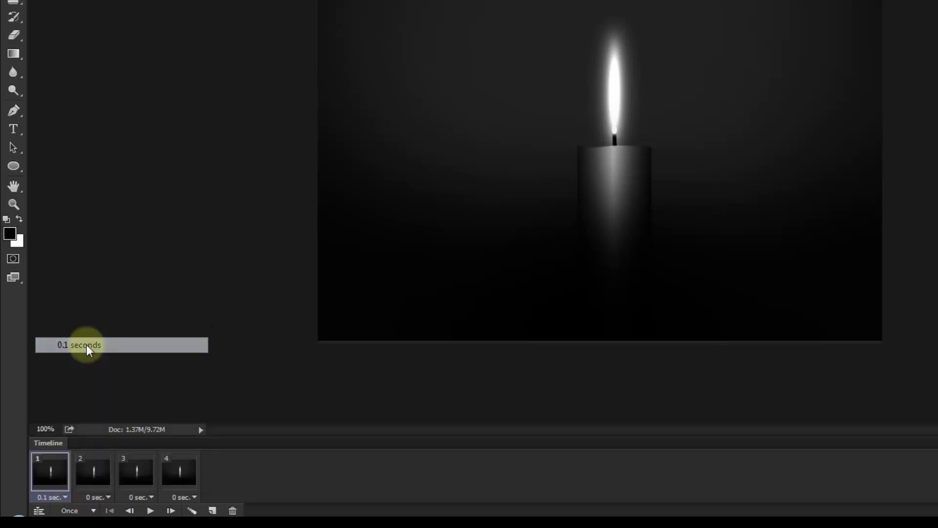
pyautogui.click(107, 497)
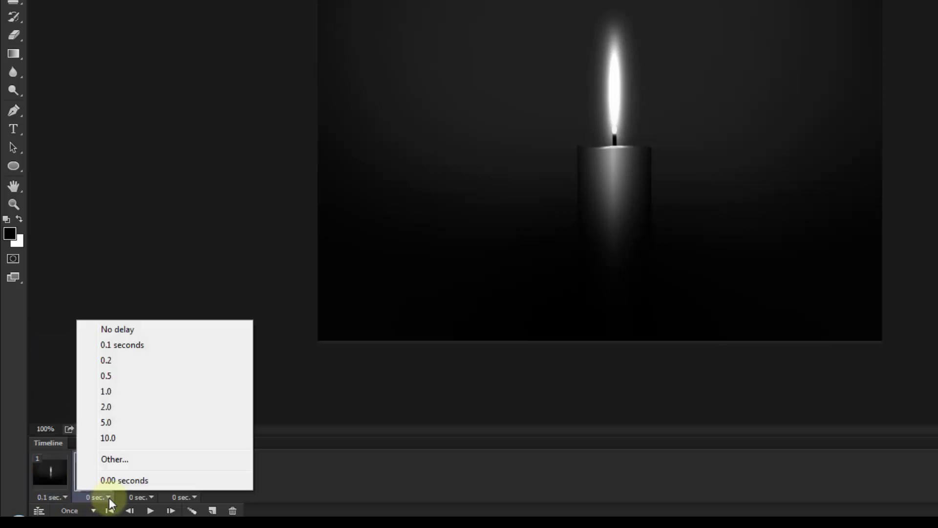
pyautogui.click(118, 345)
pyautogui.click(153, 496)
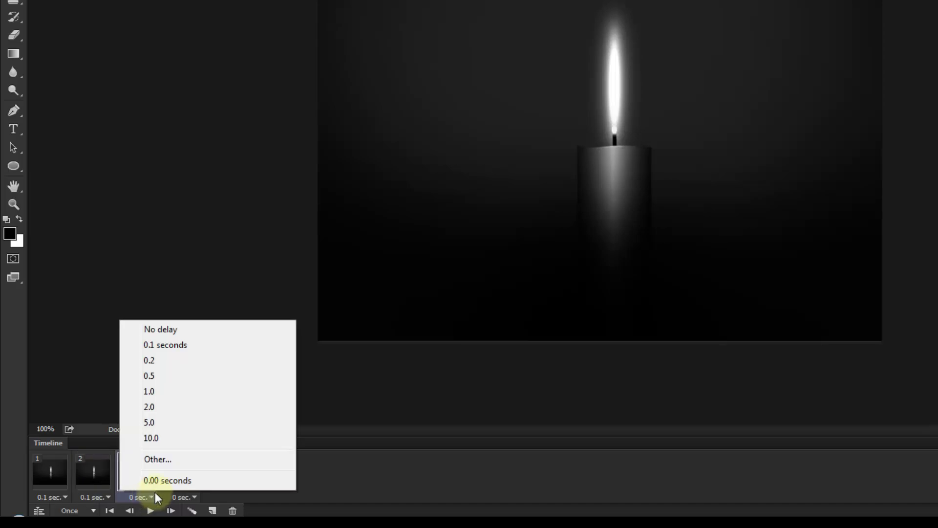
pyautogui.click(163, 346)
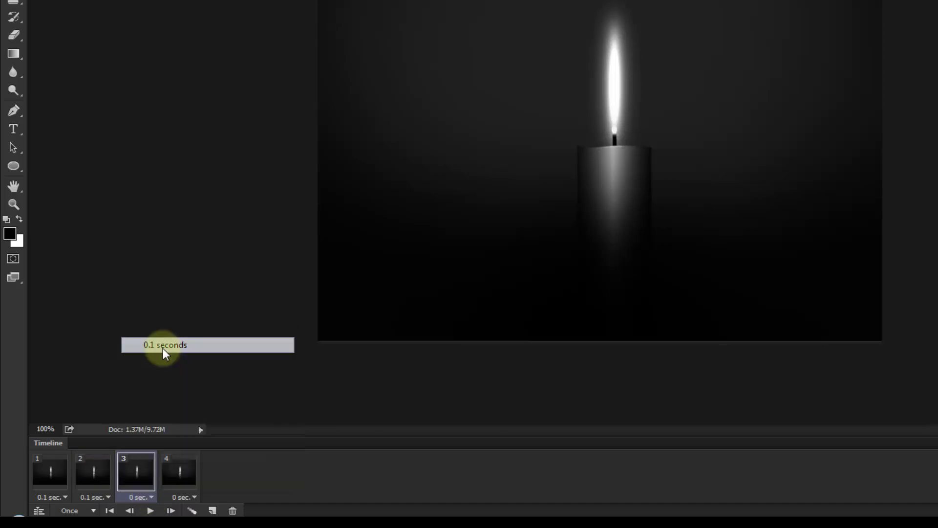
pyautogui.click(194, 498)
pyautogui.click(206, 348)
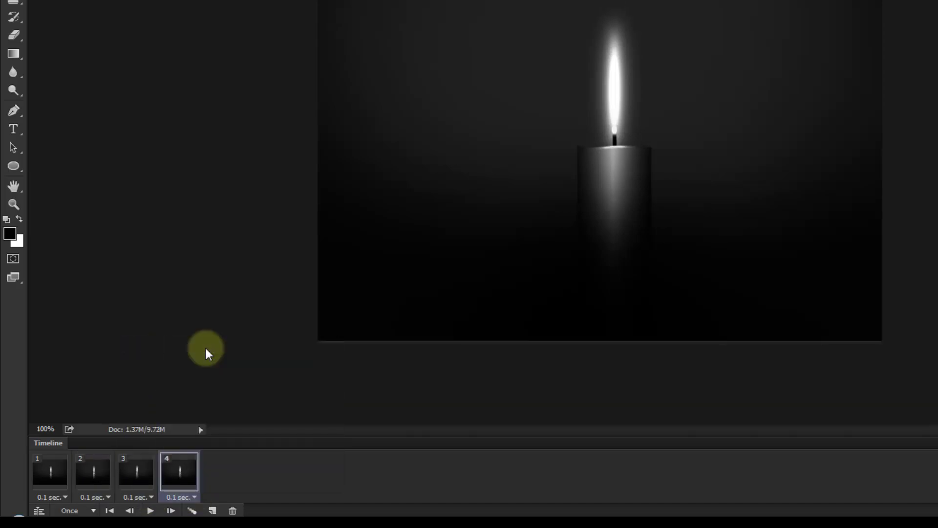
# Set looping to Forever and preview the flickering candle animation
pyautogui.click(93, 511)
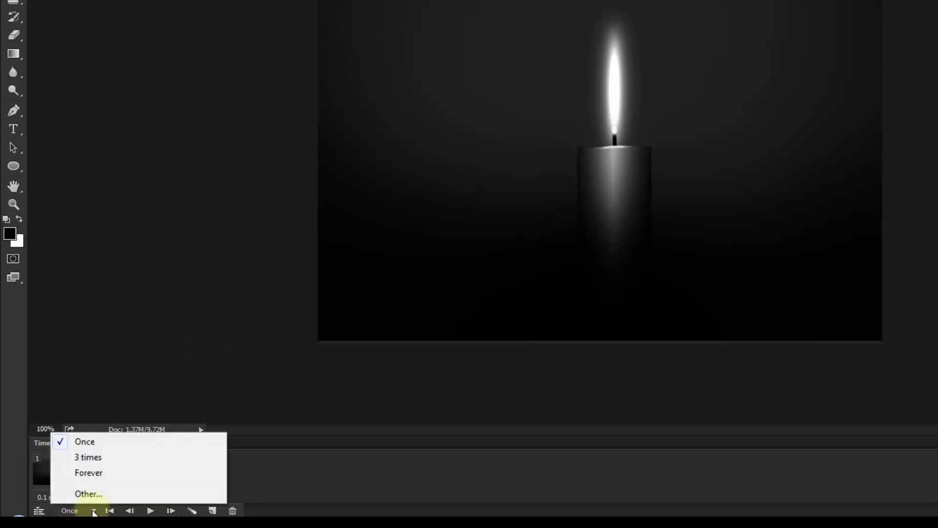
pyautogui.click(90, 472)
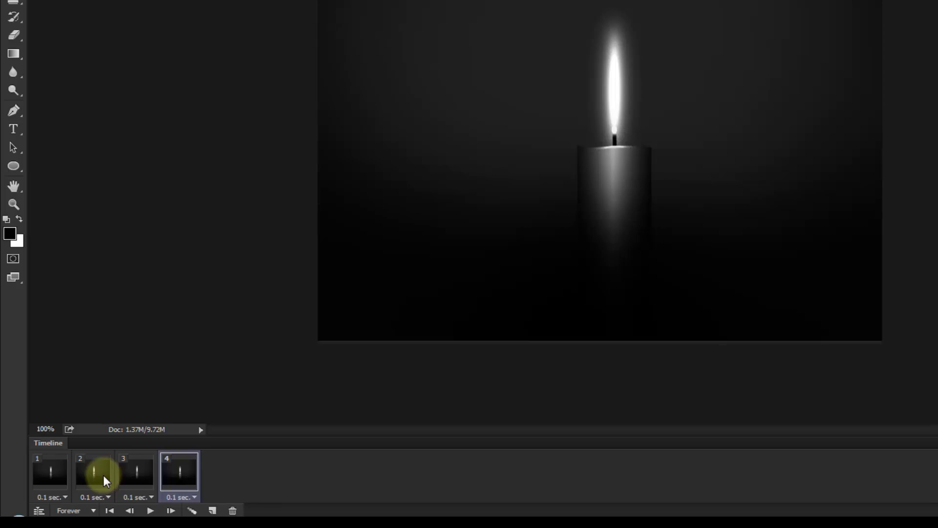
pyautogui.click(150, 510)
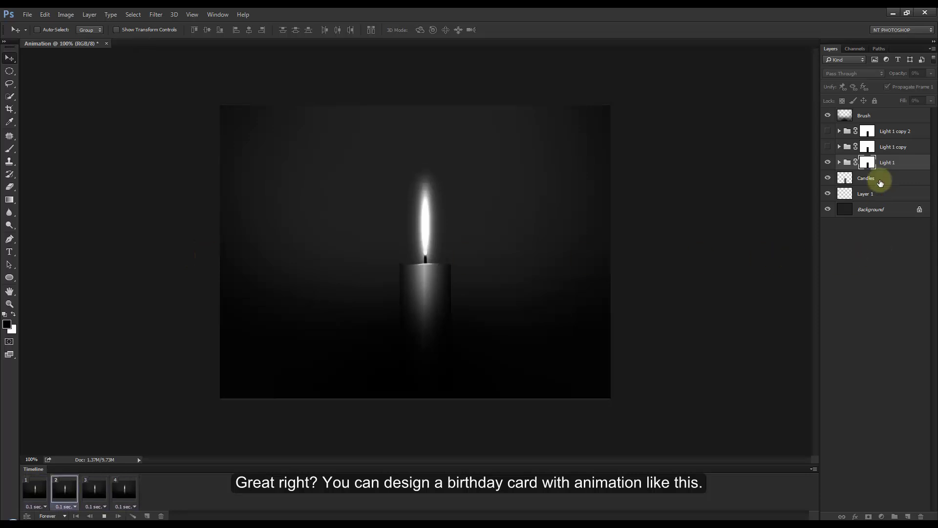
pyautogui.click(104, 516)
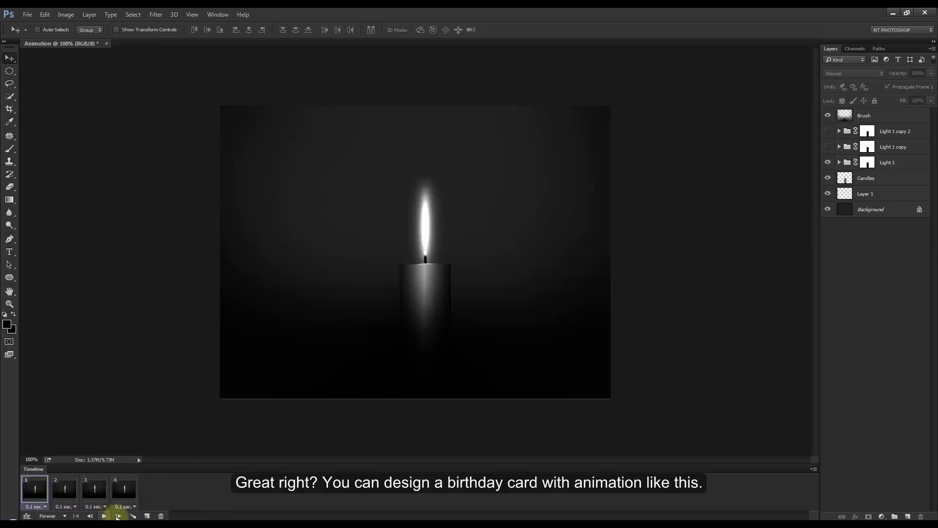
pyautogui.click(888, 117)
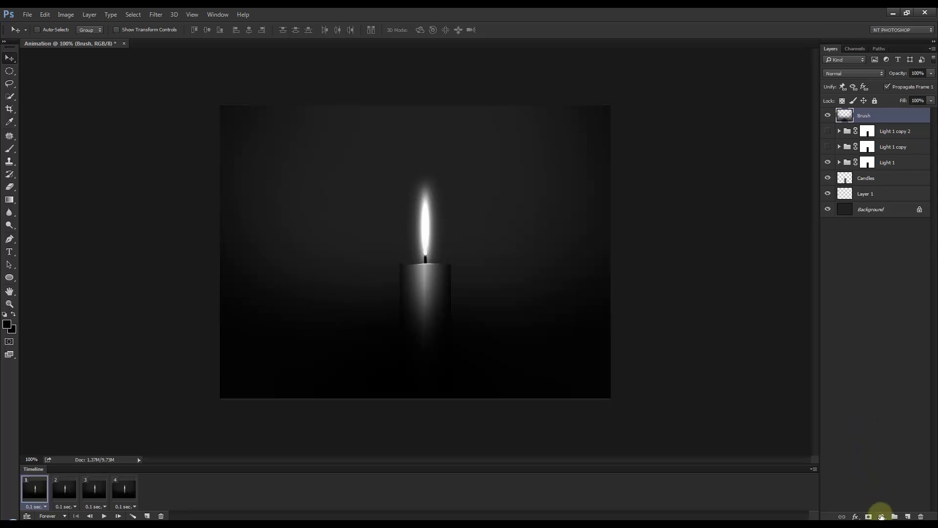
# Add a Deep Yellow Photo Filter adjustment layer at 59% density with Preserve Luminosity on
pyautogui.click(882, 517)
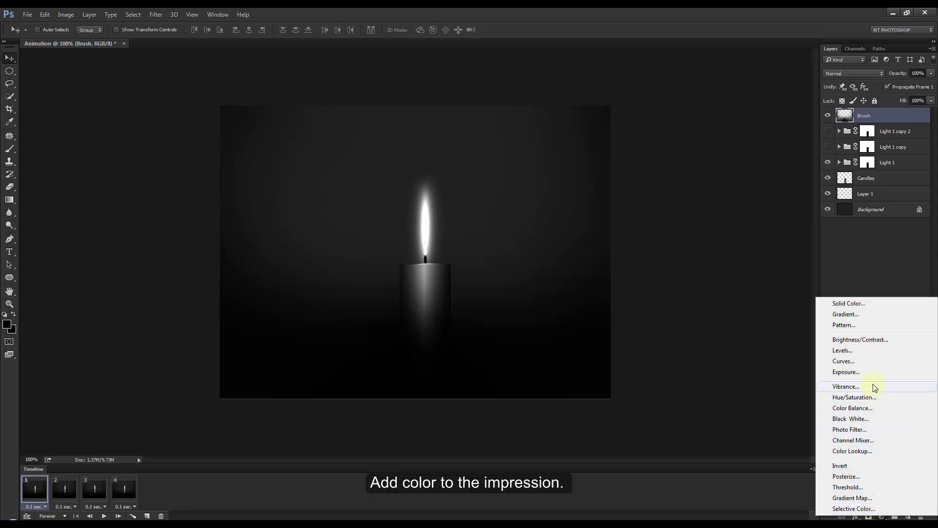
pyautogui.click(872, 430)
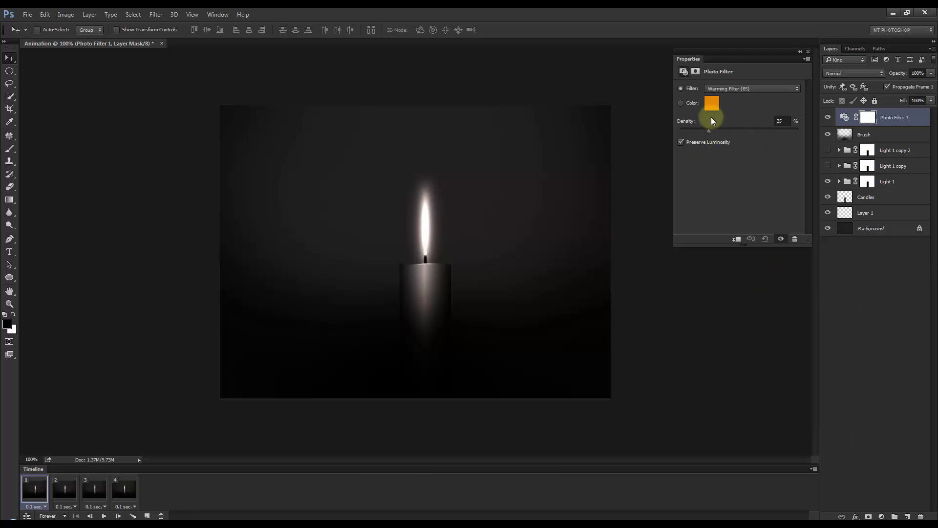
pyautogui.click(729, 89)
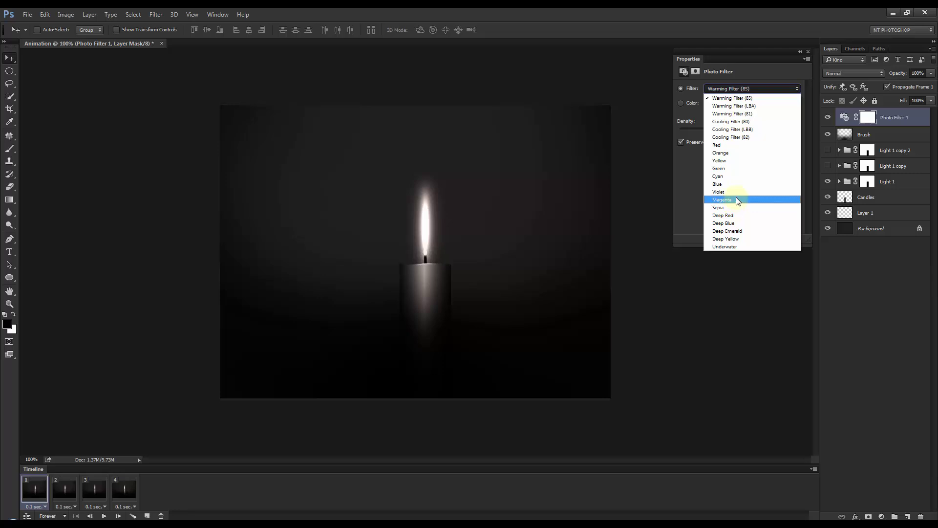
pyautogui.click(739, 238)
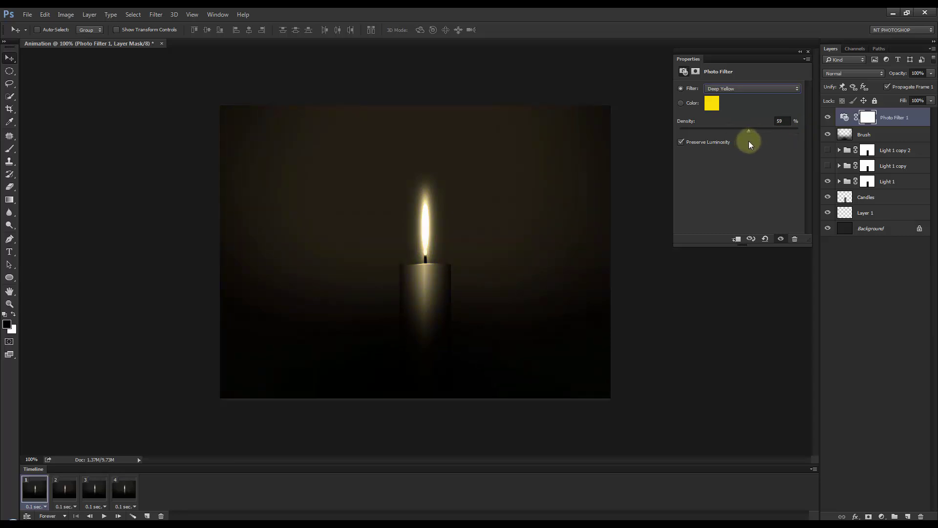
pyautogui.click(685, 141)
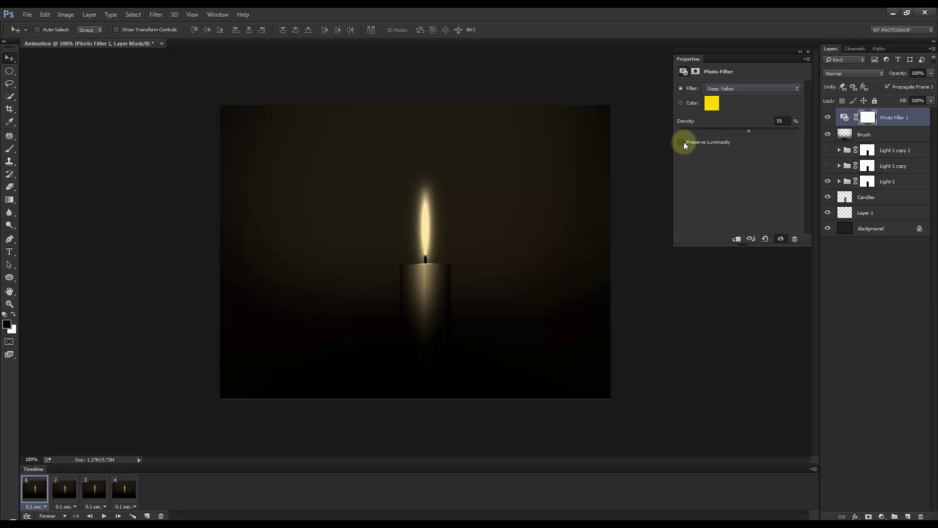
pyautogui.click(681, 142)
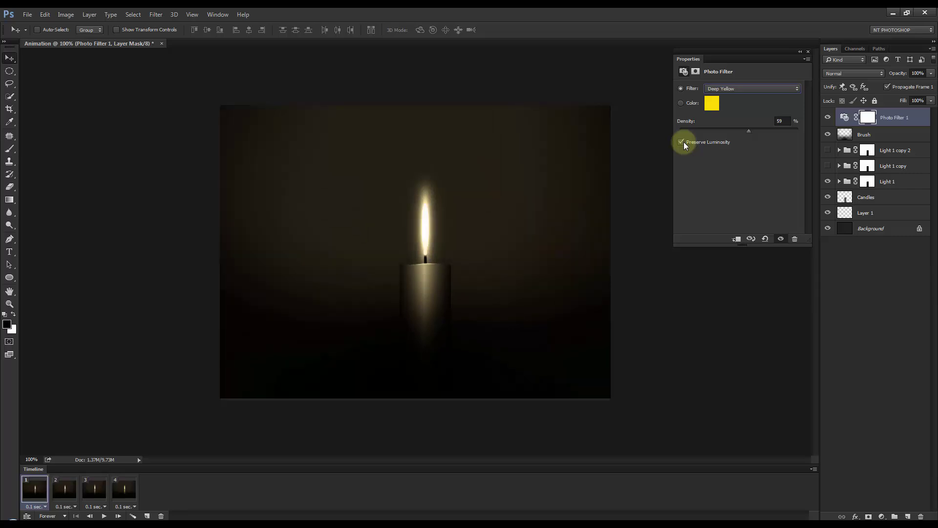
pyautogui.click(809, 53)
# Preview the warm-tinted candle animation and stop it
pyautogui.click(104, 517)
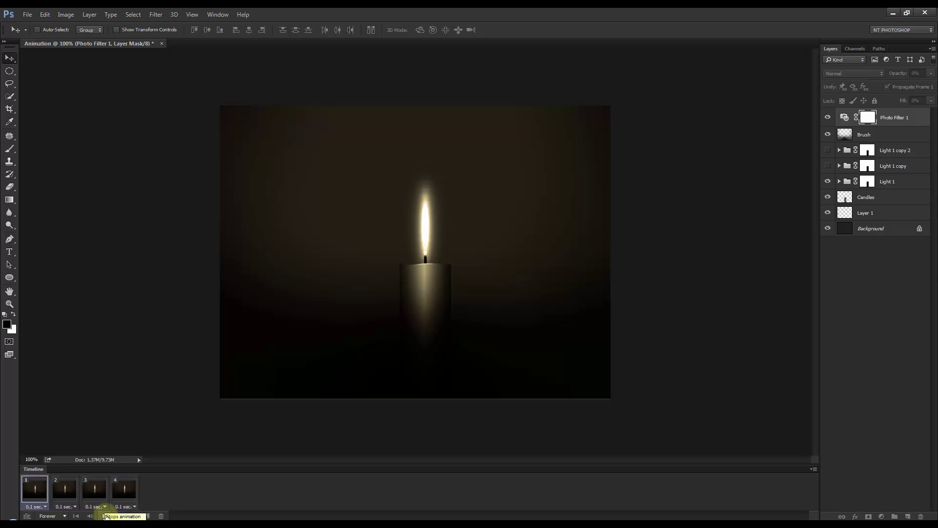
pyautogui.click(105, 516)
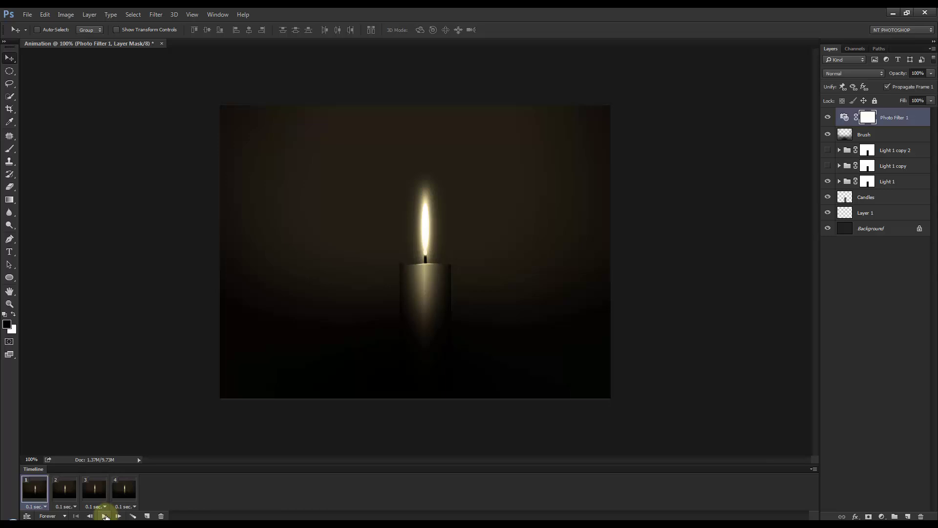
pyautogui.click(27, 14)
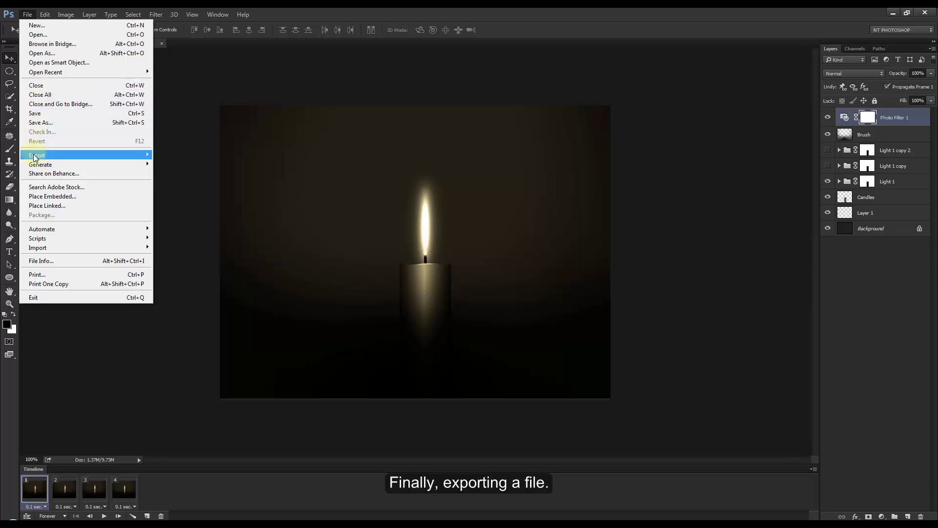
pyautogui.moveTo(37, 154)
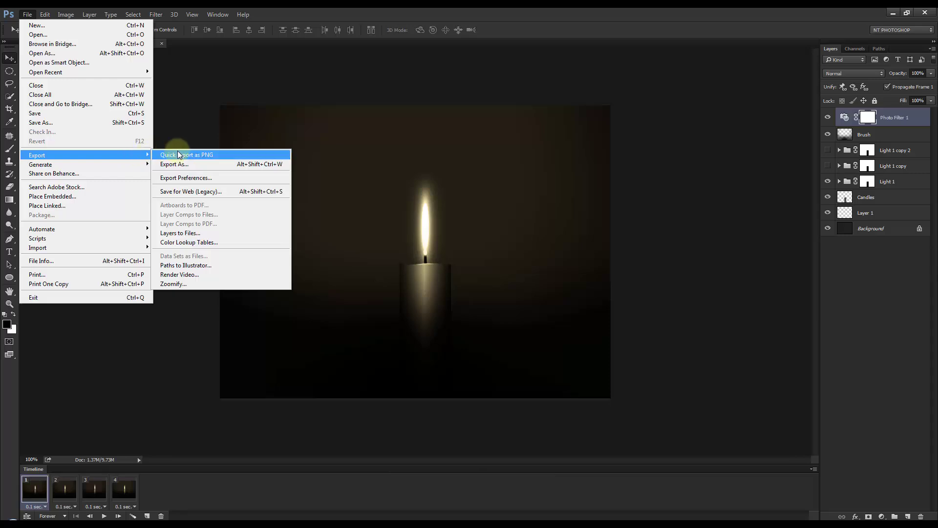
# Preview the GIF in Save for Web (Legacy) and start saving it as Animation.gif
pyautogui.click(186, 192)
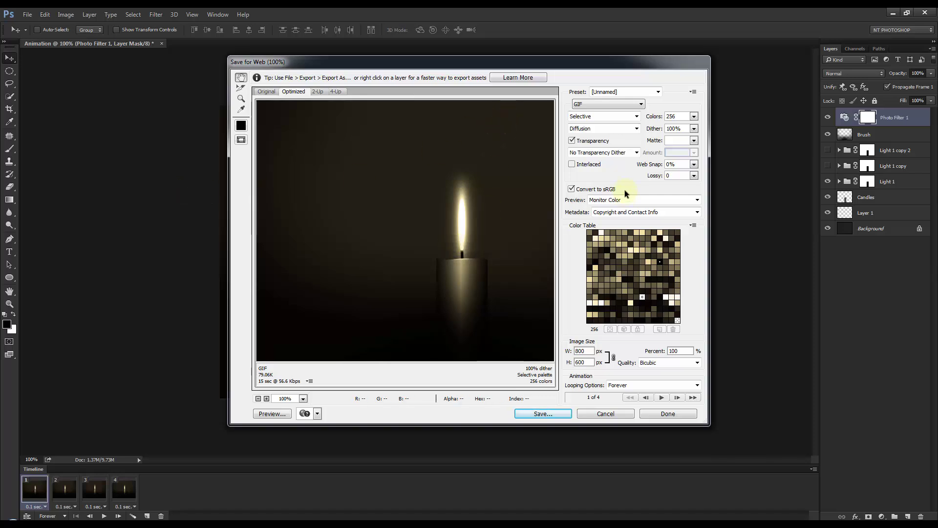
pyautogui.moveTo(492, 321); pyautogui.dragTo(450, 321)
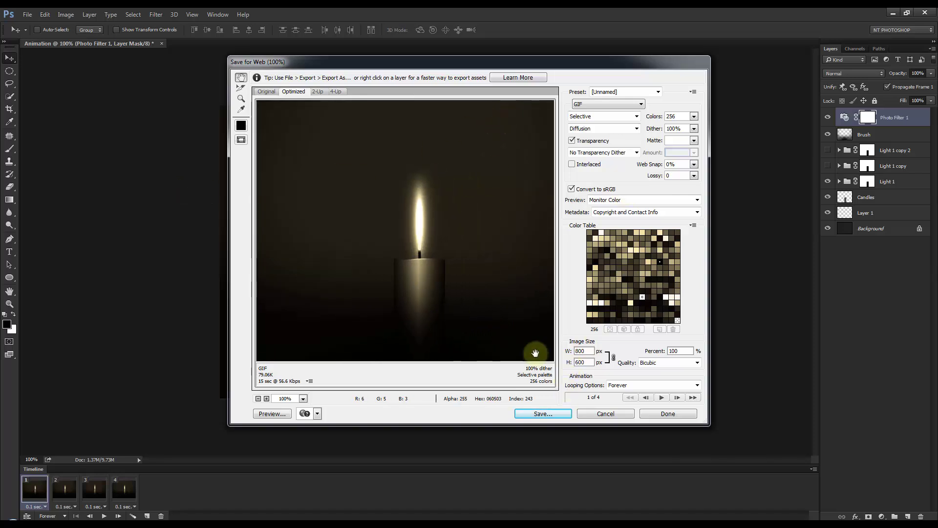
pyautogui.click(662, 398)
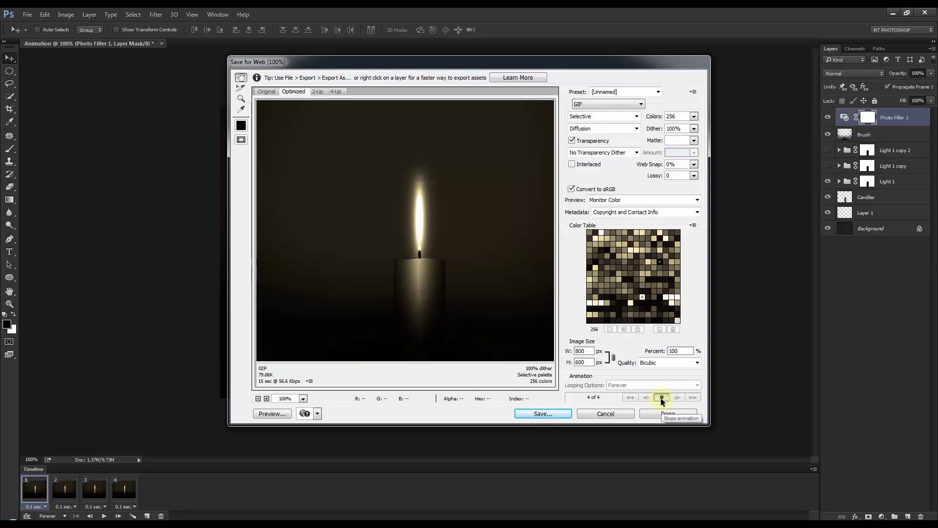
pyautogui.click(661, 398)
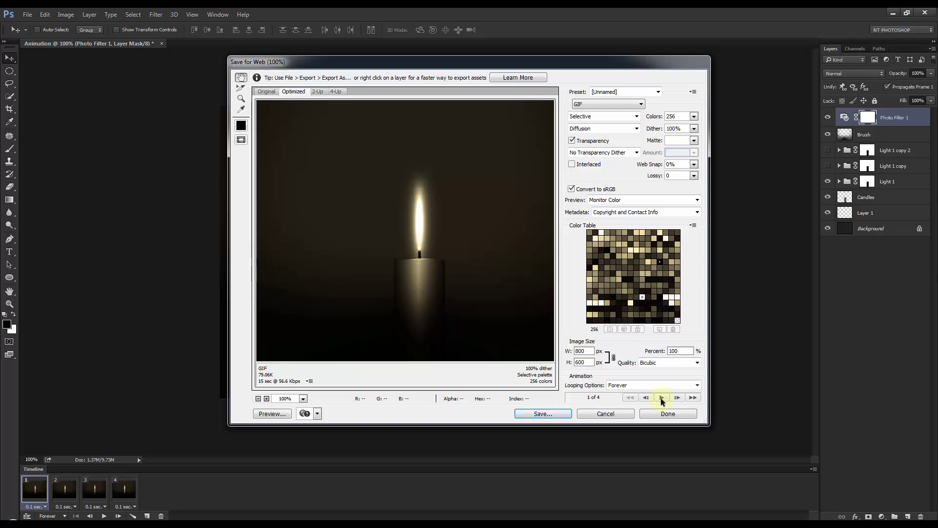
pyautogui.click(541, 414)
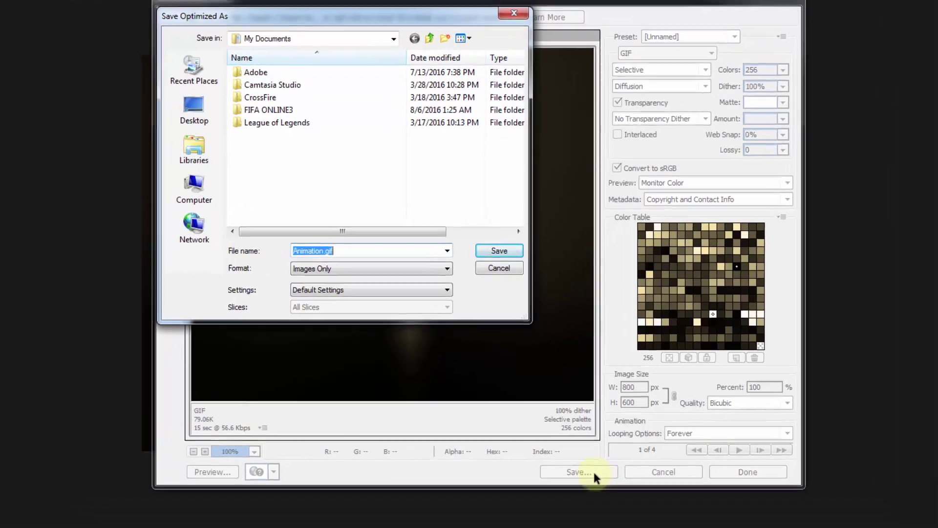
pyautogui.click(392, 253)
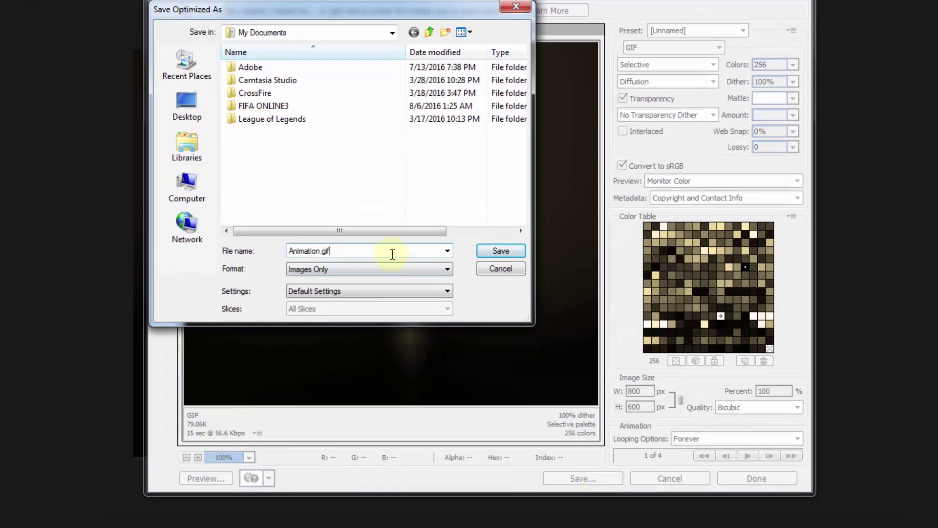
# Save the optimized animation as Animation.gif in My Documents
pyautogui.click(488, 258)
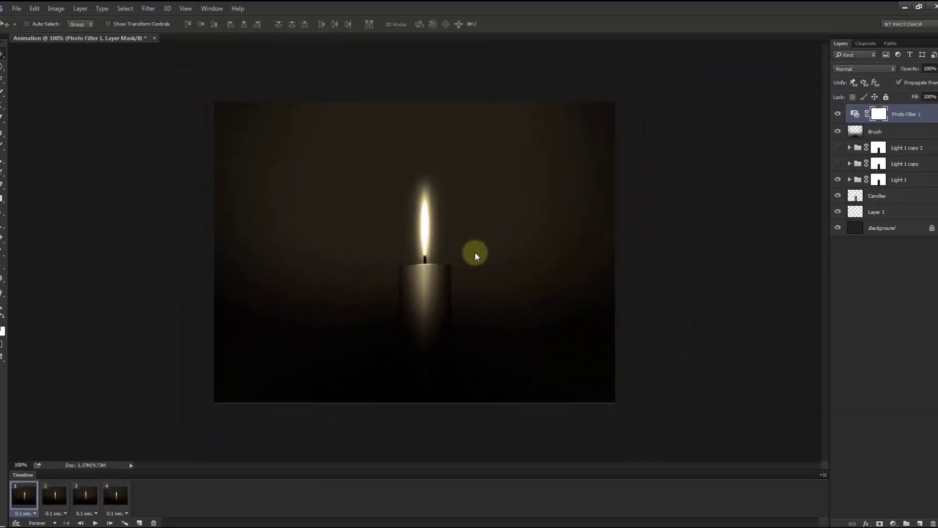